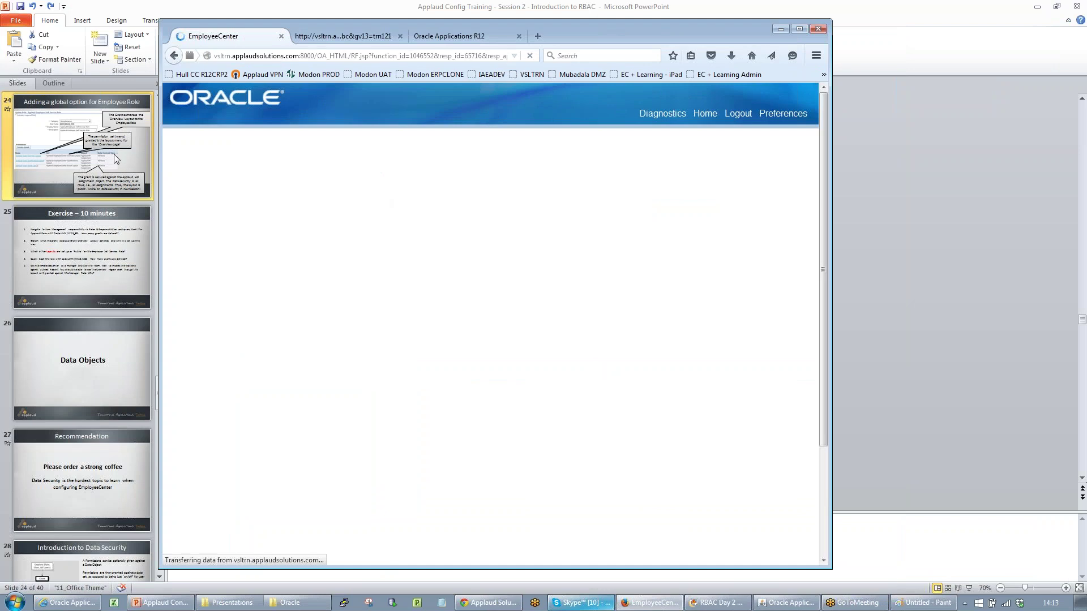
Bring up EmployeeCenter on a cleared desktop and open the signed-in employee's Profile overview
left_click(1083, 600)
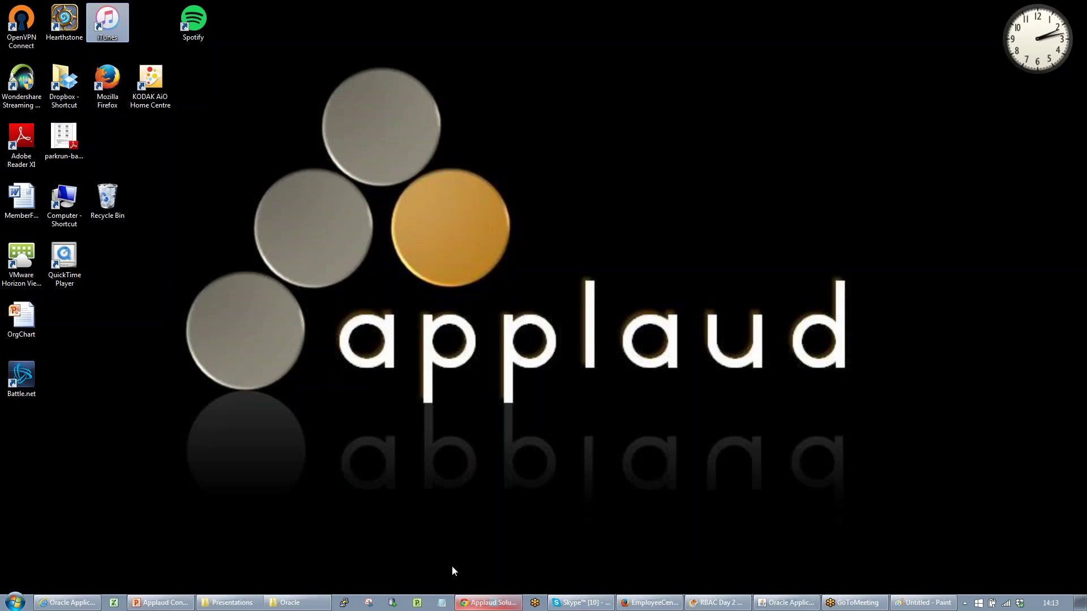
left_click(650, 603)
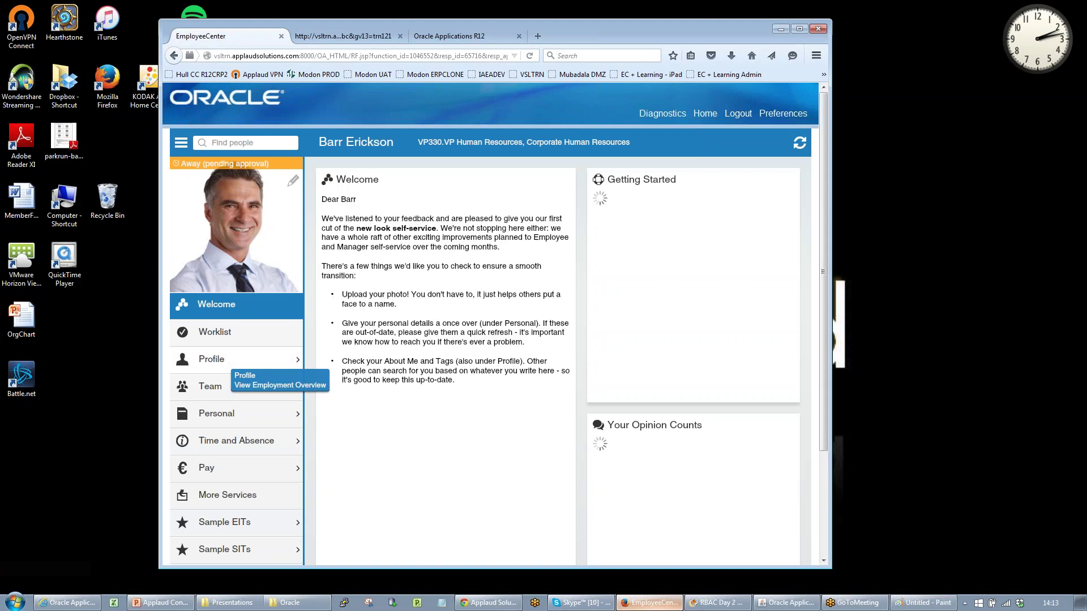
left_click(225, 360)
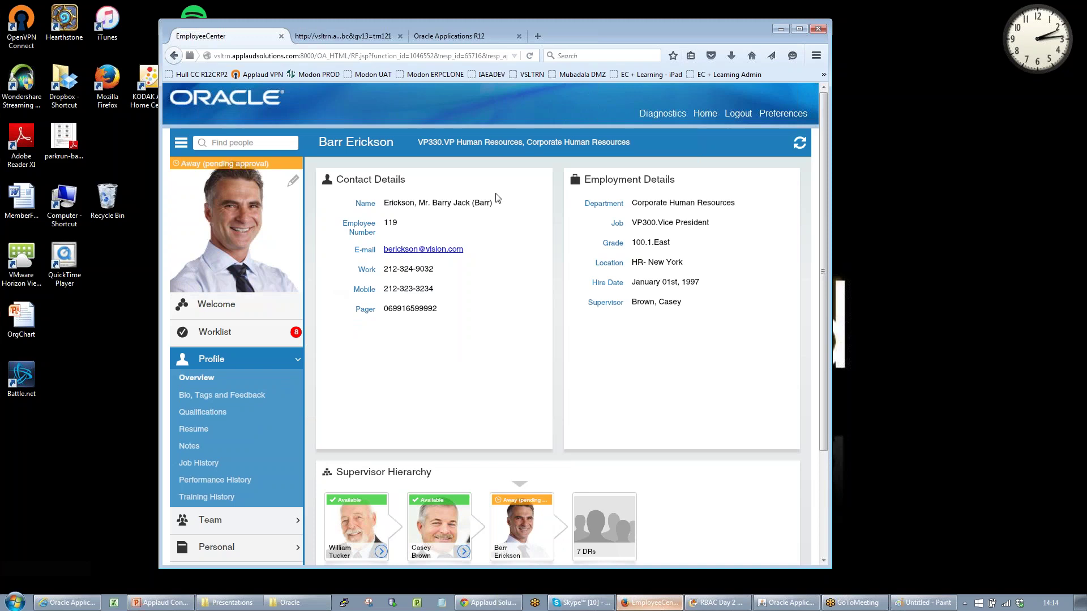
left_click(601, 527)
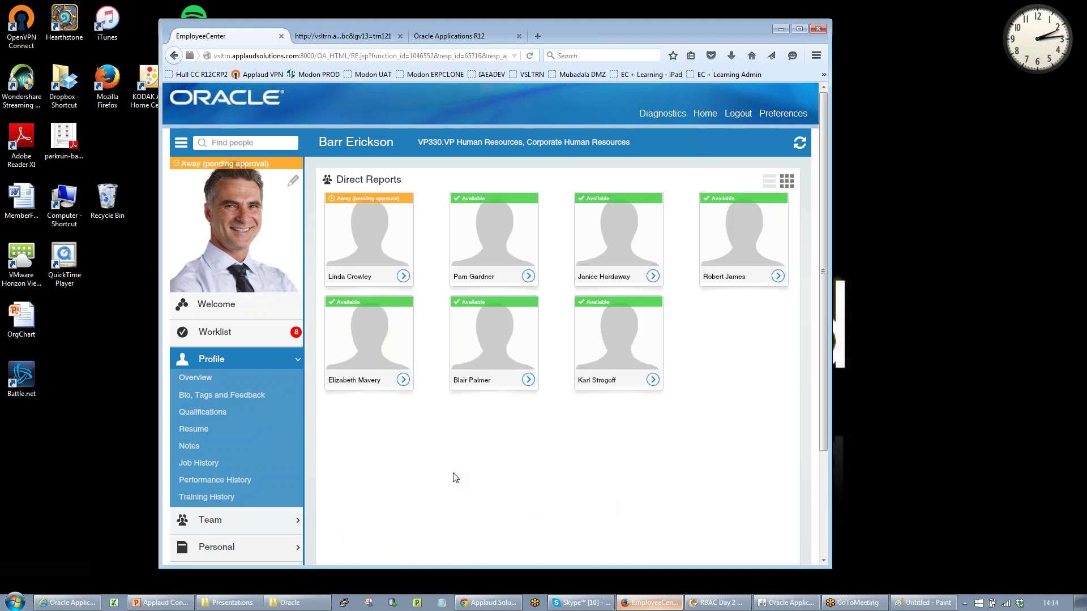
left_click(488, 342)
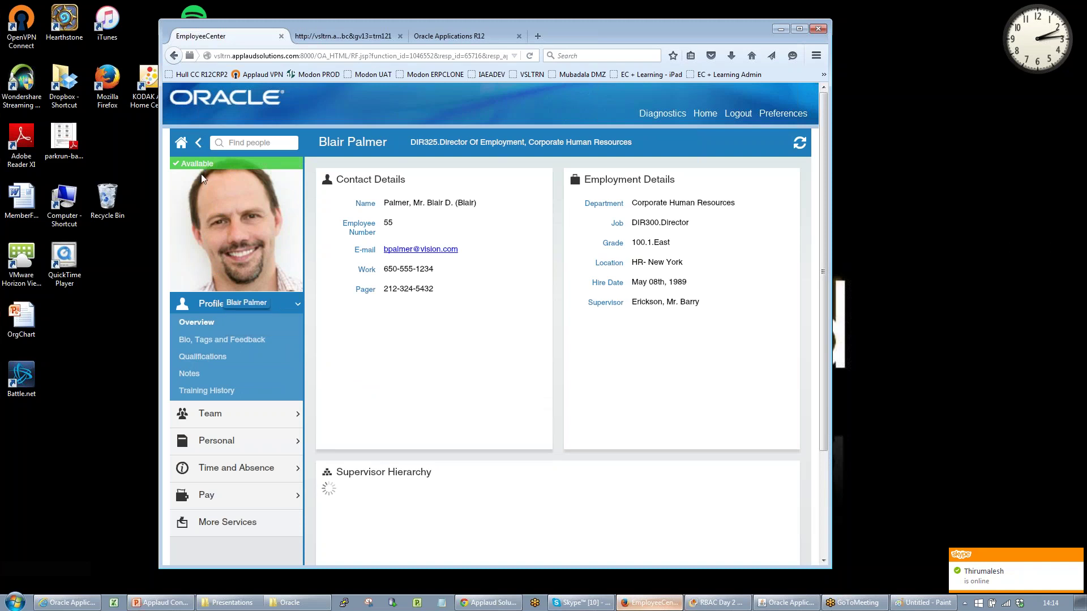
left_click(198, 145)
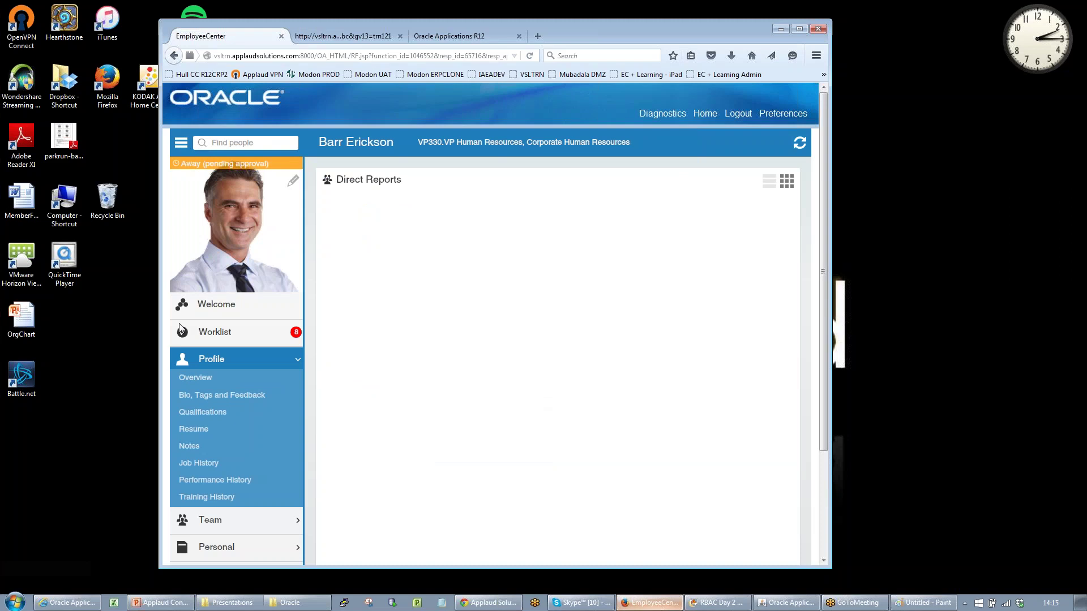
left_click(205, 143)
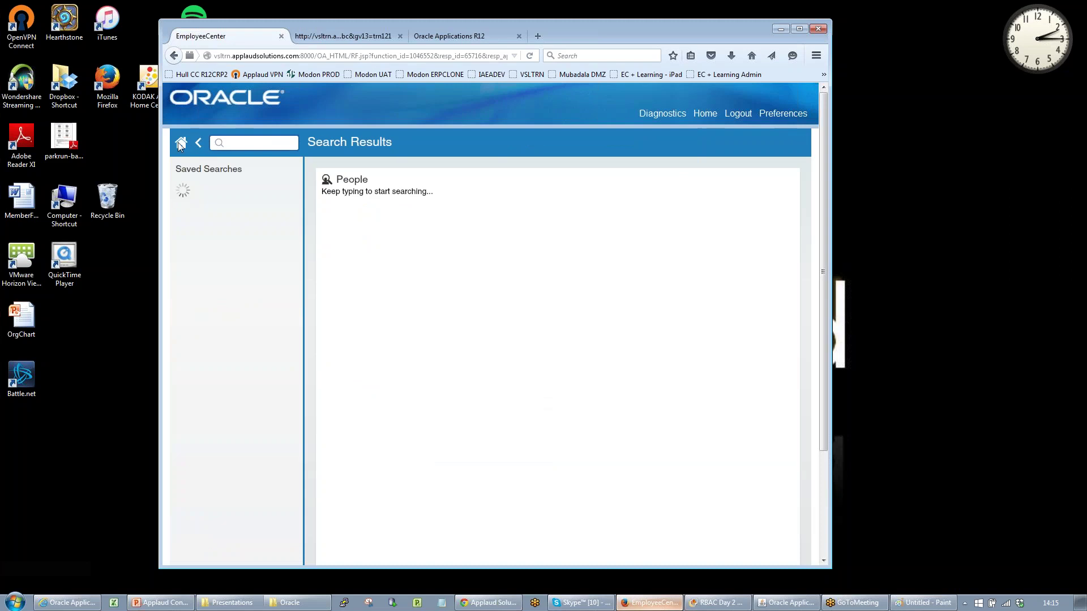
left_click(180, 144)
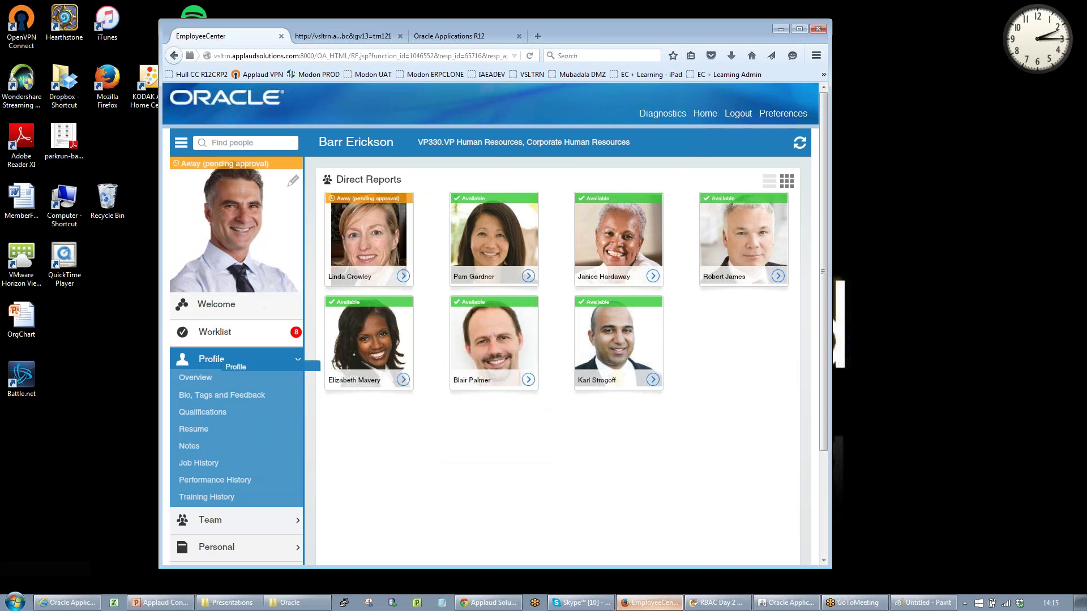
left_click(210, 520)
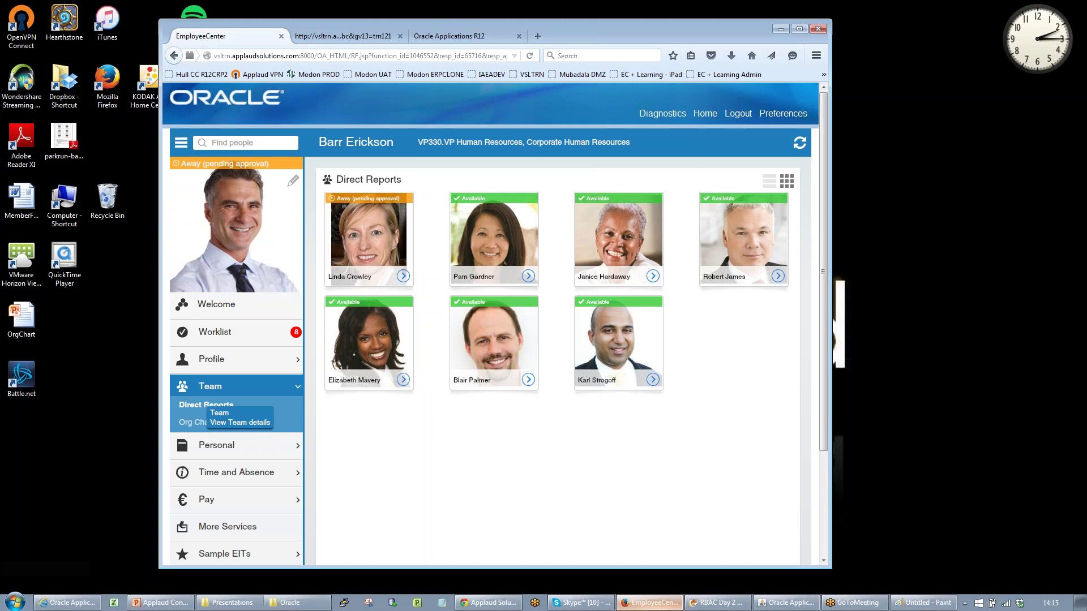
left_click(202, 360)
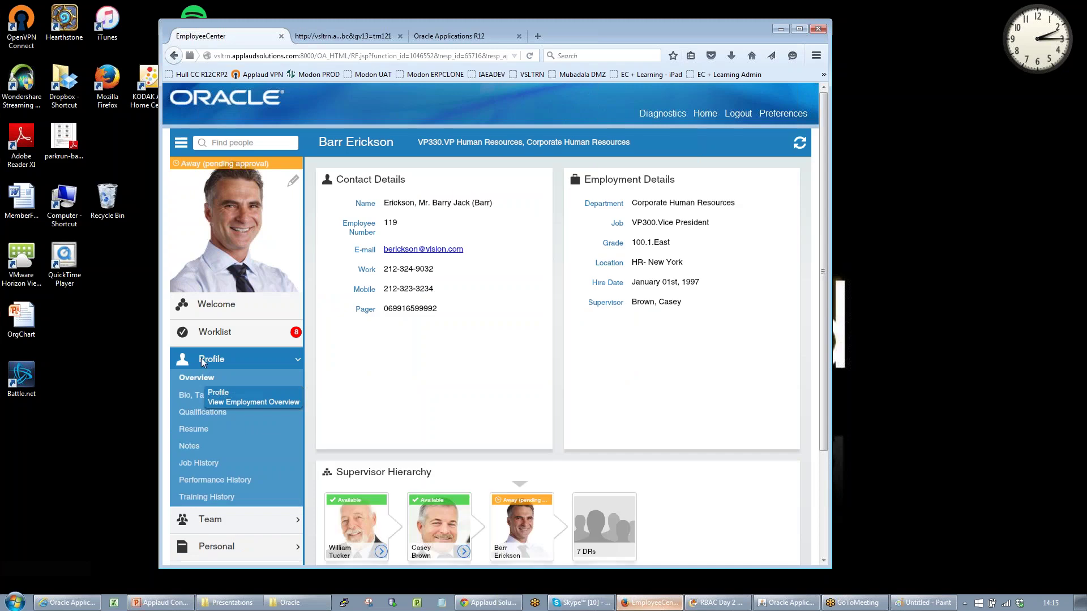
left_click(335, 530)
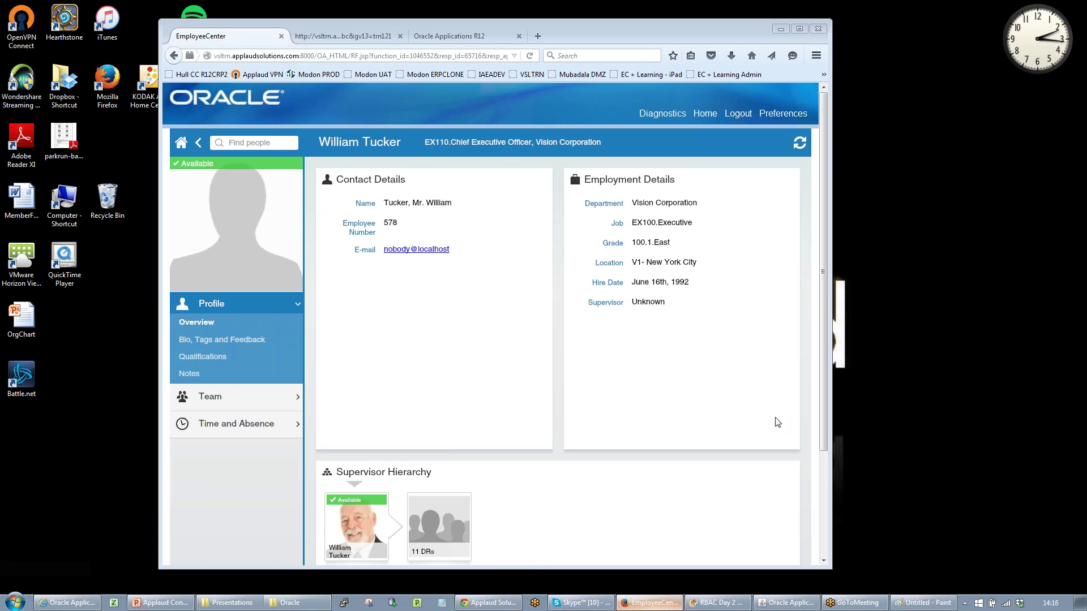
left_click(825, 282)
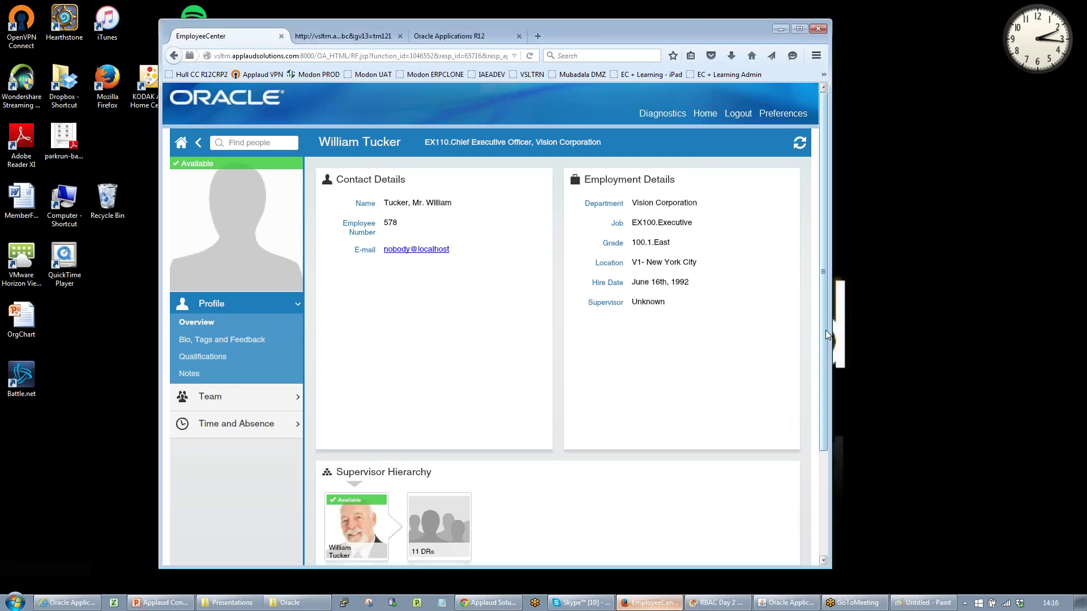
left_click_drag(821, 372, 439, 389)
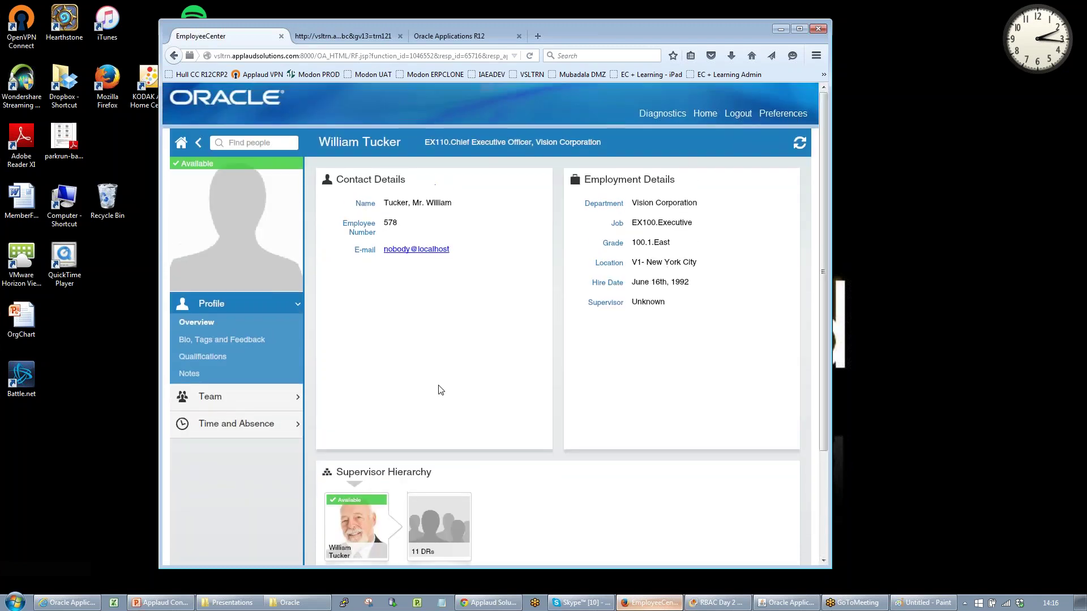
Search for people by a full first name
left_click(237, 143)
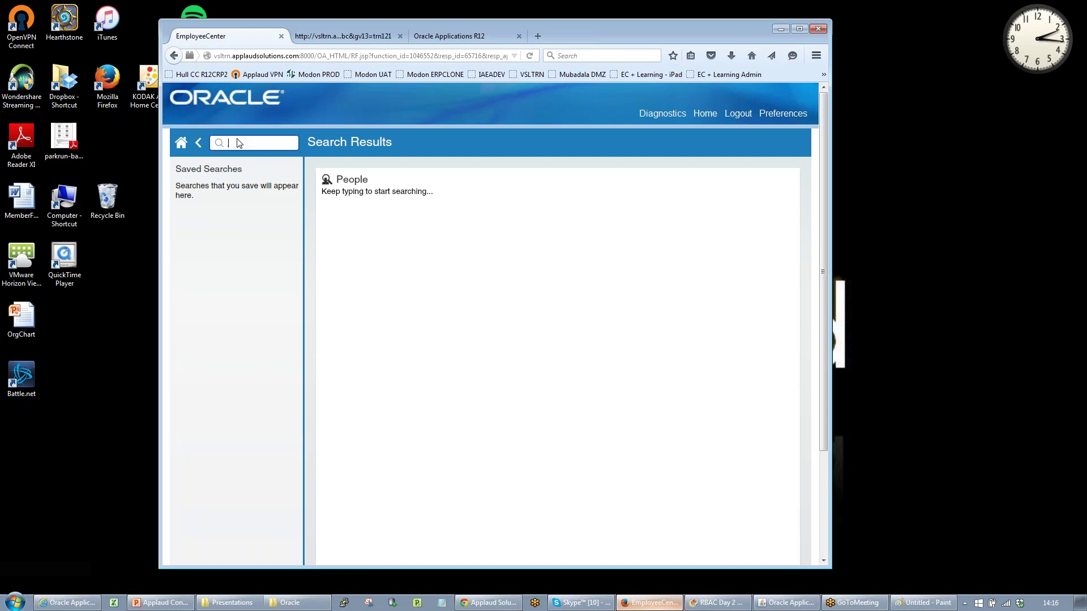
type("pa")
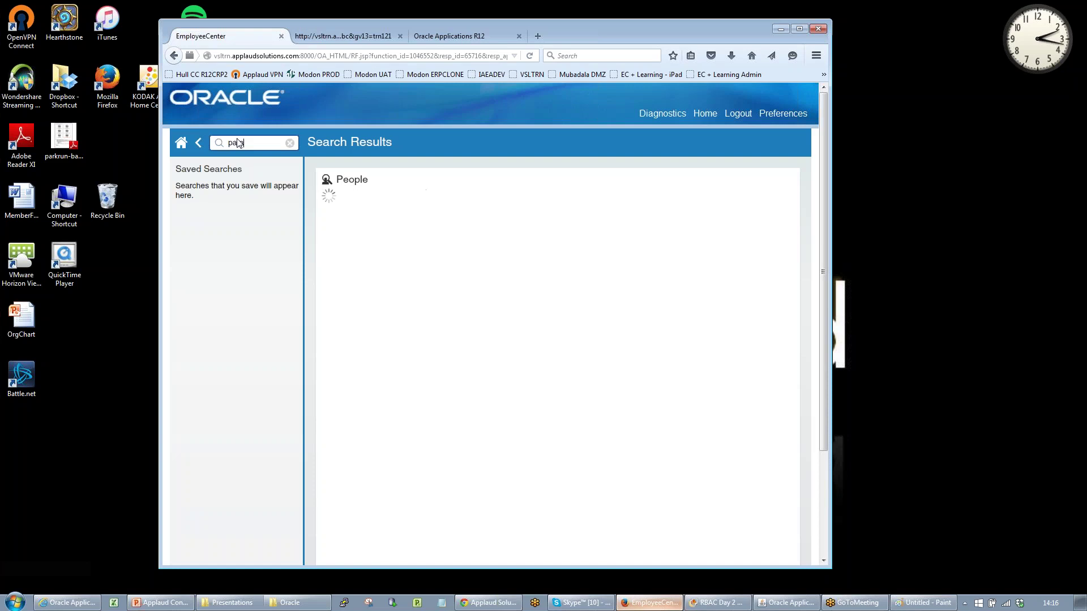
type("mela")
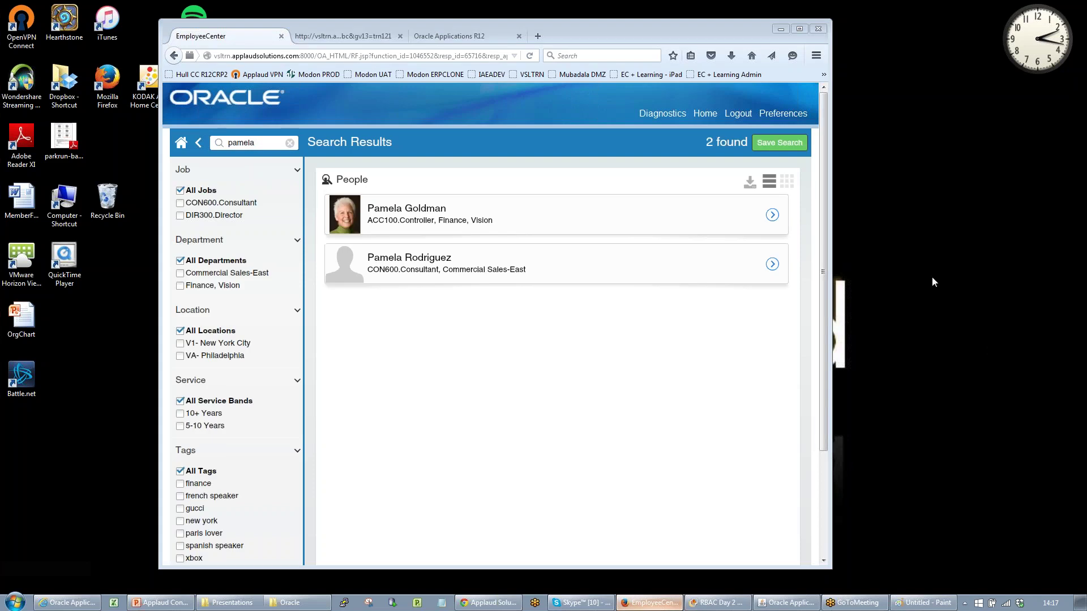
Compare the actions available for the Commercial Sales-East consultant and the Finance, Vision controller in the search results
left_click(771, 264)
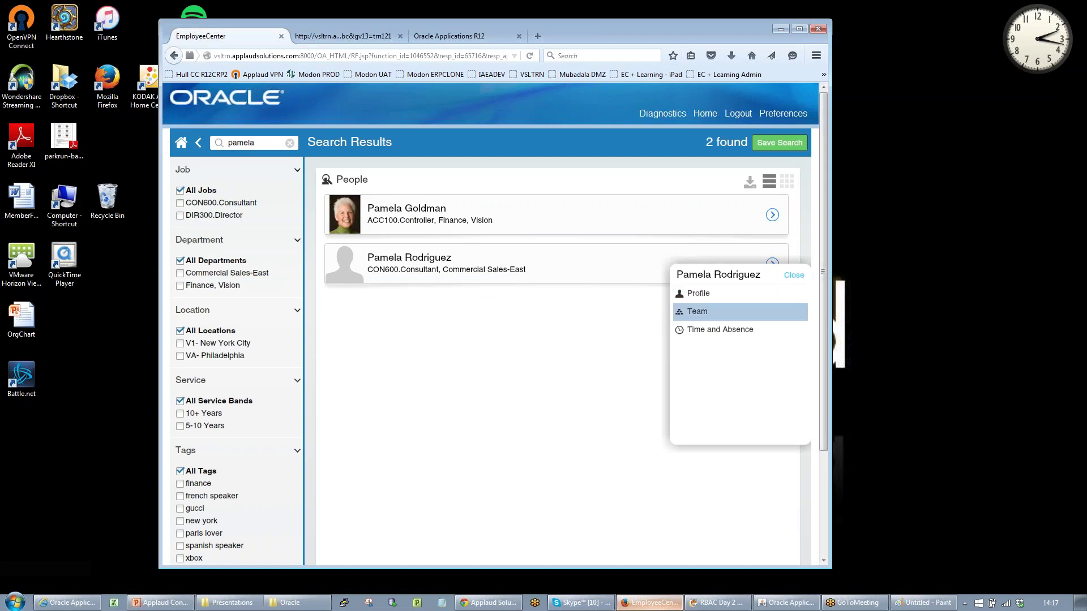
key("Down")
left_click(789, 276)
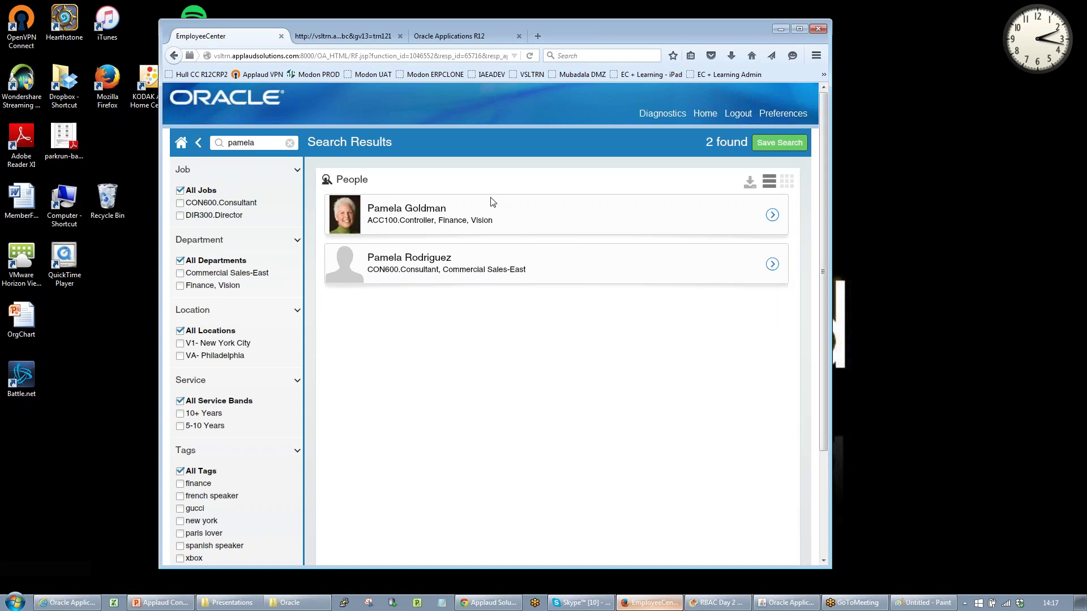
left_click(776, 215)
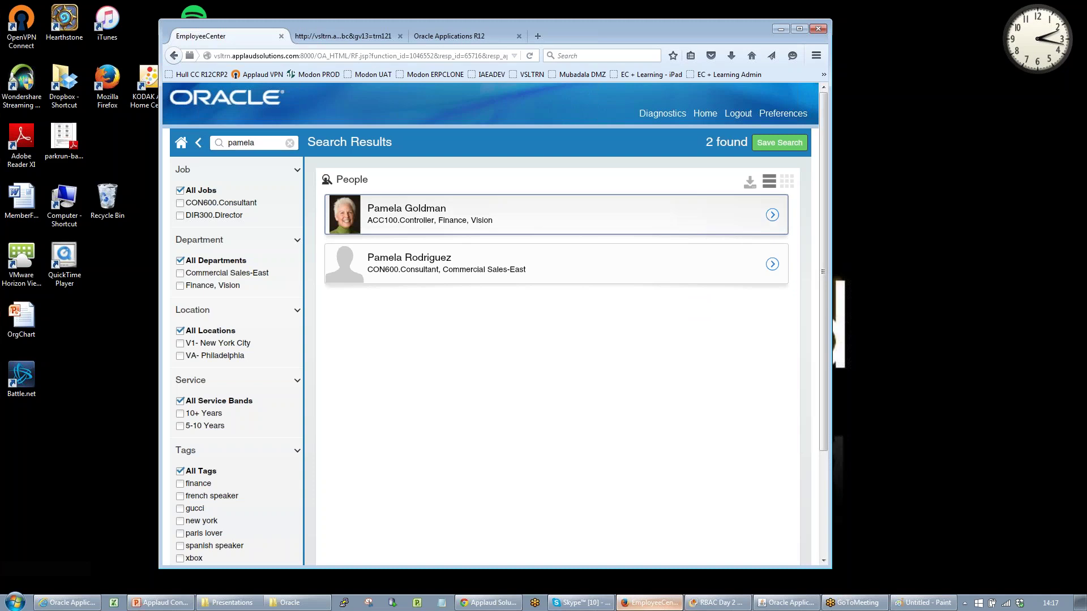
key("Return")
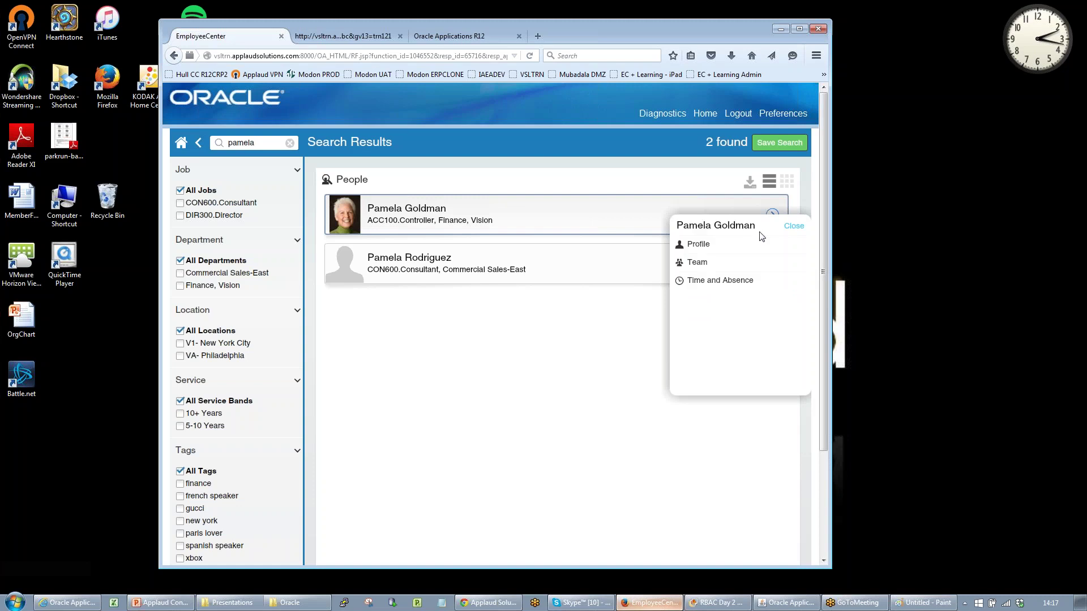
left_click(793, 227)
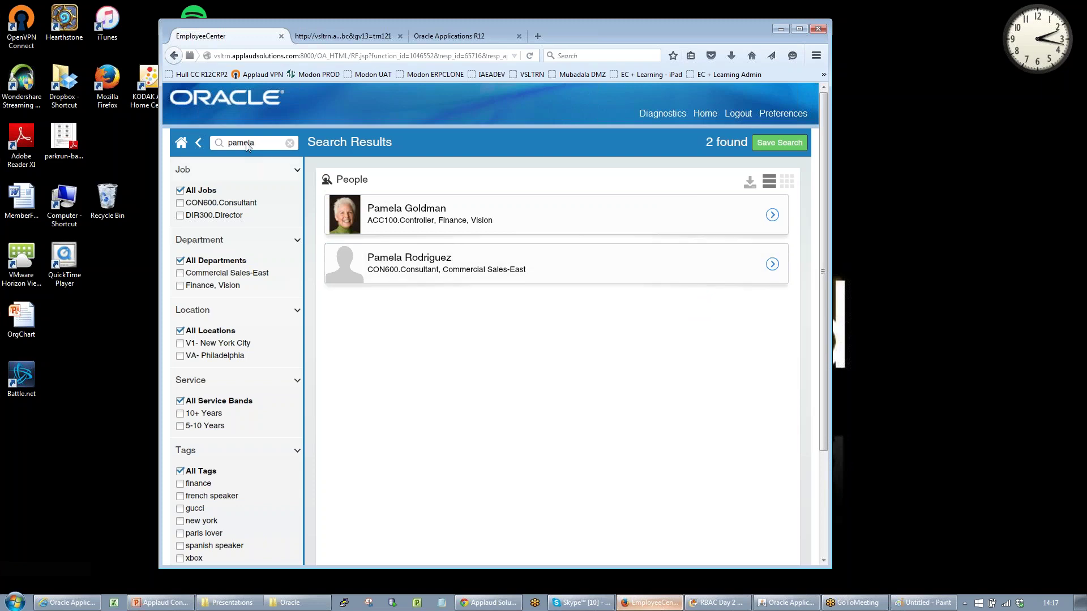
Broaden the people search by shortening the first name to its first three letters
left_click_drag(248, 143, 265, 153)
key("BackSpace")
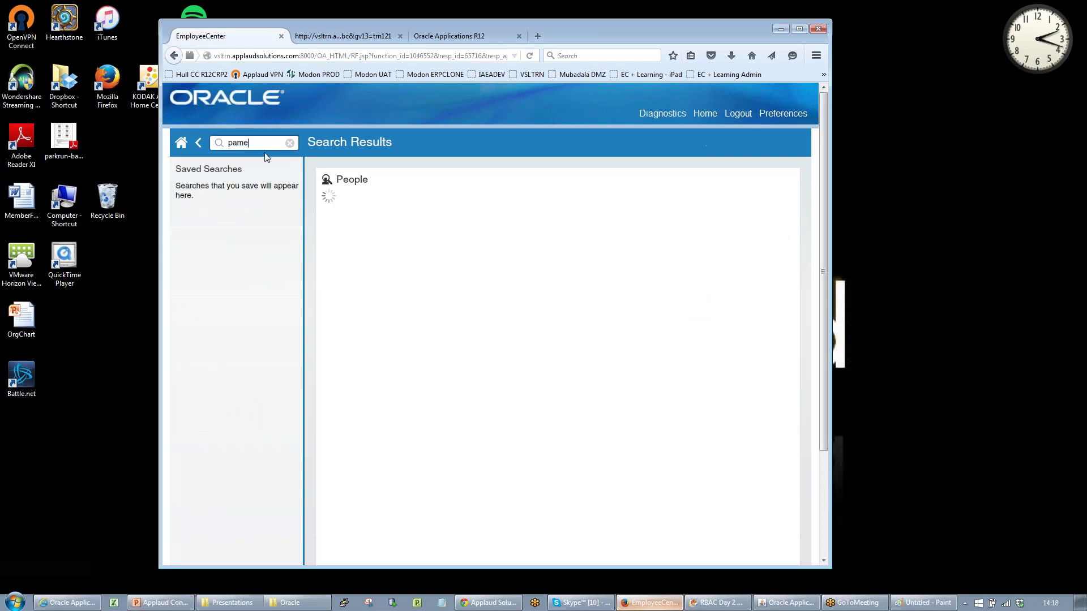
key("BackSpace")
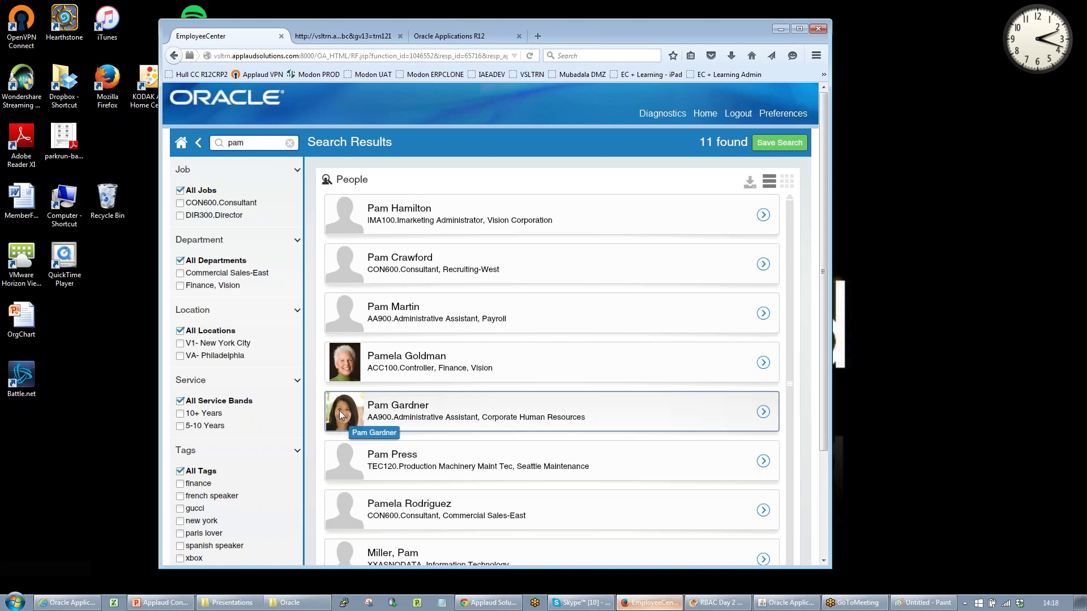
Review the actions available for the administrative assistant in Corporate Human Resources and open that employee's Profile
left_click(763, 413)
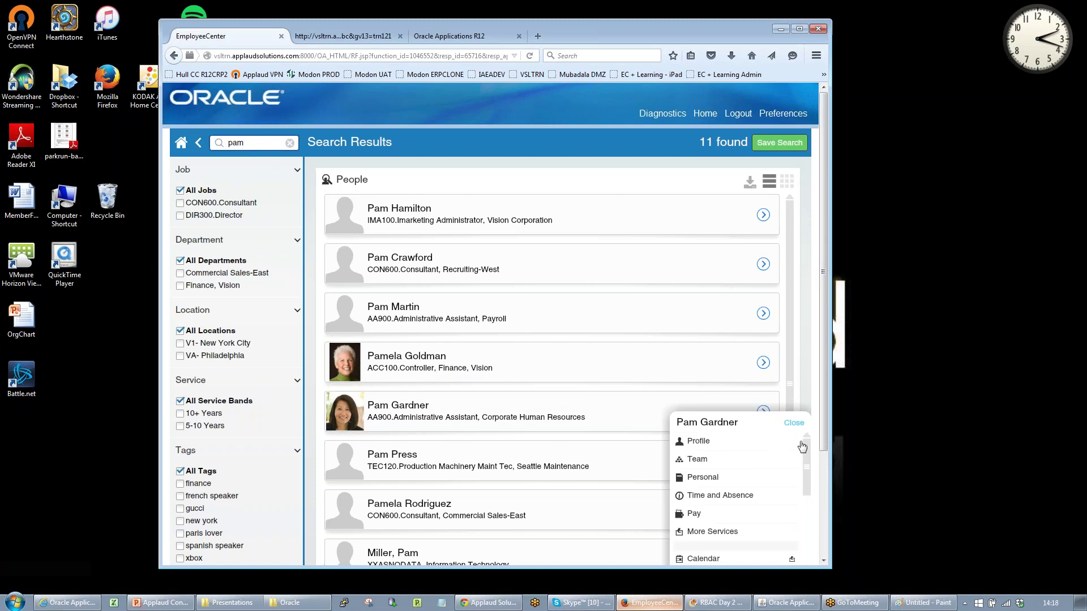
mouse_move(804, 447)
left_mouse_down()
mouse_move(809, 524)
mouse_move(810, 437)
left_mouse_up()
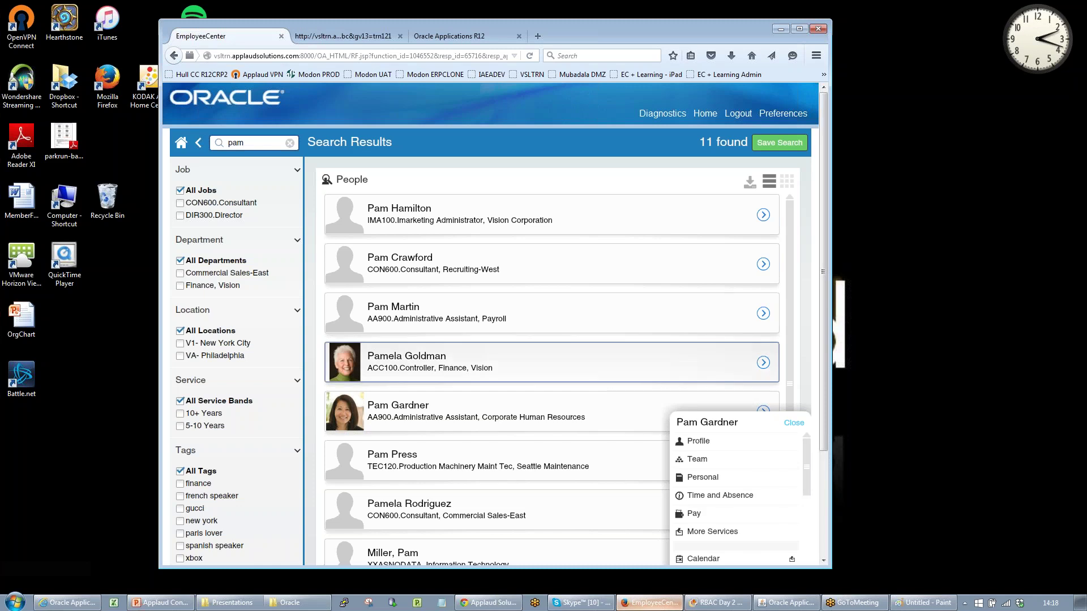
left_click(701, 453)
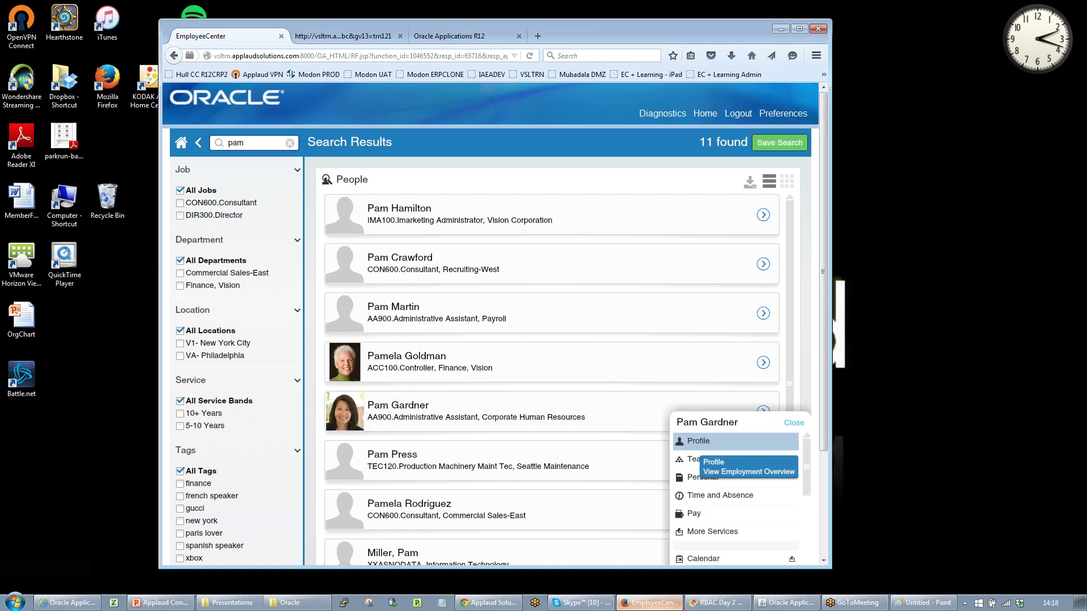
left_click(698, 441)
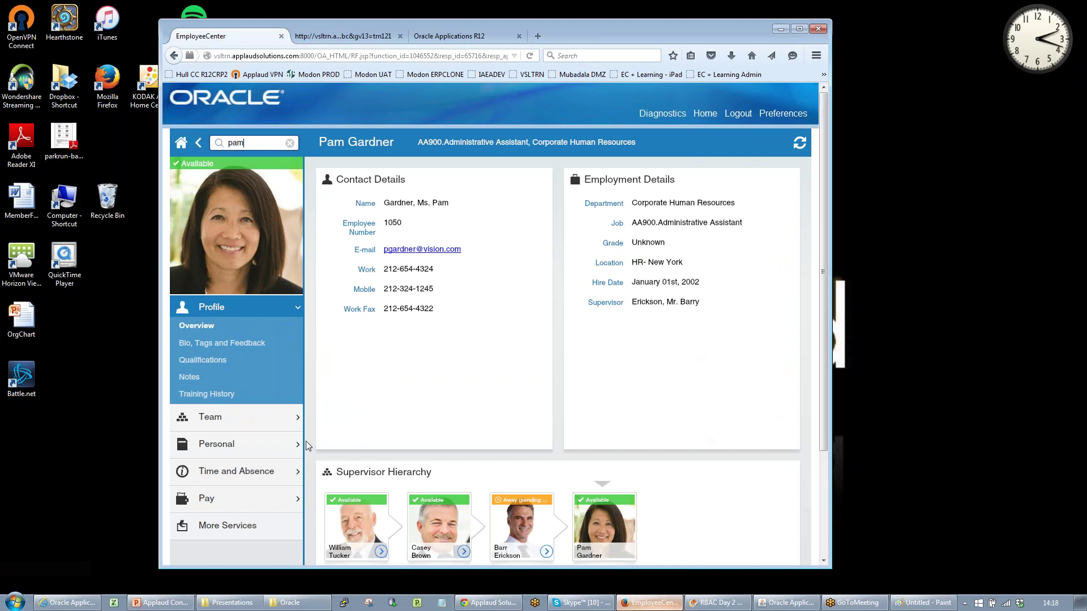
Switch to PowerPoint, present the "Adding a global option for Employee Role" slide as a slide show and end the show
left_click(187, 607)
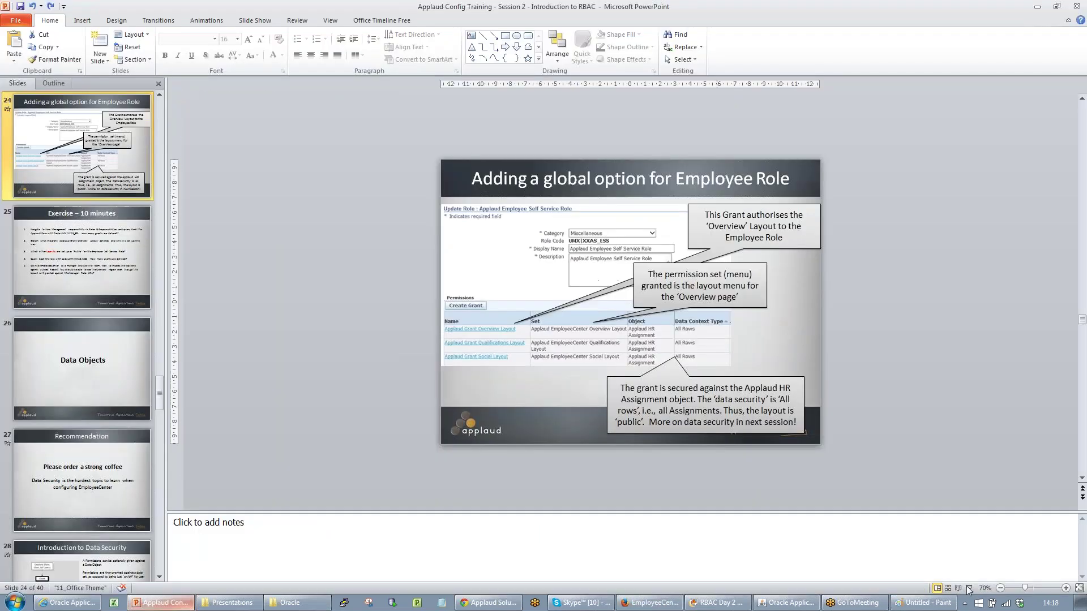
left_click(966, 587)
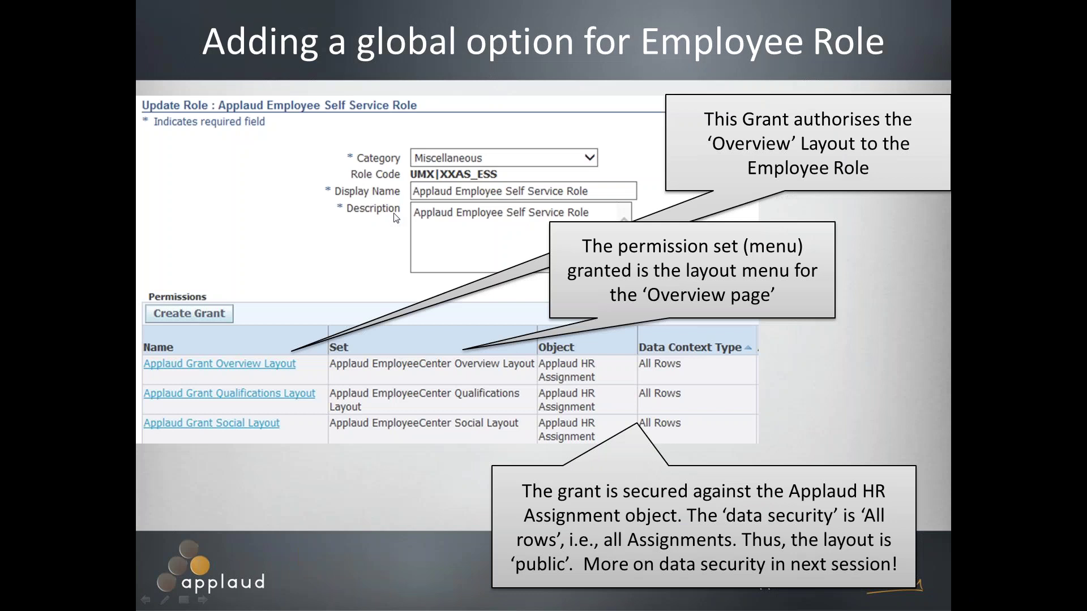
key("Right")
key("Left")
key("Escape")
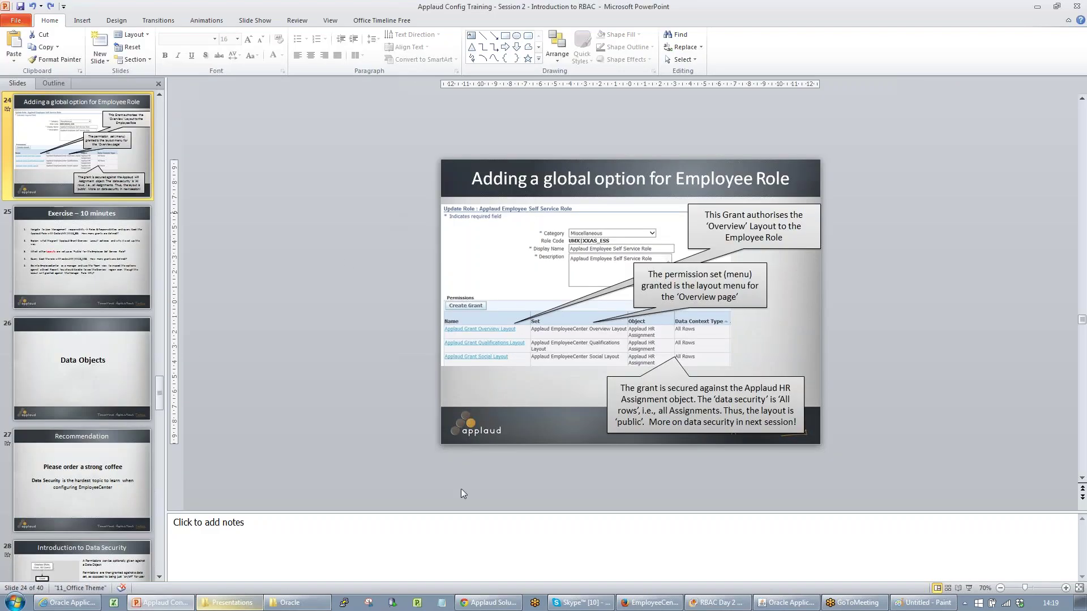
Switch to Paint, minimise the PowerPoint and EmployeeCenter windows, and maximise the blank Paint canvas
left_click(902, 607)
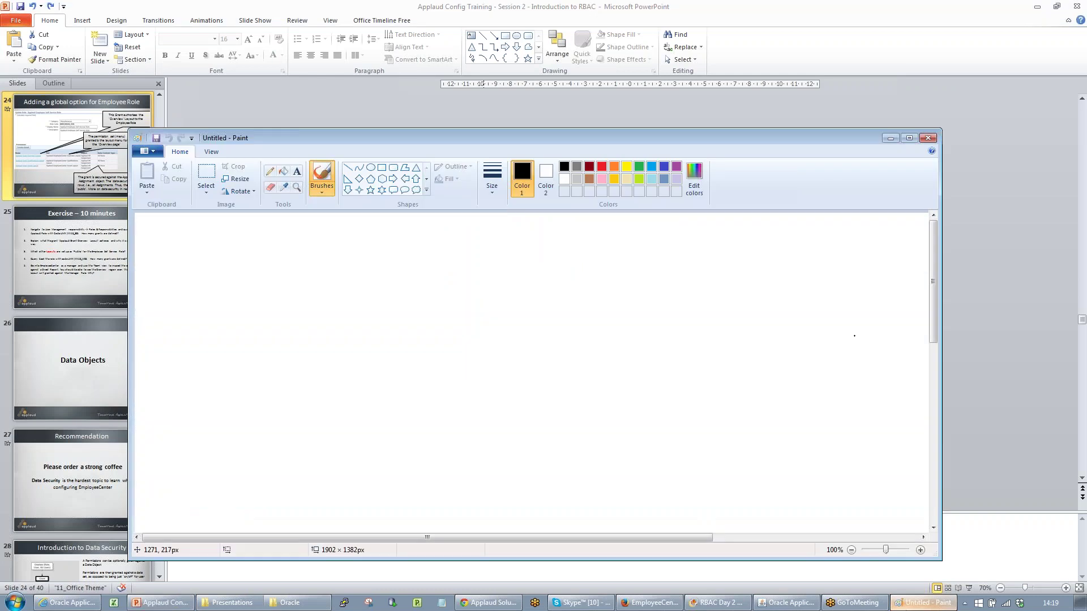
left_click(1038, 7)
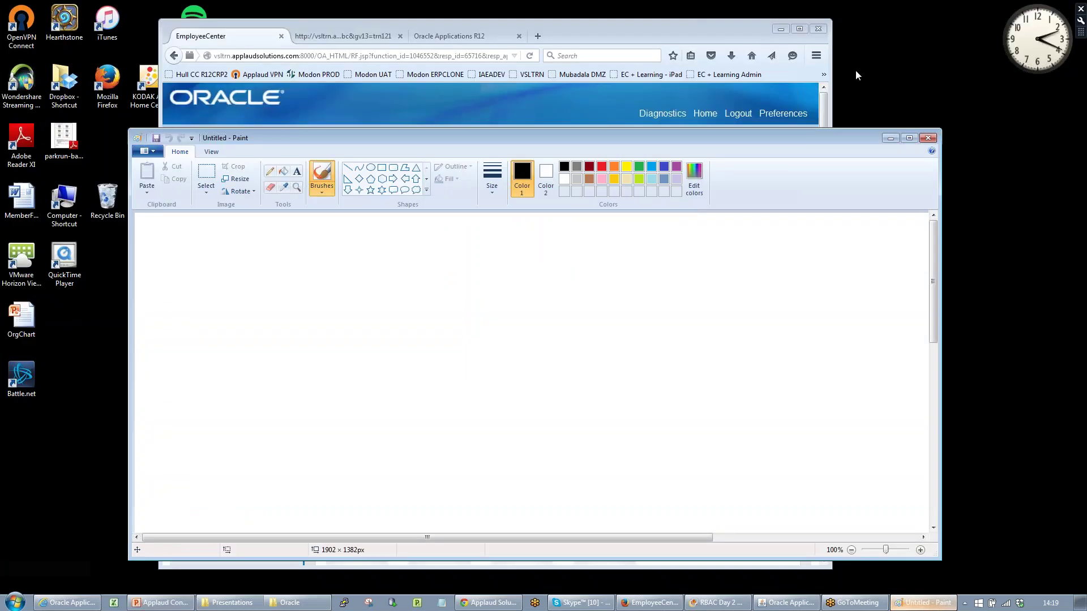
left_click(781, 31)
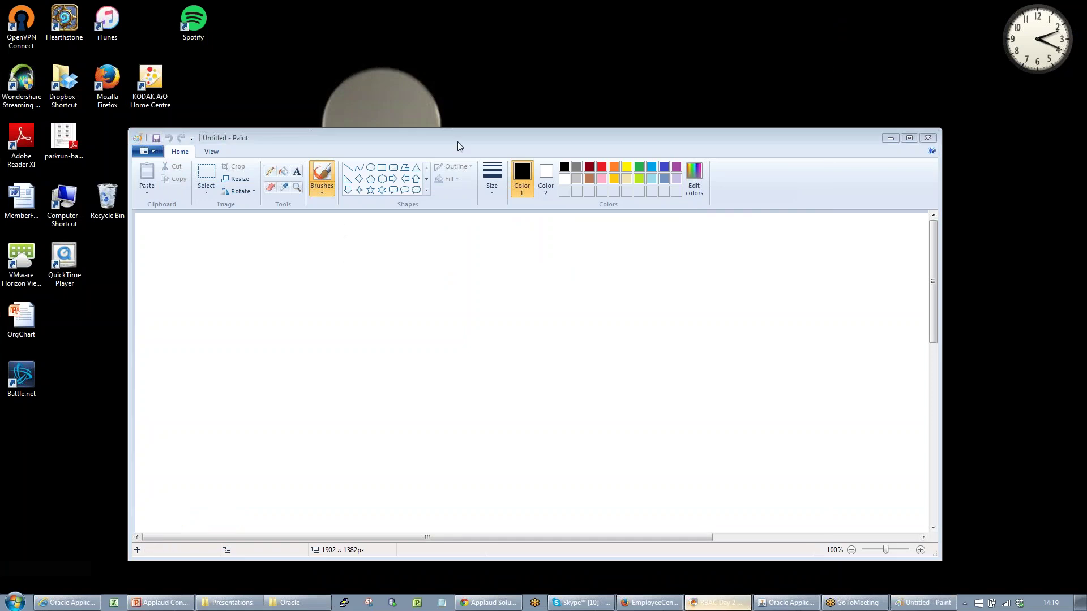
left_click(909, 139)
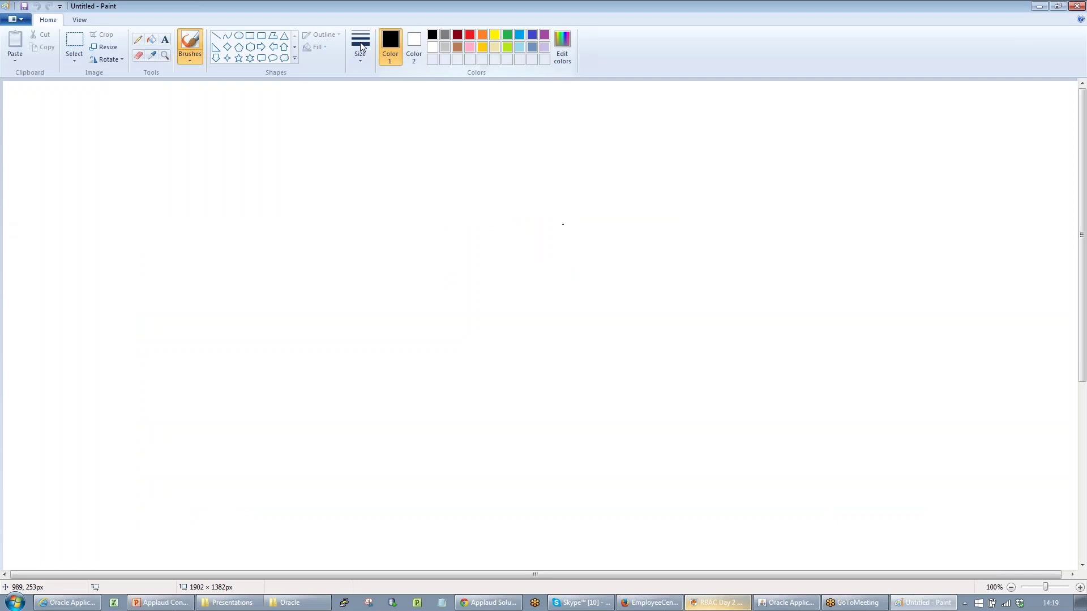
Draw a black rectangle about 212 × 95 px near the canvas's upper edge and label it with the employee's username at font size 14
left_click(250, 36)
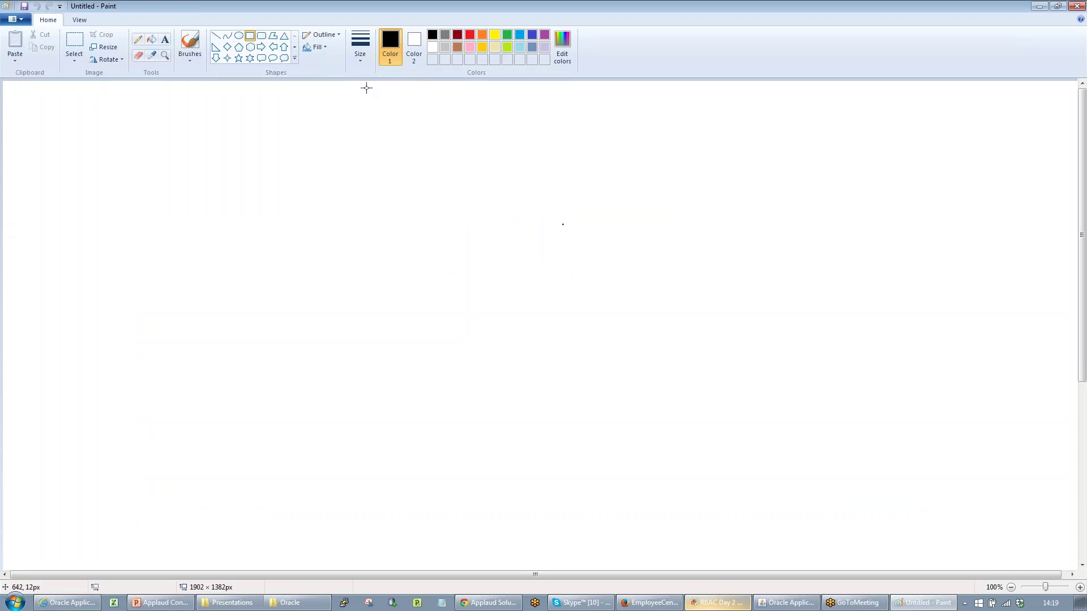
left_click_drag(411, 91, 530, 145)
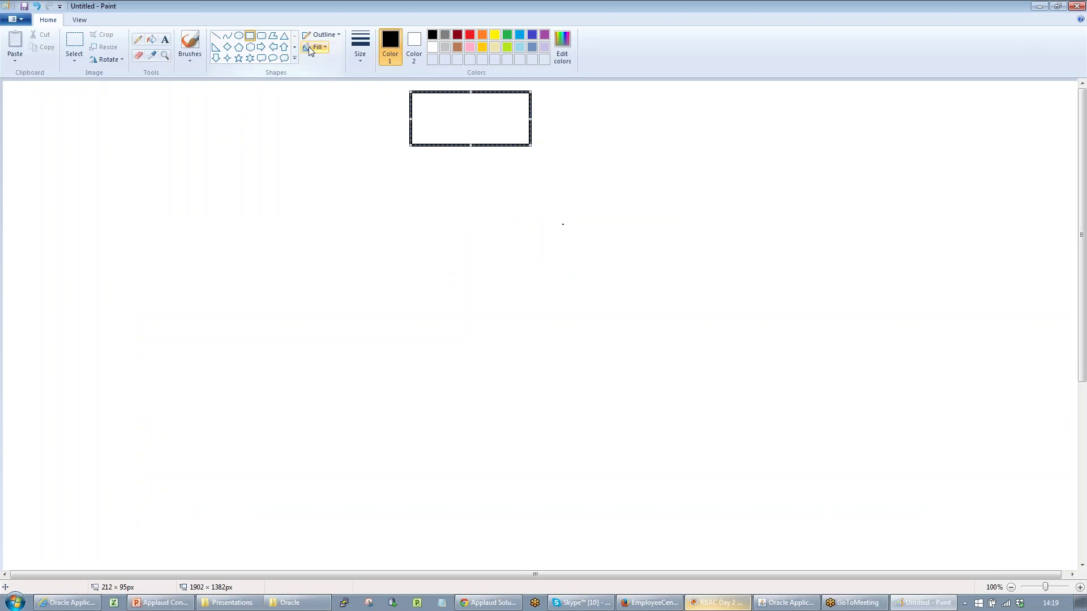
left_click(165, 39)
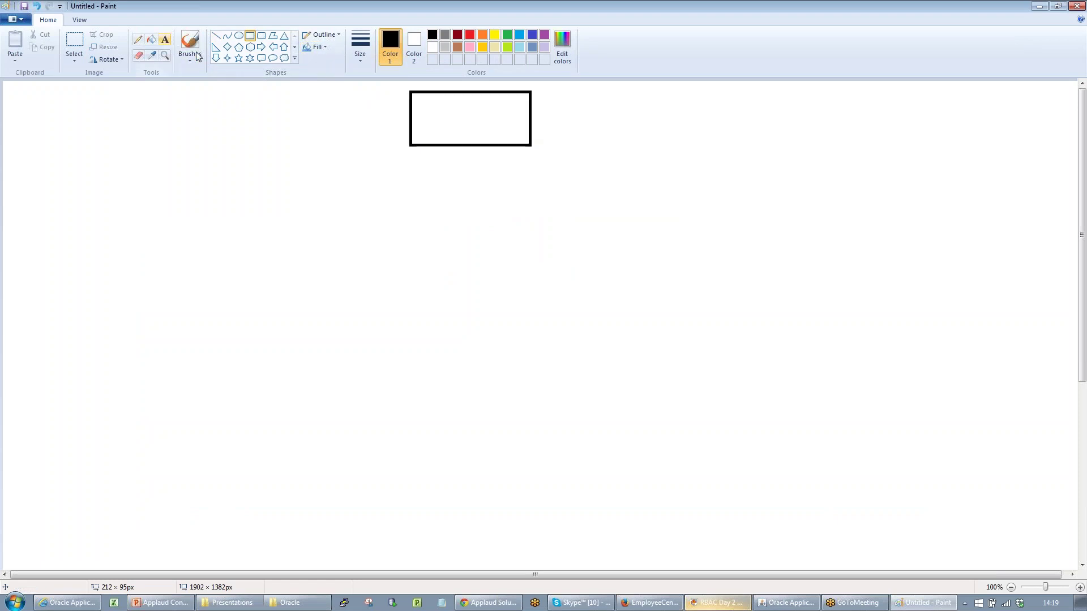
left_click(422, 114)
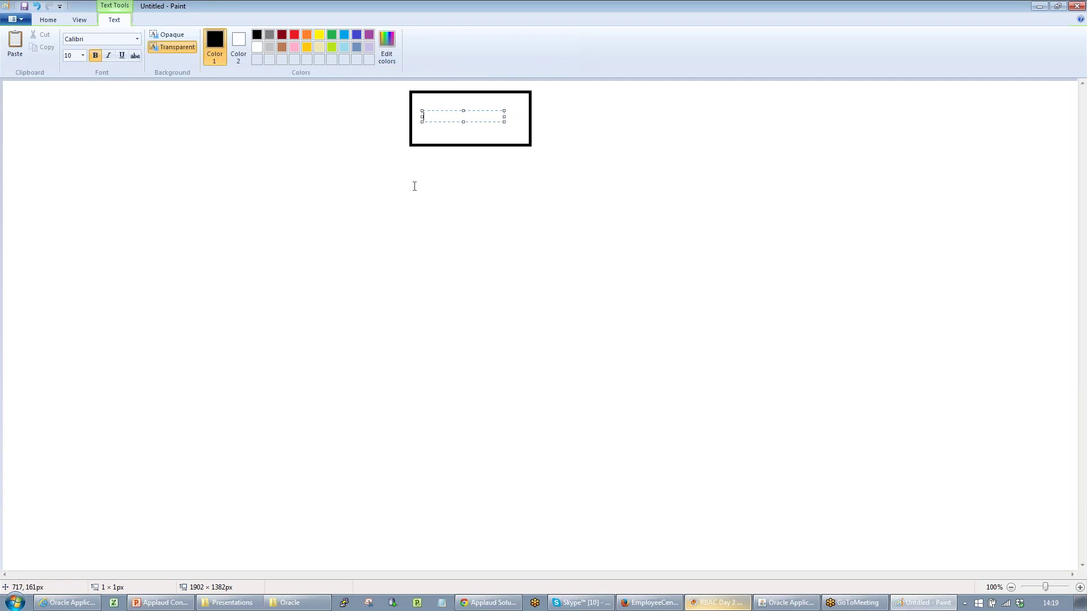
type("BERICKSO")
left_click_drag(454, 118, 427, 125)
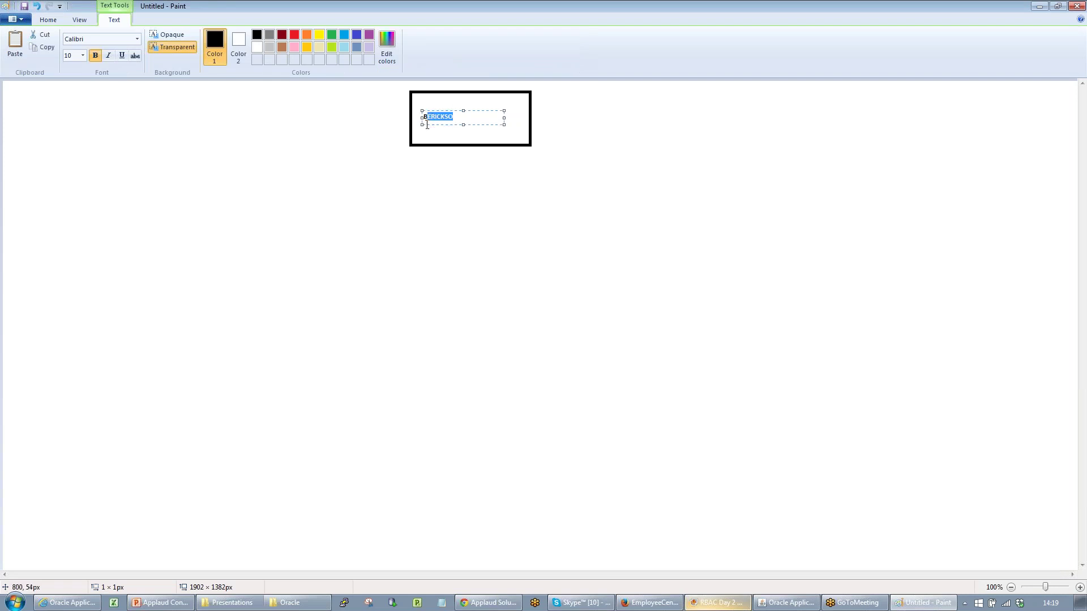
left_click(82, 55)
left_click(76, 107)
left_click(289, 138)
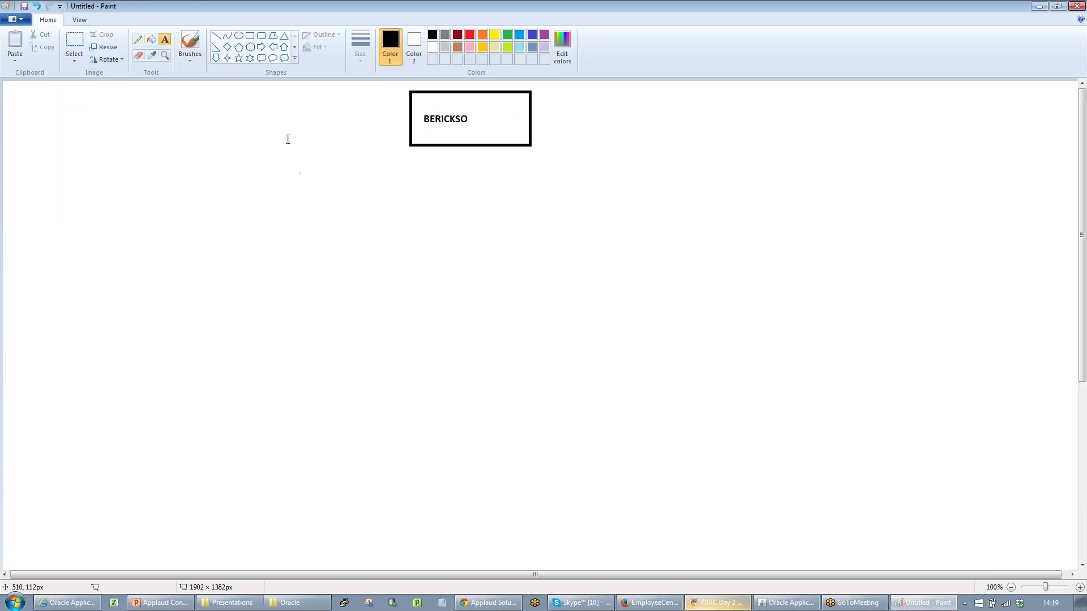
Add a black "Users" label to the left of the username box and set the drawing colour to orange
left_click(195, 108)
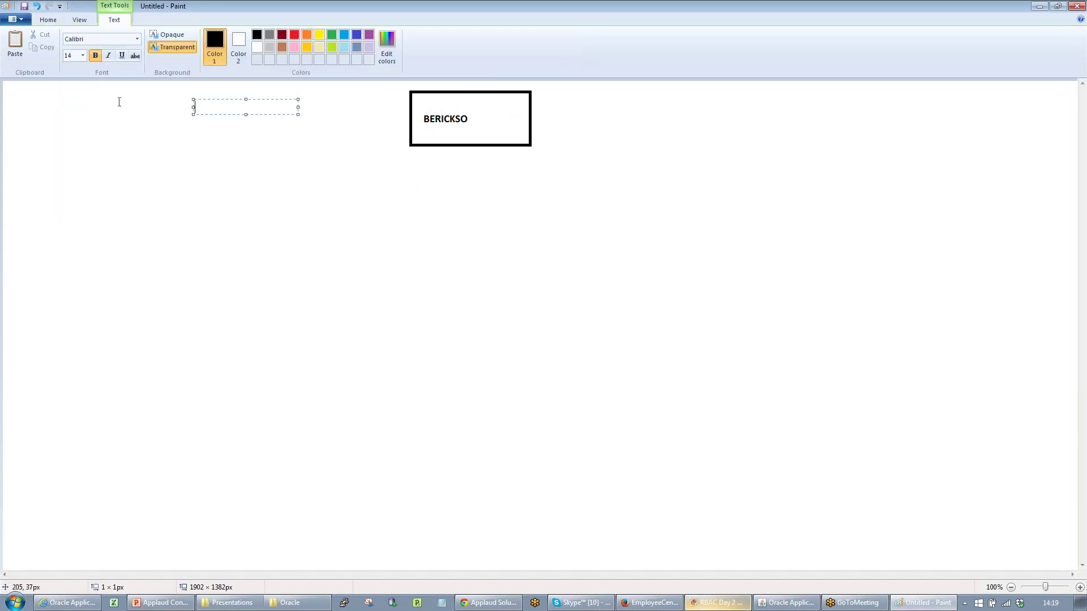
type("Users")
left_click(281, 194)
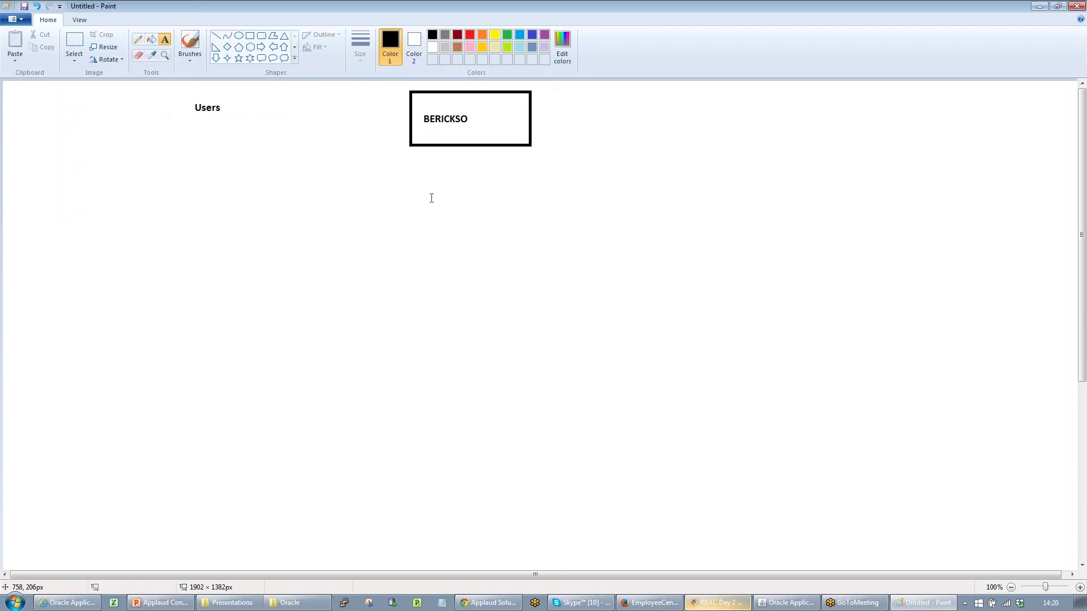
left_click(482, 35)
left_click(249, 35)
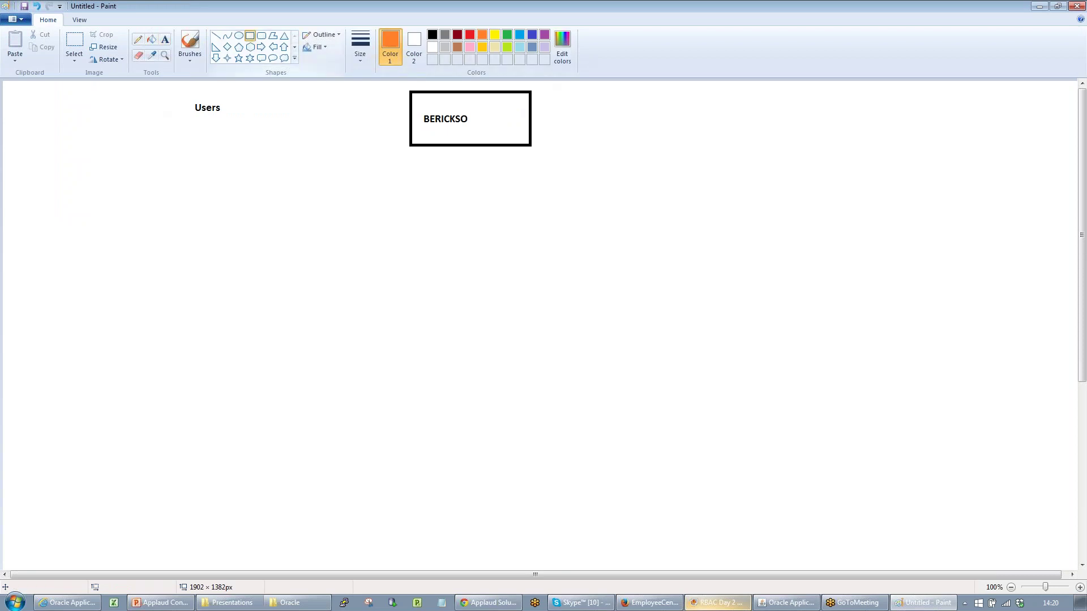
mouse_move(309, 153)
left_mouse_down()
mouse_move(420, 189)
mouse_move(438, 209)
left_mouse_up()
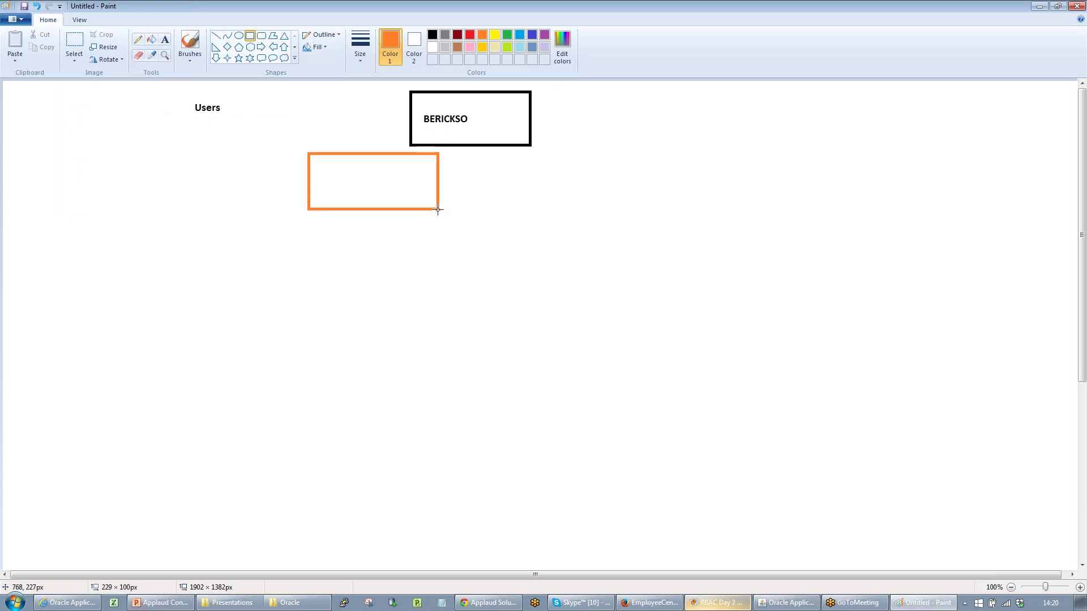
left_click_drag(439, 153, 447, 154)
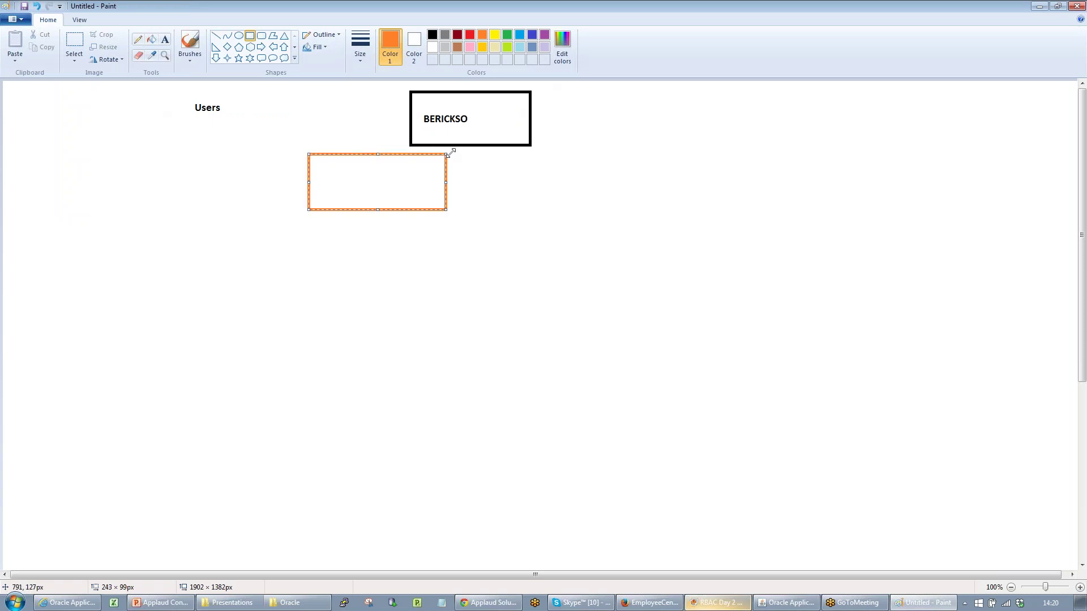
key("Delete")
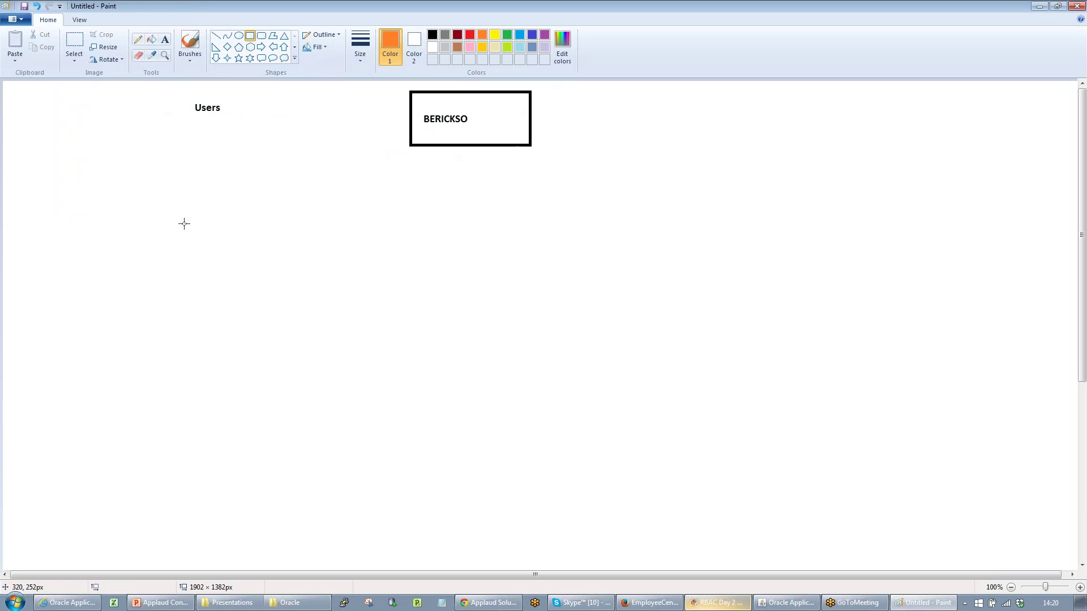
Switch to the Google Calendar window in Chrome, dismiss the meeting reminder and return to Paint by minimising the browser
key("alt+Tab")
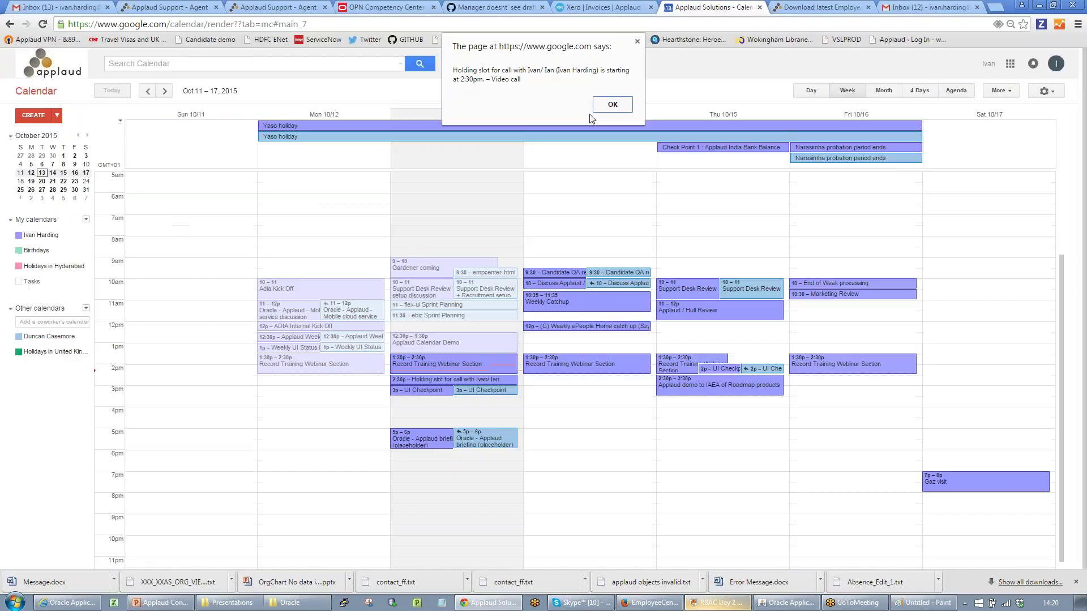
left_click(610, 106)
left_click(1038, 6)
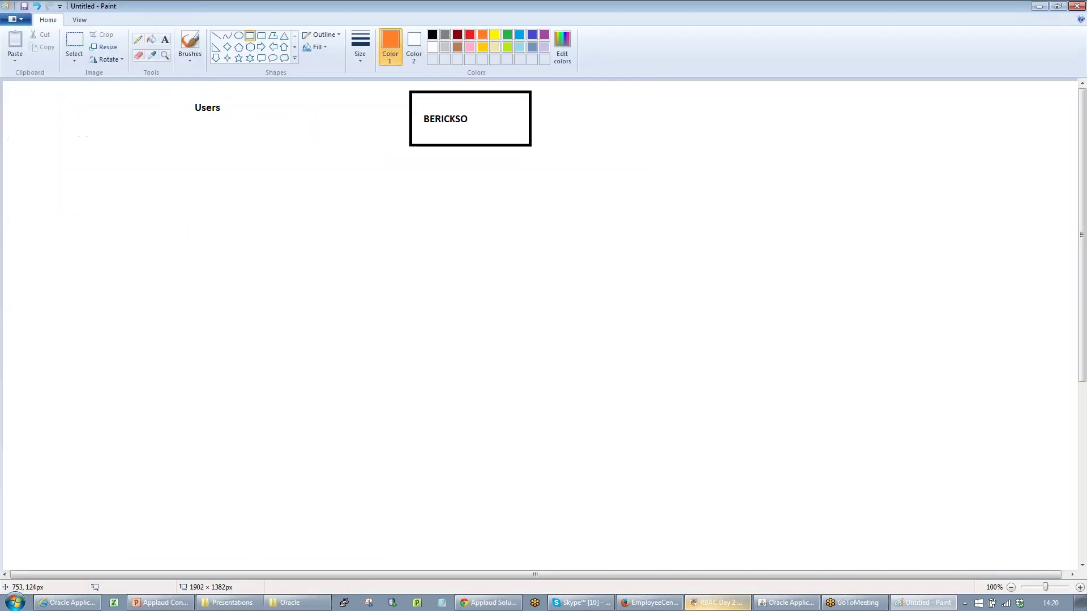
Draw two orange rectangles side by side below the username box, each about 232 × 102 px
left_click(251, 36)
left_click_drag(316, 157, 447, 214)
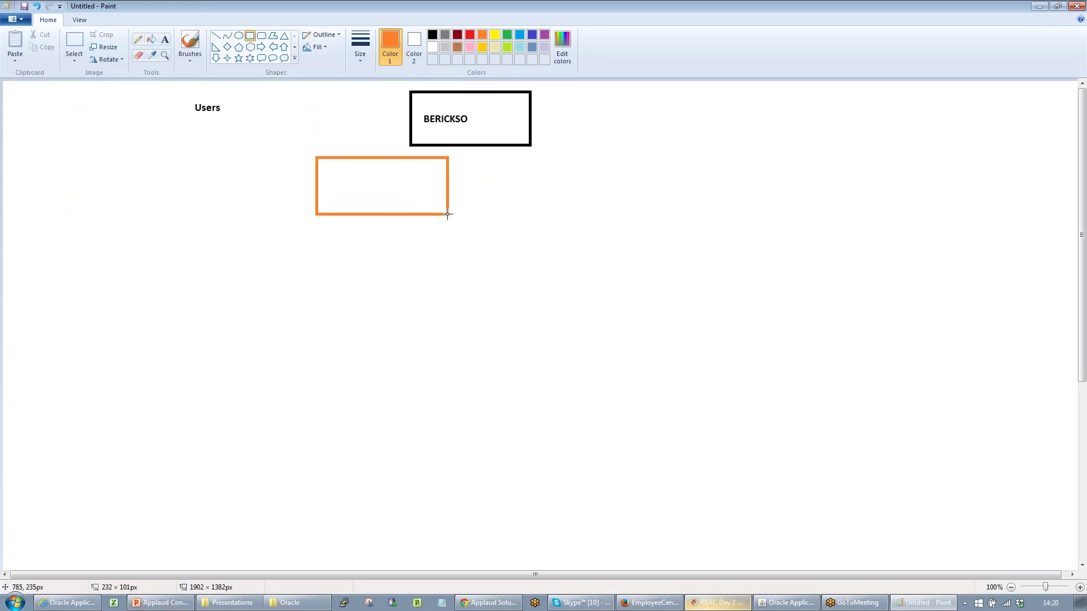
left_click_drag(460, 156, 591, 214)
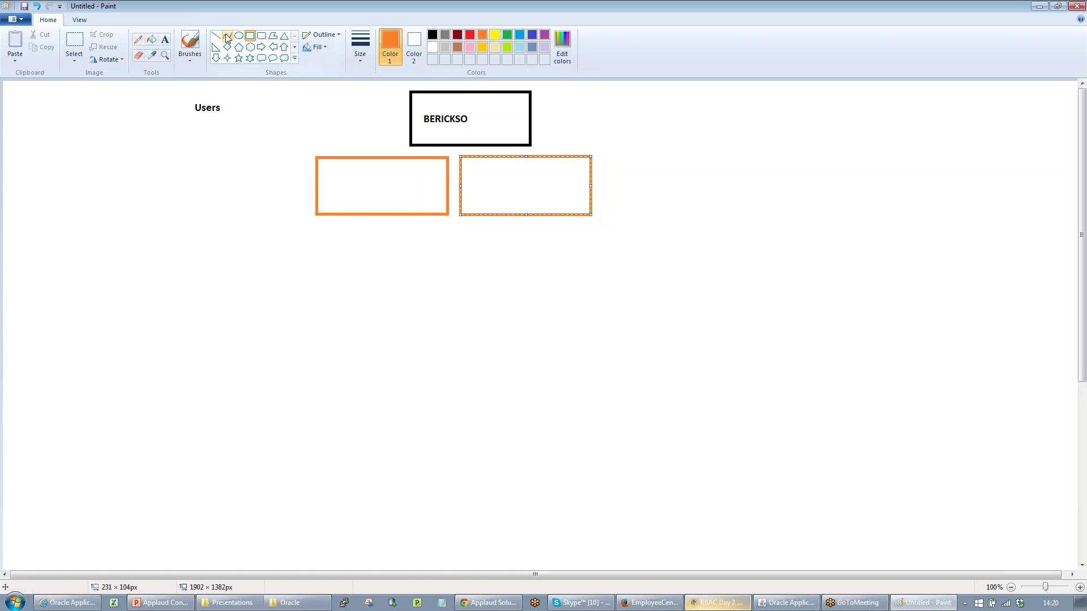
Label the left orange box "Employee Self Service" and the right one "Manager Self Service" in orange text
left_click(165, 39)
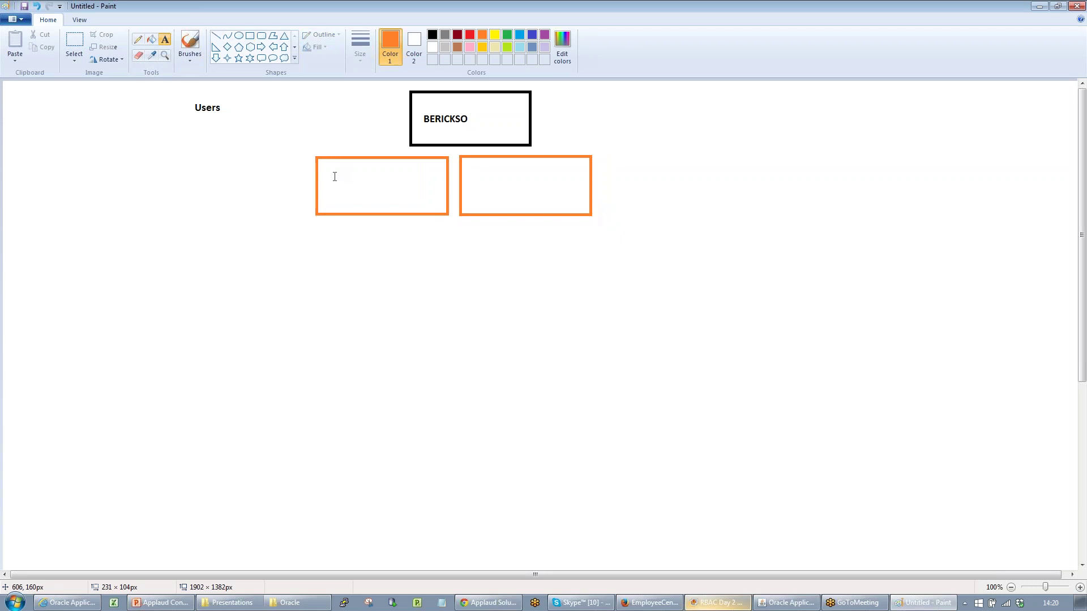
left_click(326, 174)
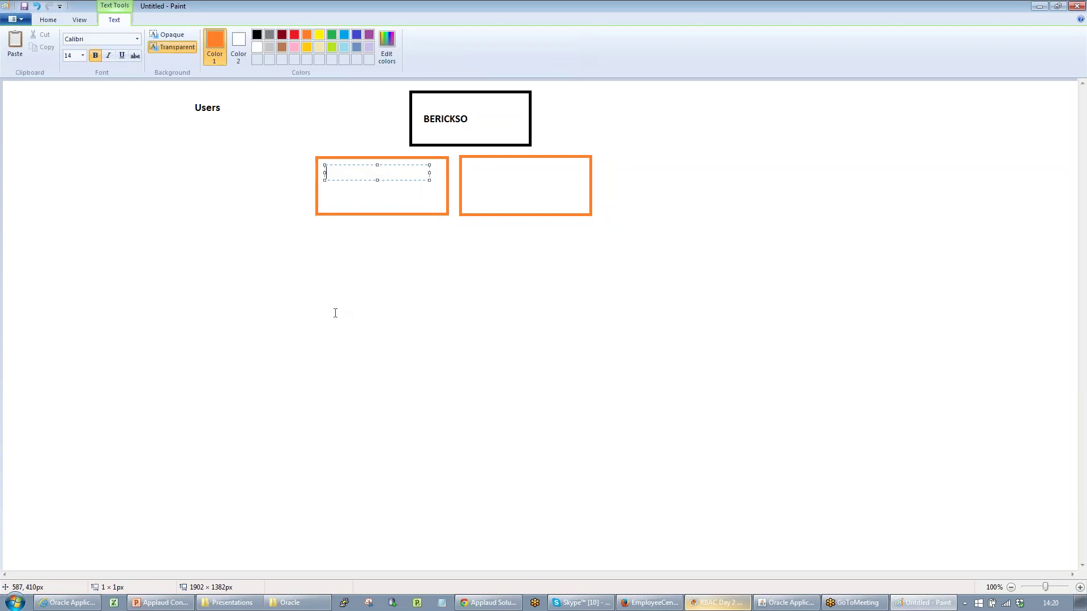
type("Employee Self Service")
left_click(473, 175)
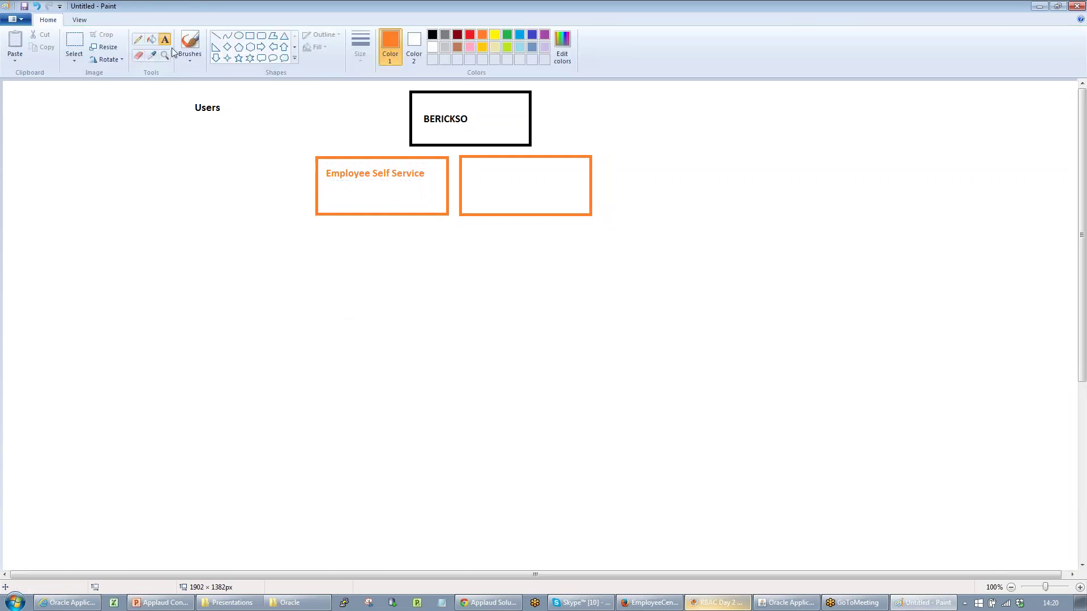
left_click(468, 170)
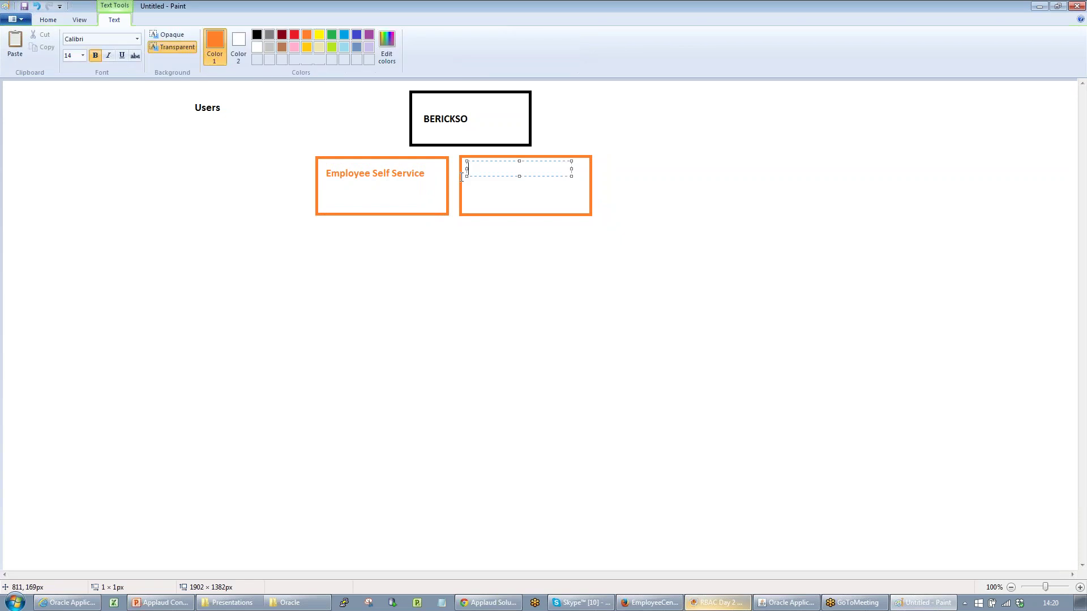
type("Manager Self Service")
left_click(235, 162)
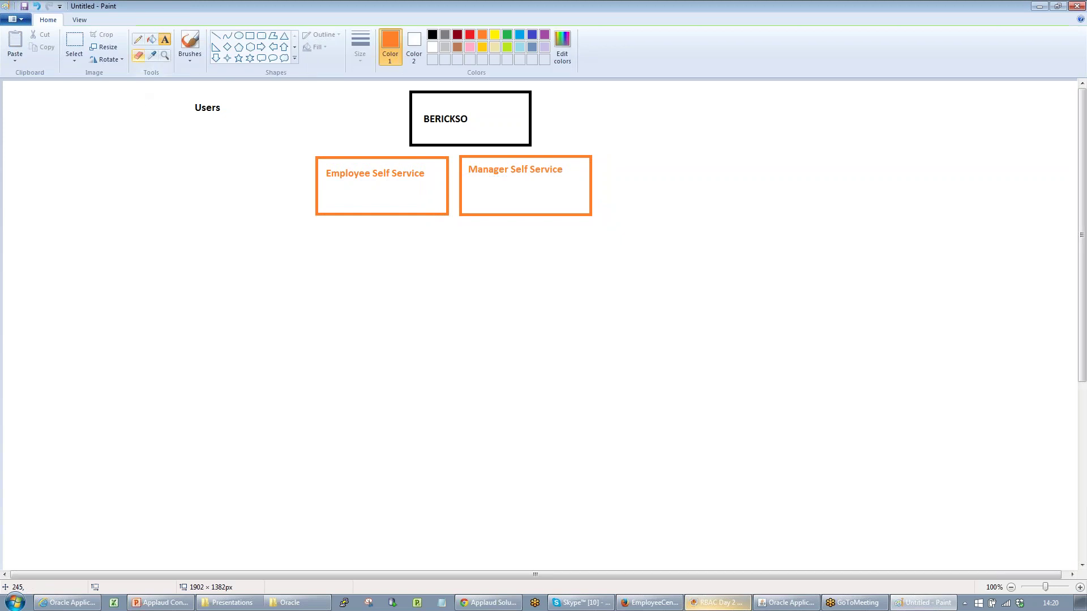
Add an orange row label reading "Resposibility" to the left of the two orange boxes
left_click(104, 164)
type("Resposi")
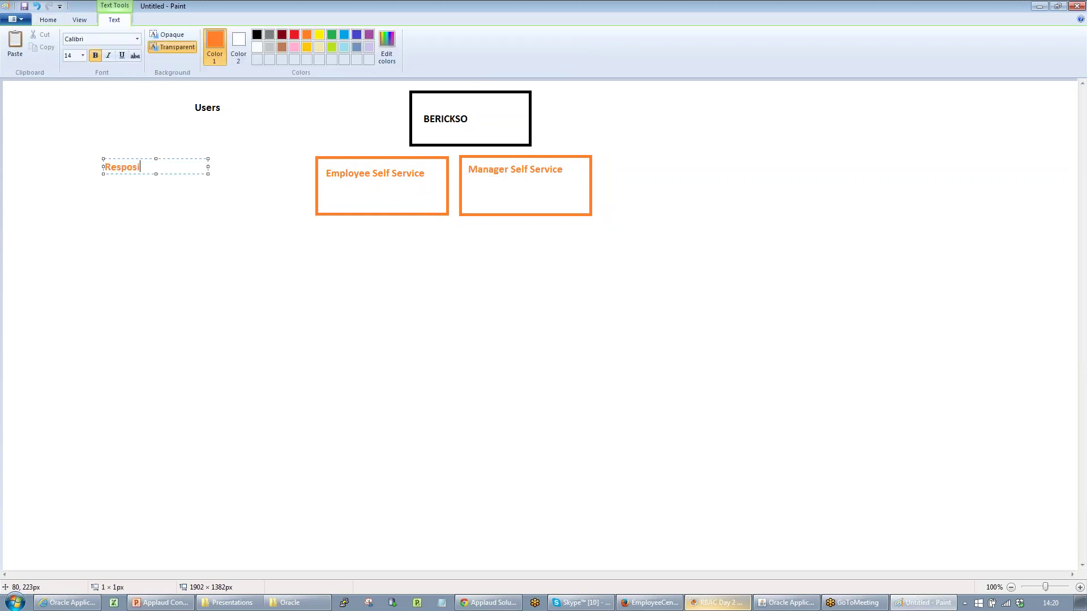
type("bility")
left_click(239, 154)
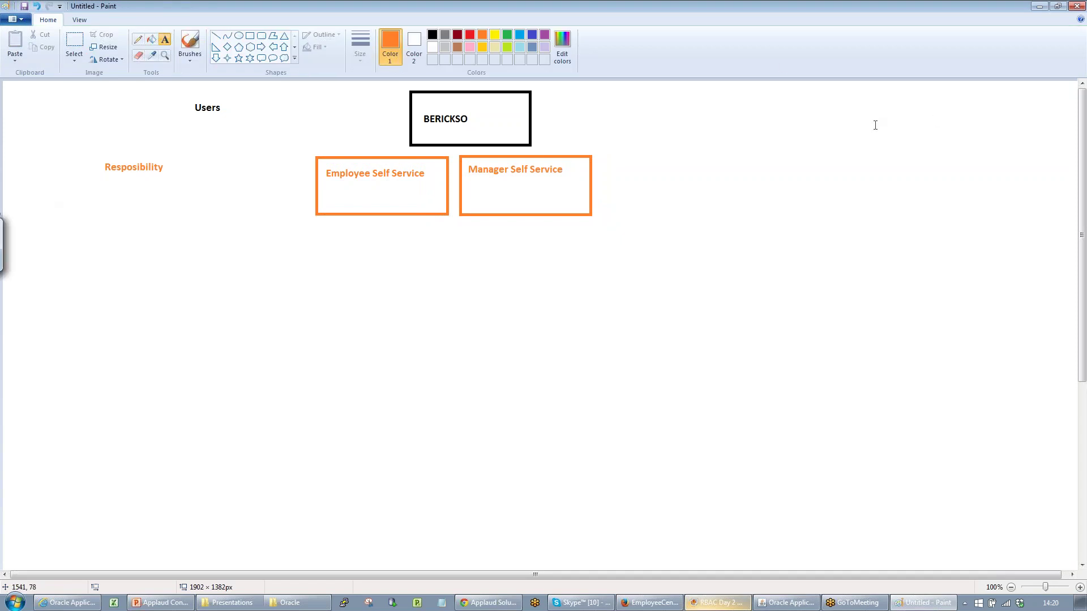
Connect the username box to the Employee Self Service box with a short orange curve about 15 × 23 px
left_click(138, 39)
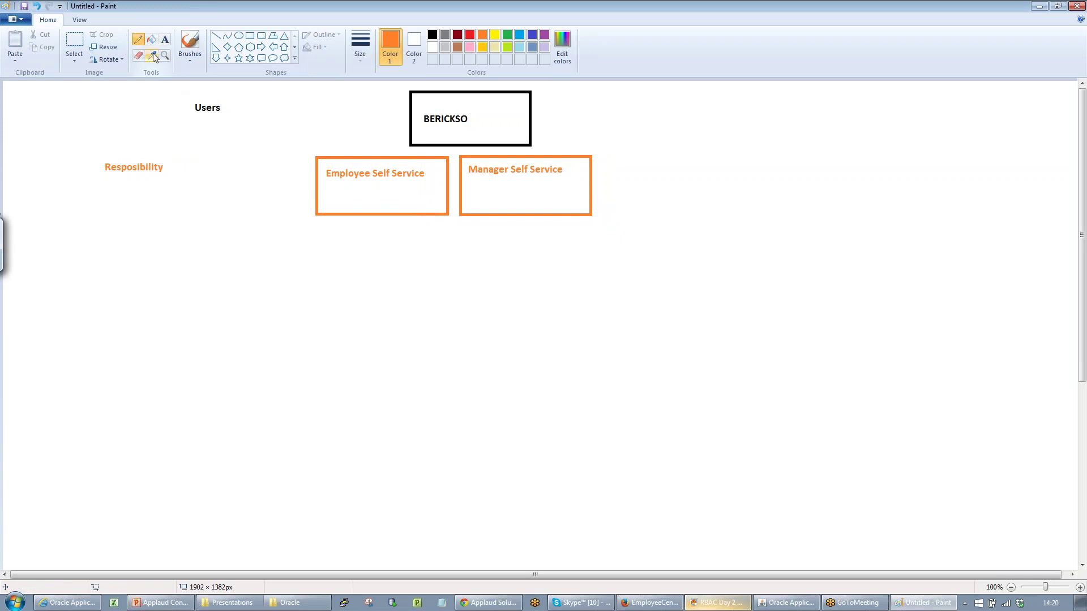
left_click(227, 36)
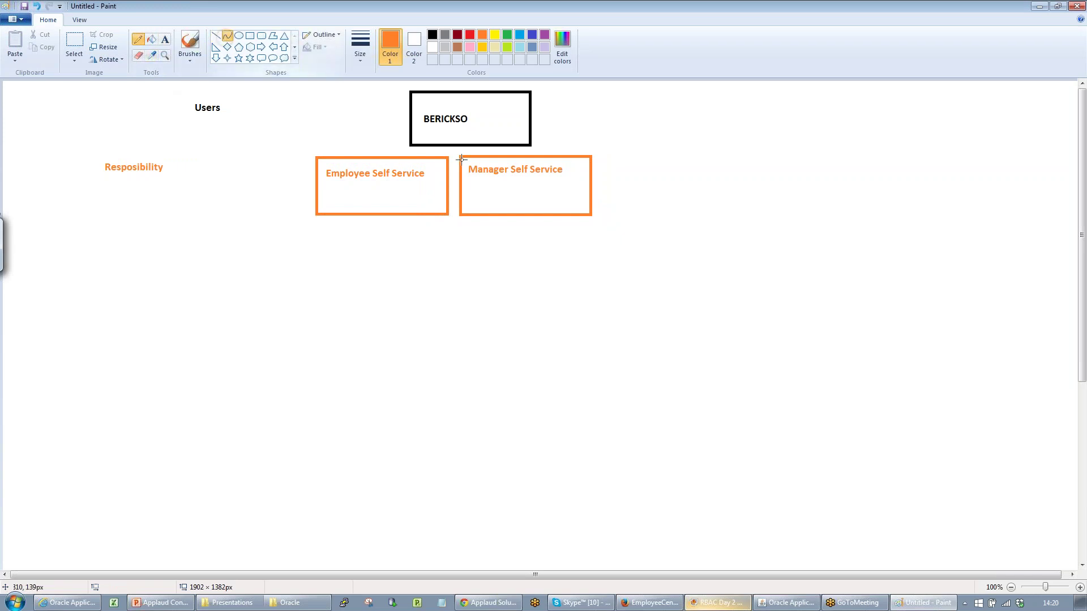
mouse_move(435, 146)
left_mouse_down()
mouse_move(497, 157)
mouse_move(433, 150)
left_mouse_up()
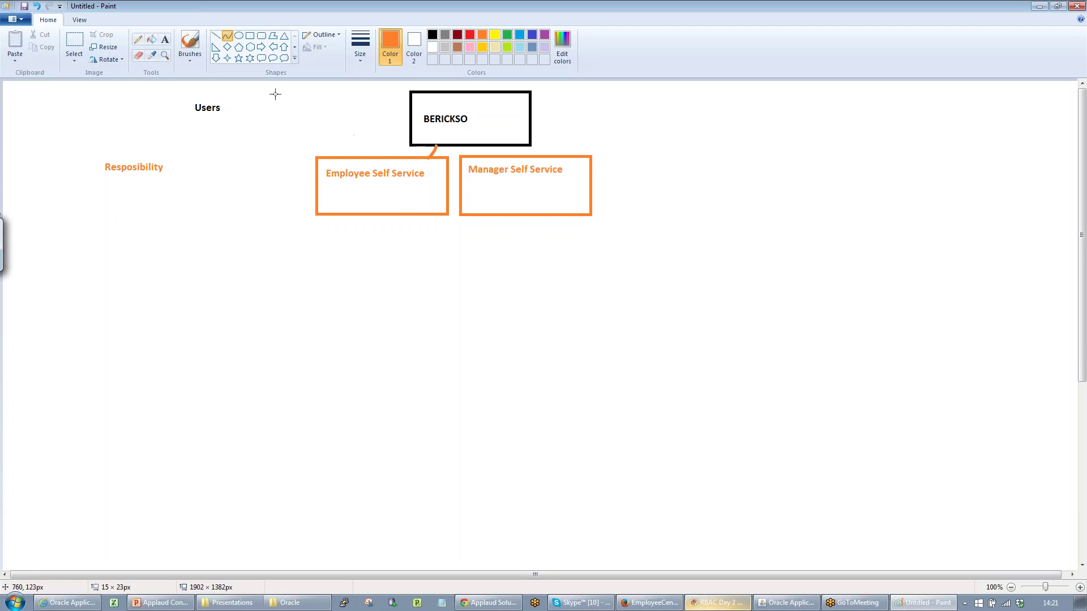
Connect the username box to the Manager Self Service box with an orange pencil stroke at the thickest line size
left_click(137, 41)
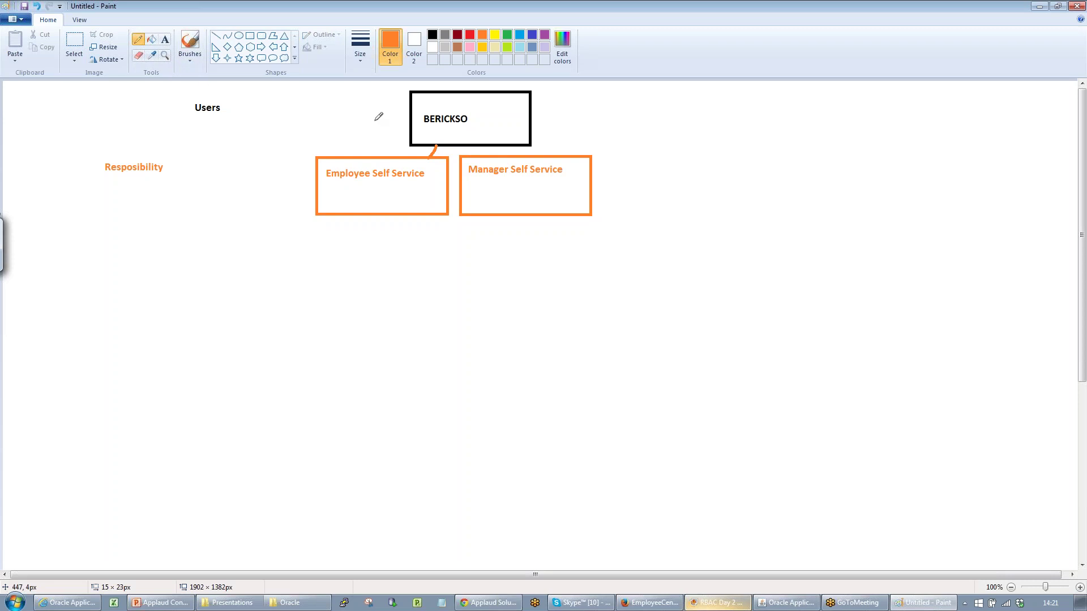
left_click_drag(496, 154, 489, 149)
left_click(361, 54)
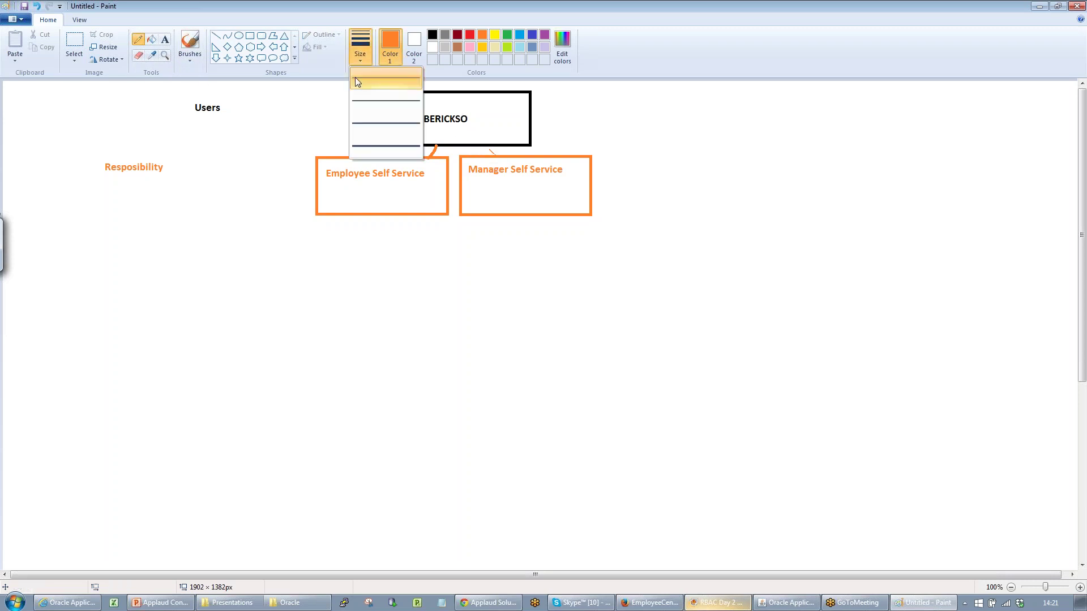
left_click(372, 146)
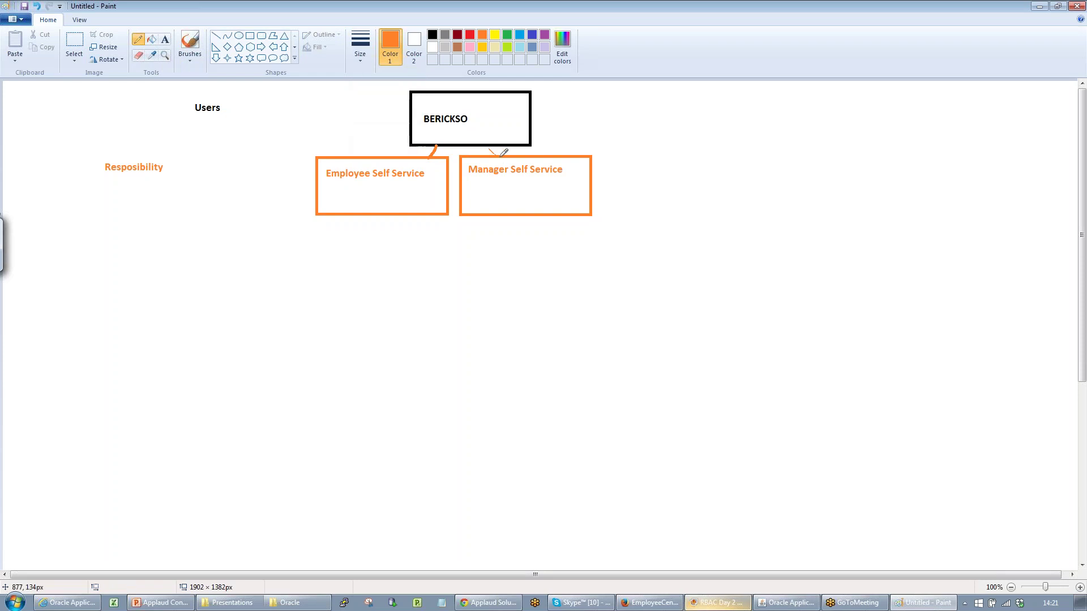
left_click_drag(493, 153, 487, 146)
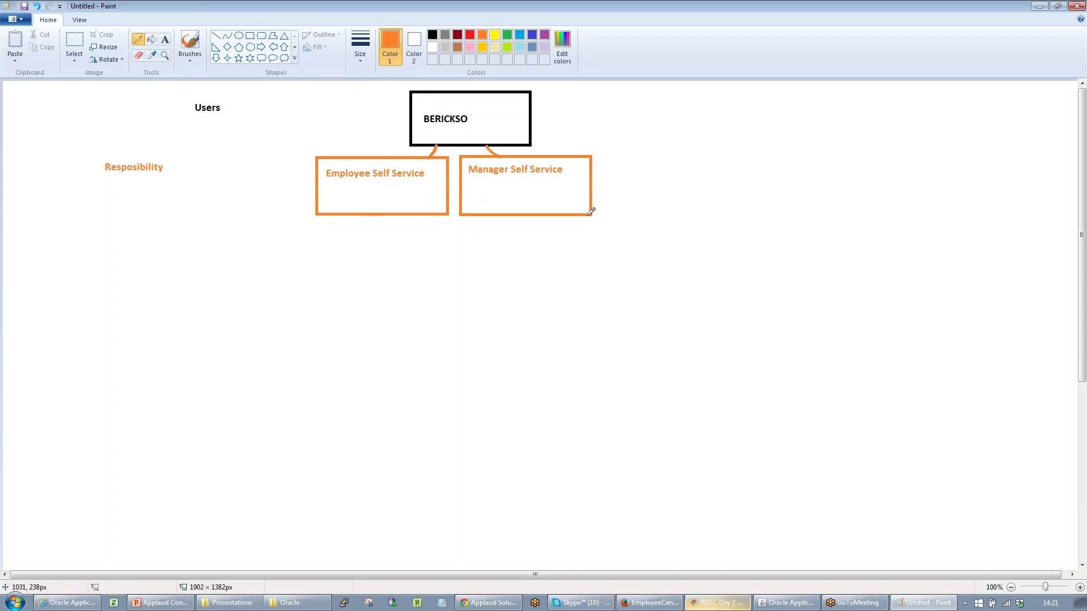
Draw two light blue rounded rectangles about 236 × 96 px, one beneath each orange self-service box
left_click(519, 36)
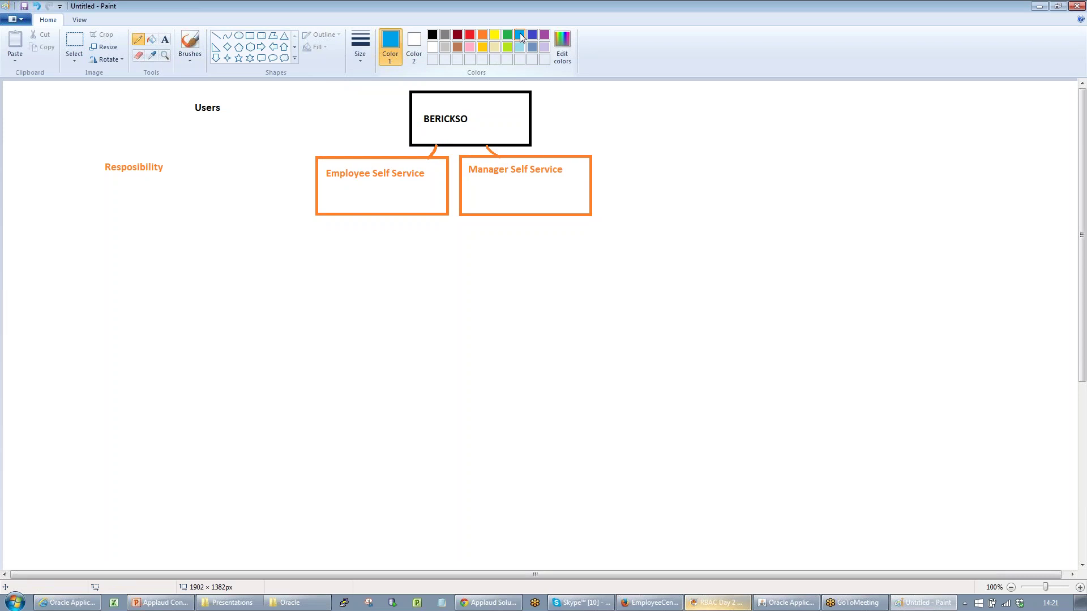
left_click(520, 47)
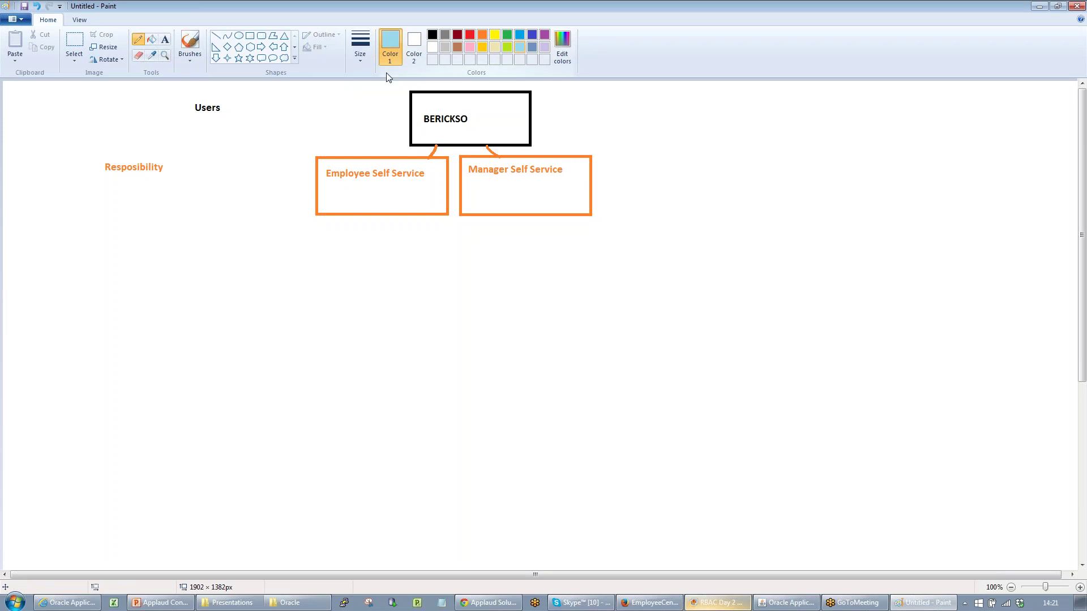
left_click(261, 38)
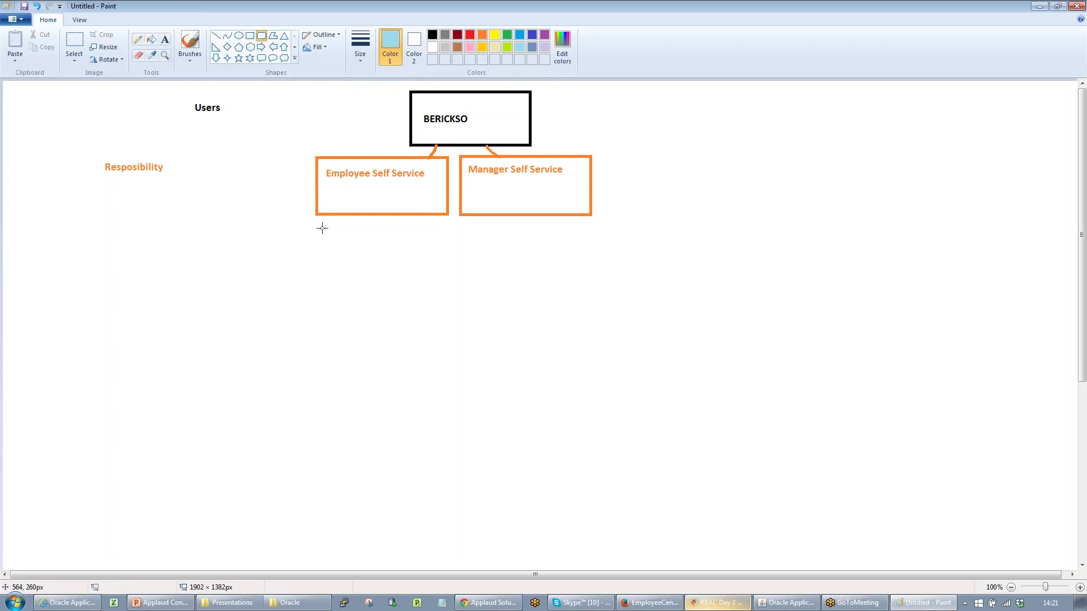
left_click_drag(316, 224, 450, 278)
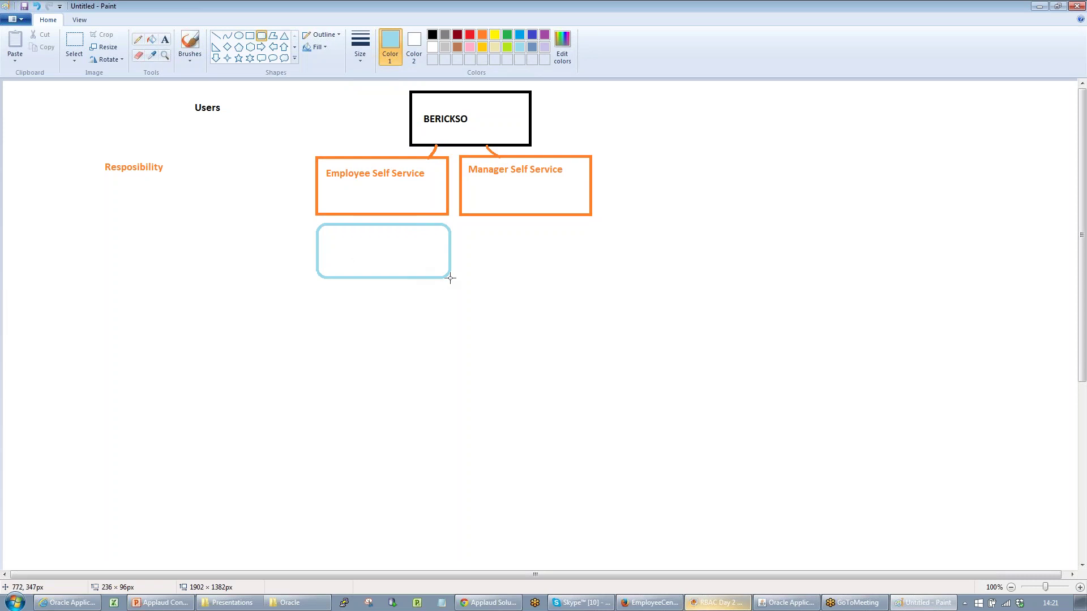
left_click(471, 232)
left_click_drag(462, 224, 595, 278)
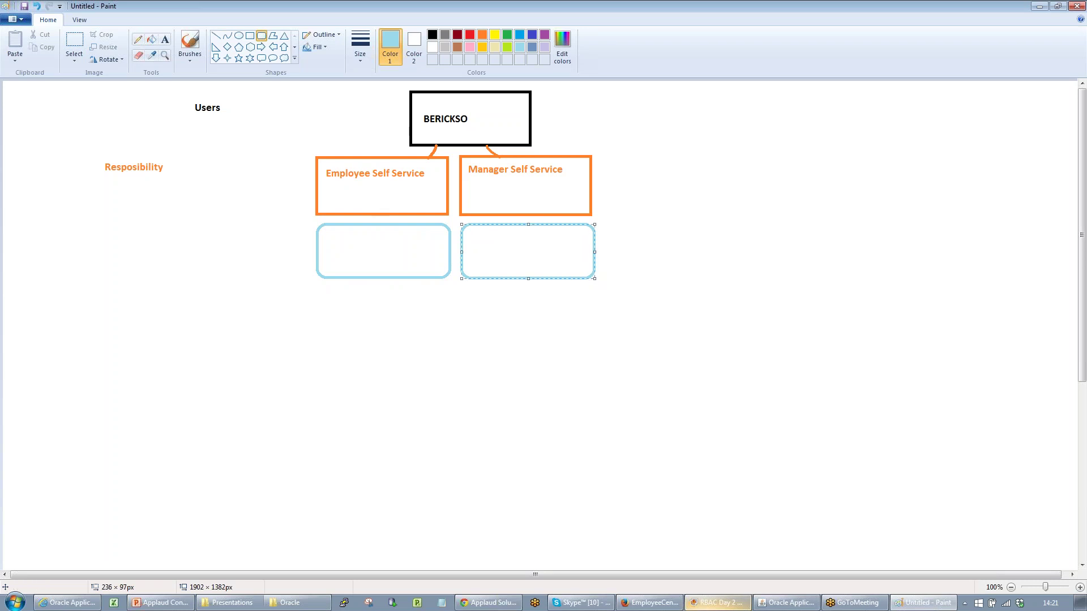
Label the rounded box beneath Employee Self Service "UMX|XXAS_ESS" in a stronger blue than its outline
left_click(165, 41)
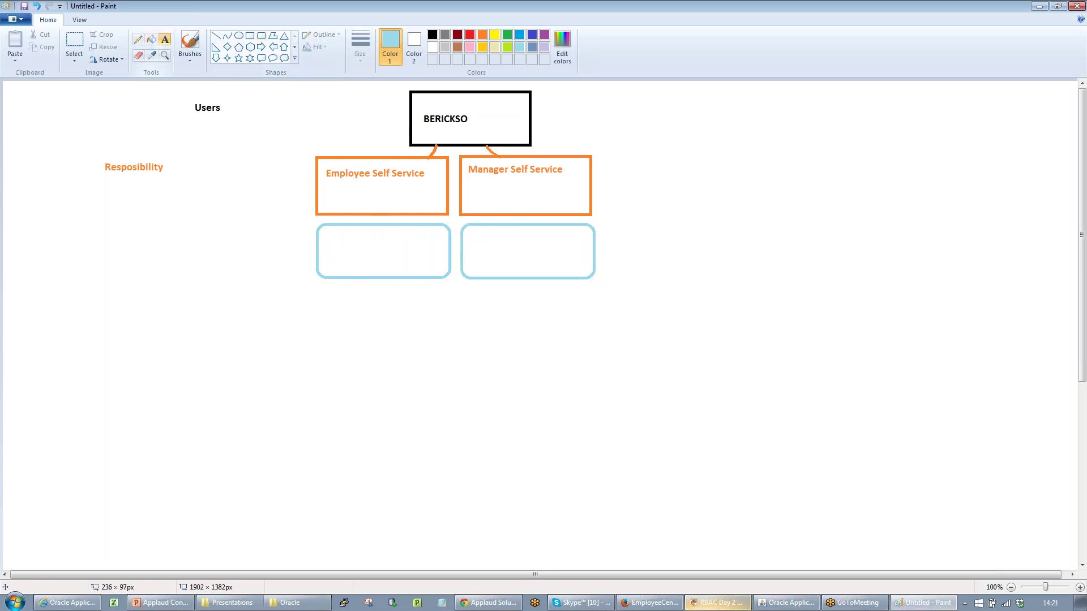
left_click(331, 239)
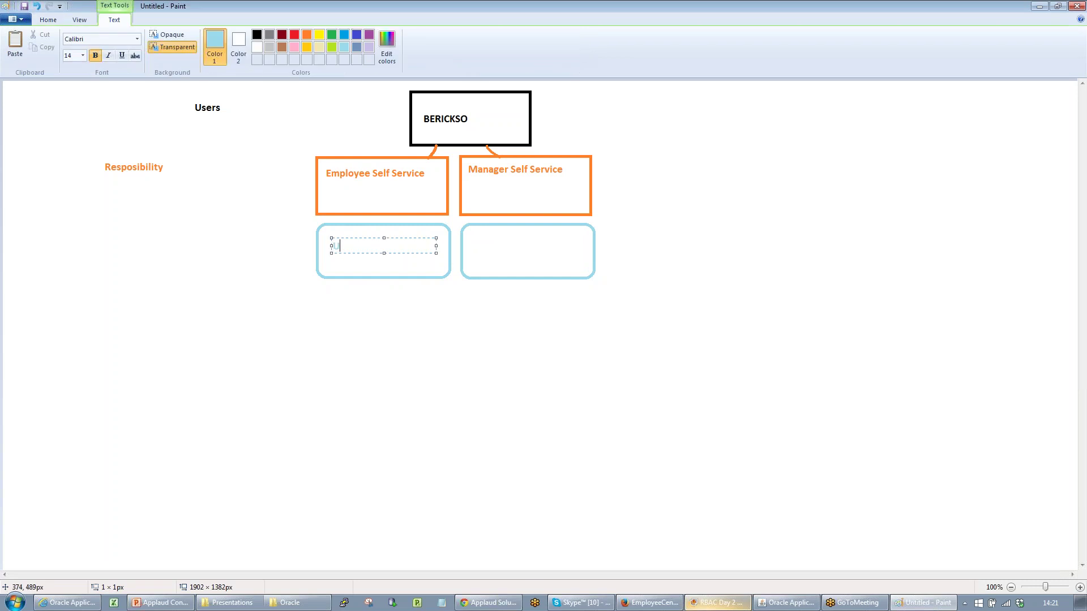
key("BackSpace")
key("BackSpace")
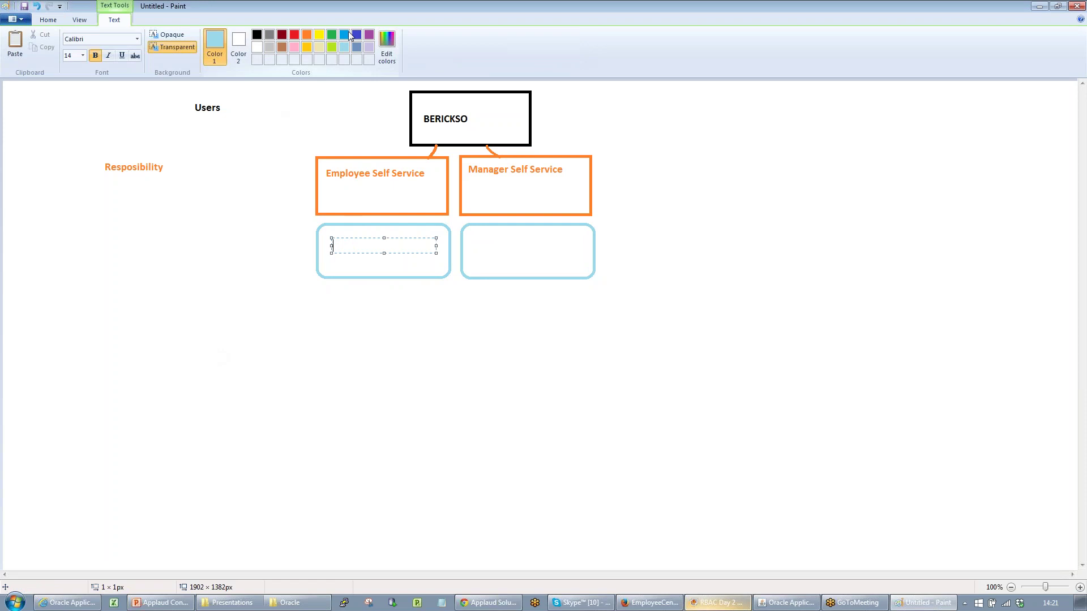
left_click(349, 35)
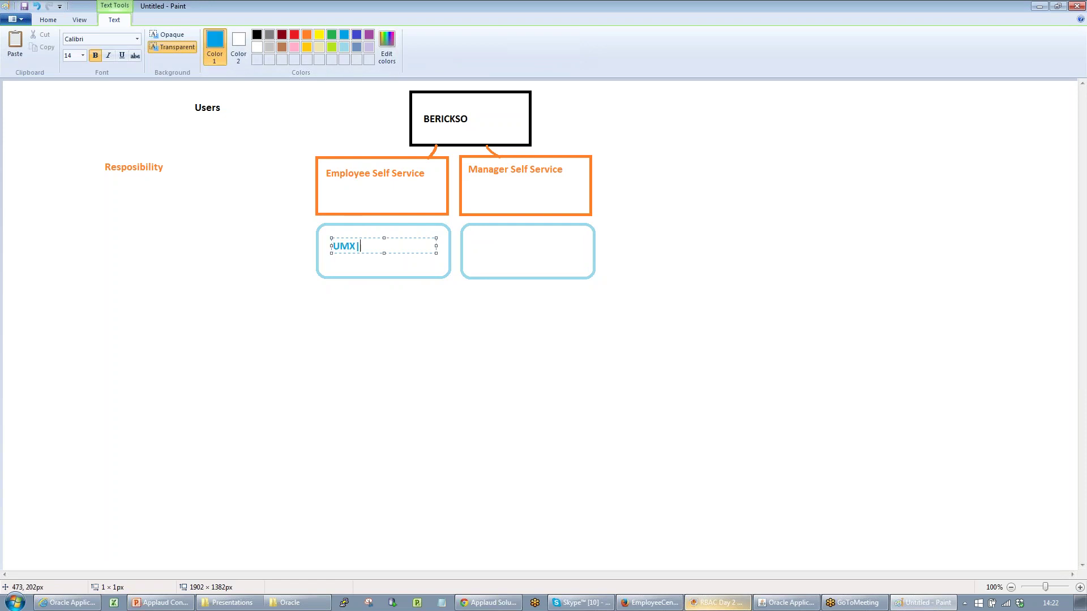
type("MX|XXX")
key("BackSpace")
type("AS_ESS")
left_click(309, 298)
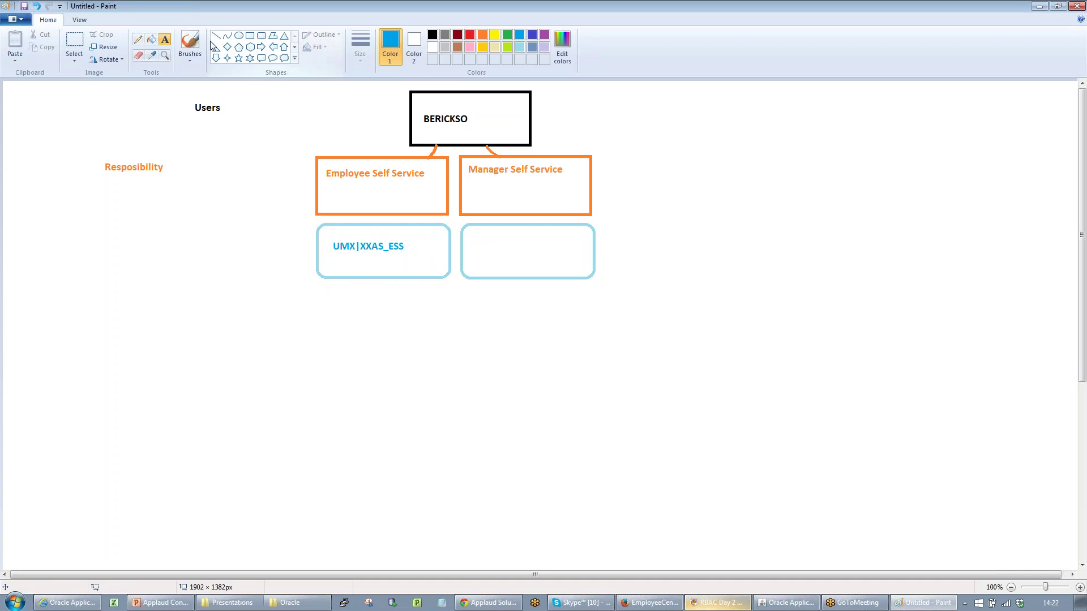
Label the rounded box beneath Manager Self Service "UMX|XXAS_MSS" in the same blue
left_click(470, 244)
type("U")
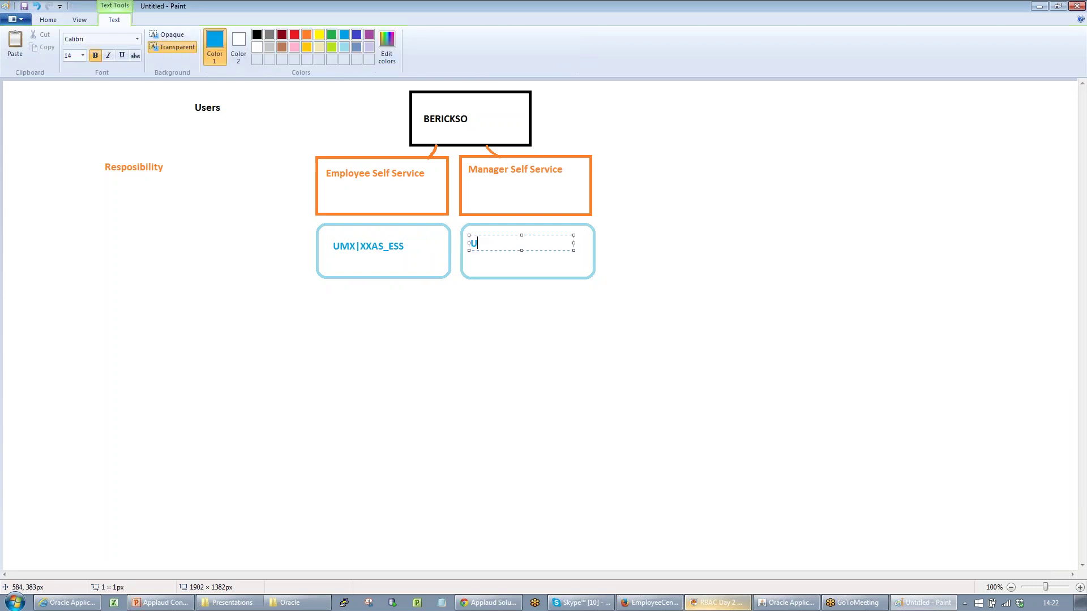
type("MX|XXAS_MSS")
left_click(226, 240)
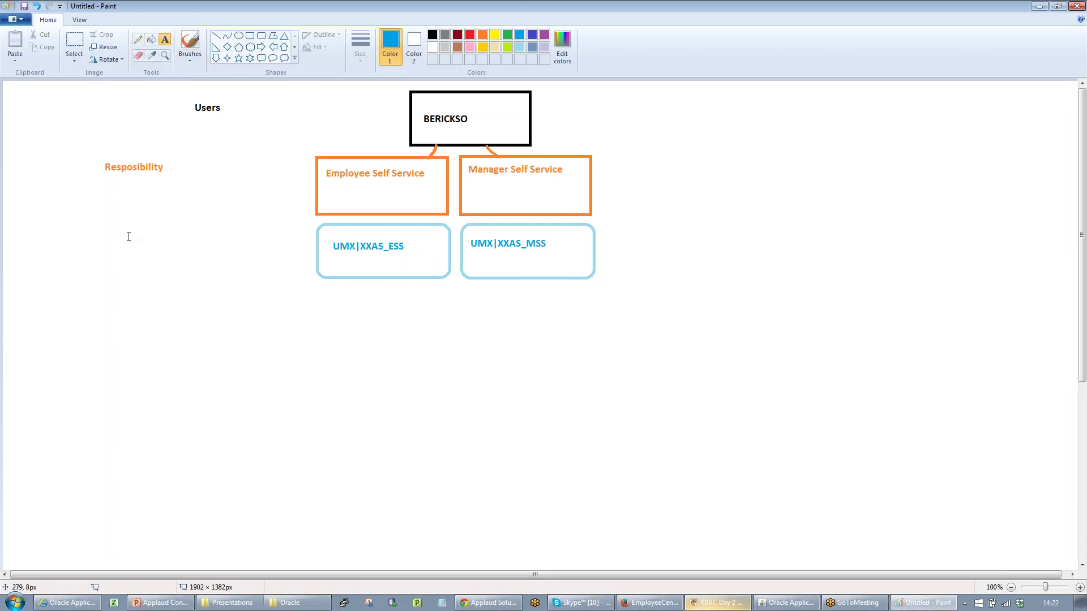
Add a blue row label reading "Roles" beneath the orange row label, level with the two rounded boxes
left_click(107, 232)
type("Ro")
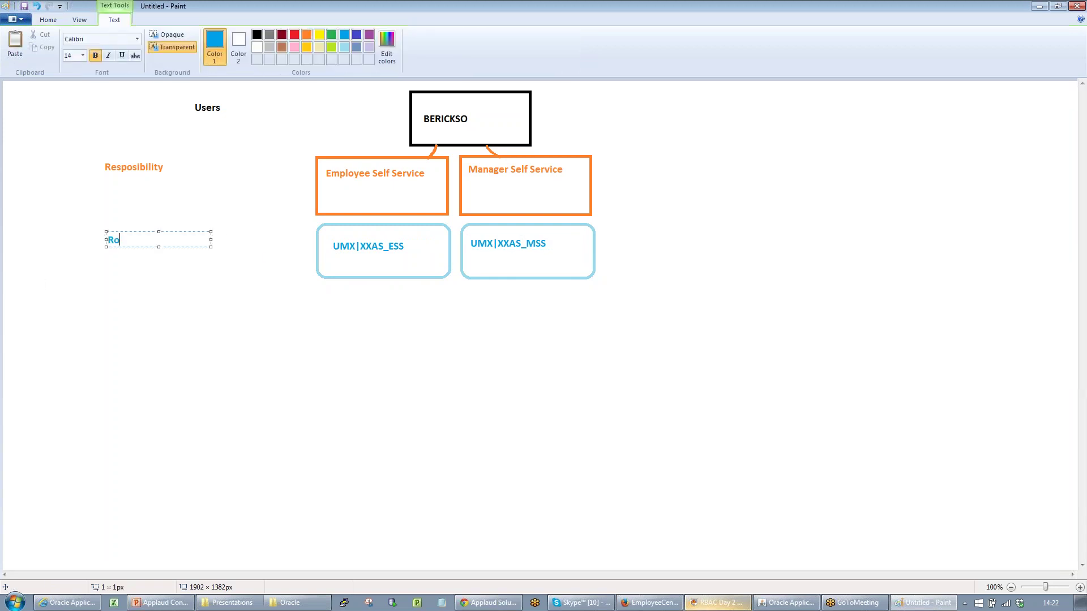
type("les")
left_click(299, 232)
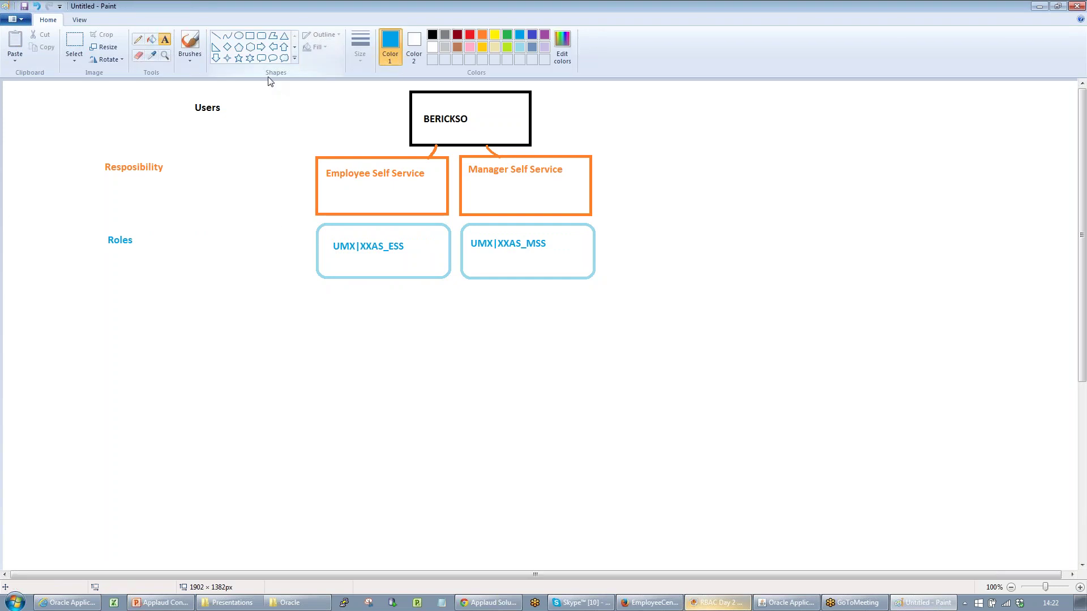
Connect each orange self-service box to the rounded role box beneath it with a short blue pencil stroke
left_click(137, 39)
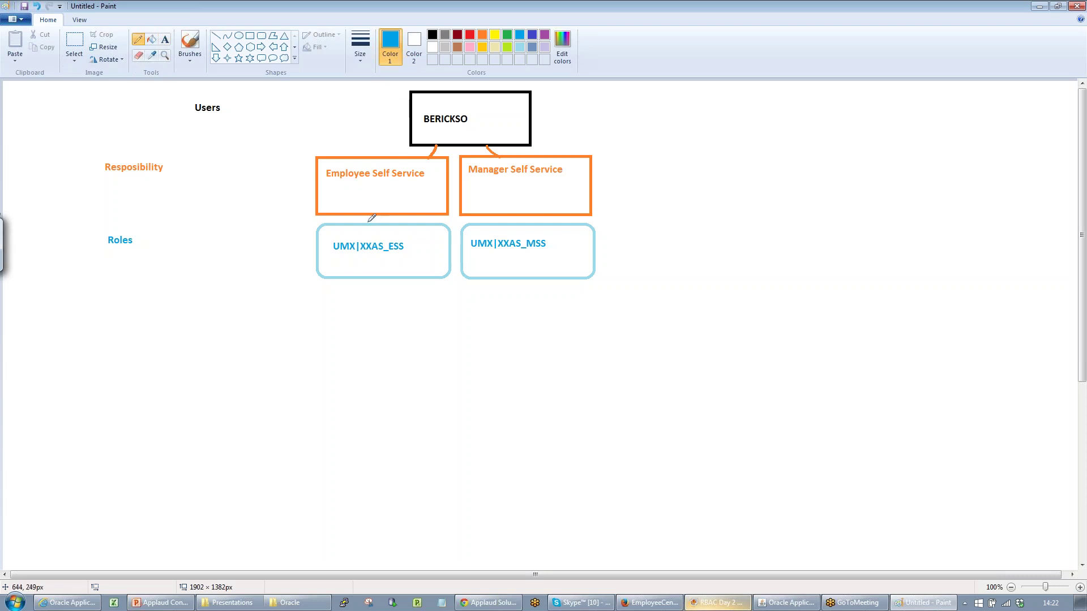
left_click_drag(370, 221, 367, 218)
left_click_drag(540, 224, 540, 217)
Handwrite "Role inheritance" in blue beside the connector strokes, and erase the handwriting
mouse_move(602, 231)
left_mouse_down()
mouse_move(666, 227)
mouse_move(704, 209)
mouse_move(701, 221)
mouse_move(761, 226)
left_mouse_up()
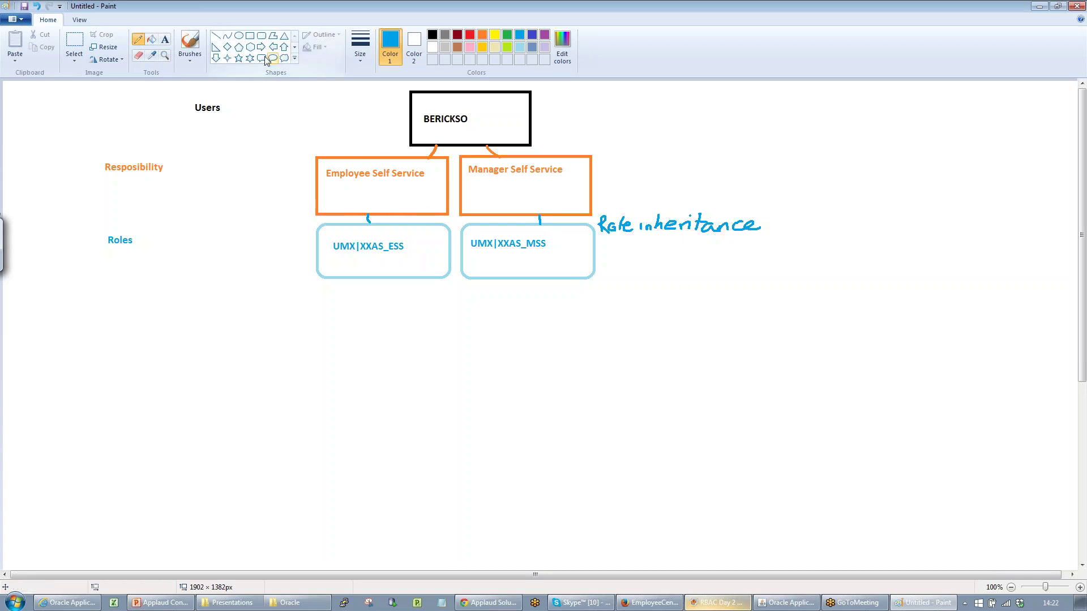
left_click(139, 55)
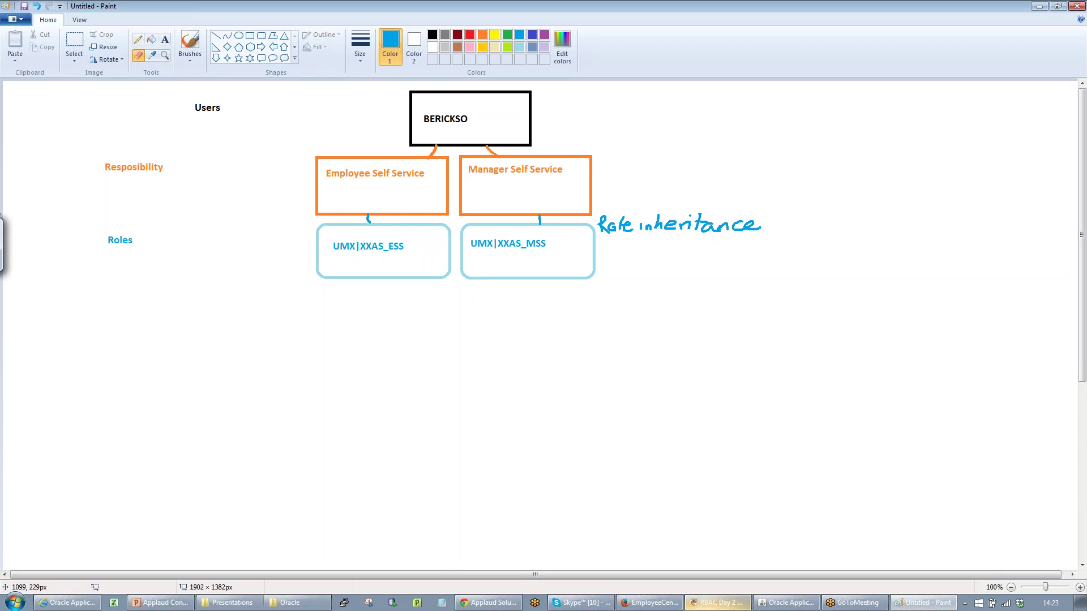
mouse_move(600, 220)
left_mouse_down()
mouse_move(631, 240)
mouse_move(707, 222)
mouse_move(656, 225)
left_mouse_up()
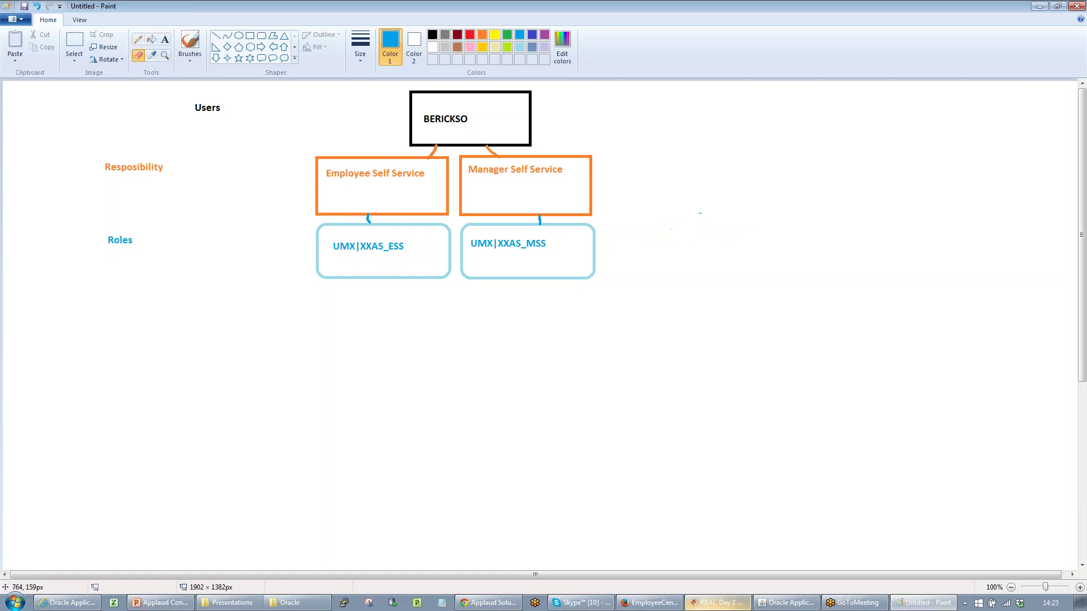
Draw a green rectangle about 207 × 90 px beneath the UMX|XXAS_ESS box and label it "Overview" in green
left_click(250, 35)
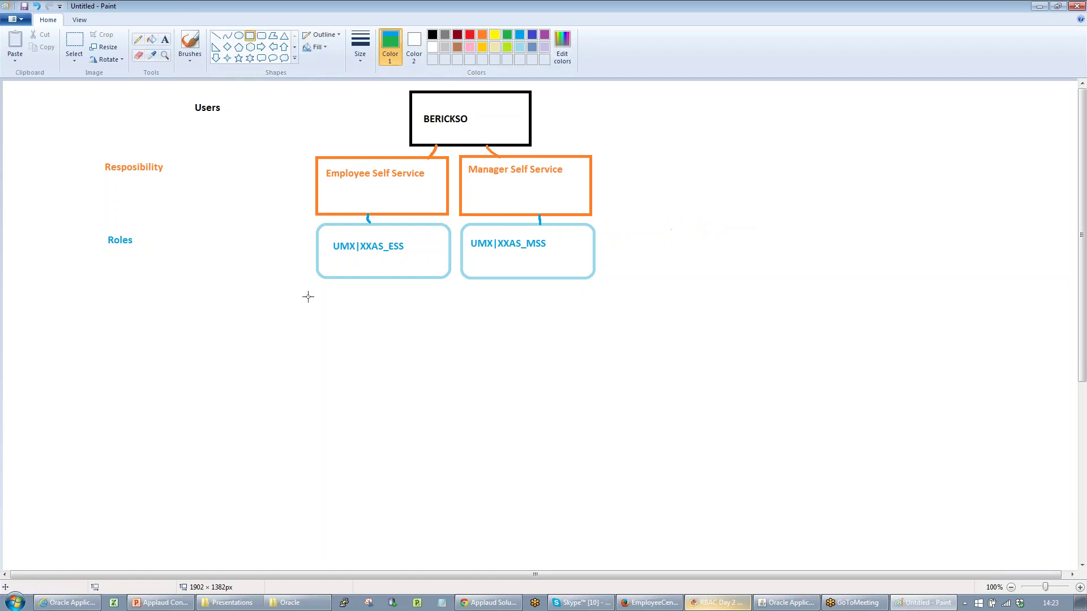
left_click_drag(293, 289, 409, 341)
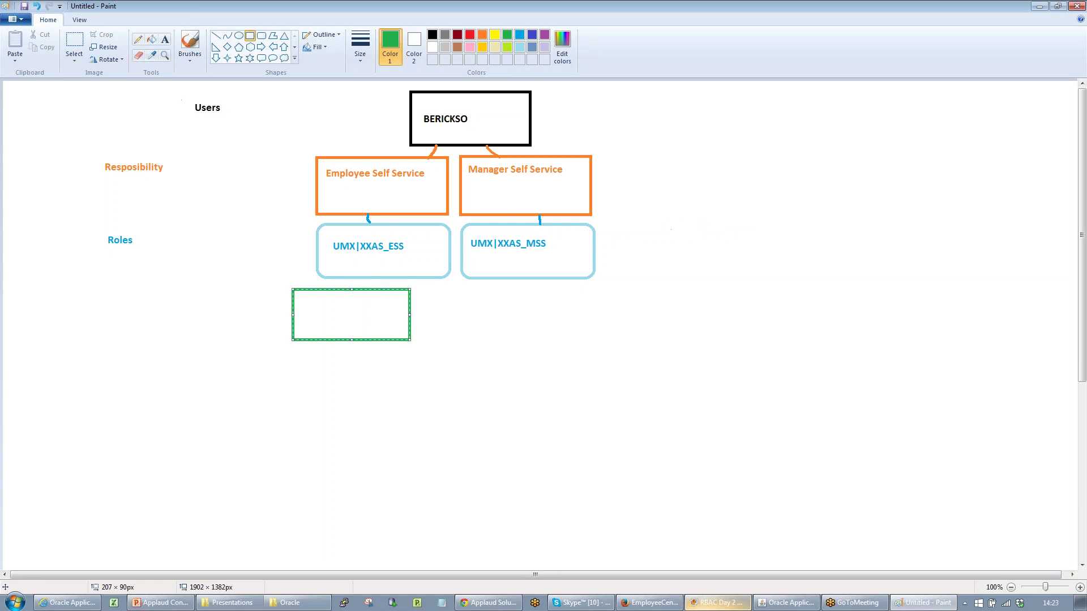
left_click(165, 39)
left_click(308, 312)
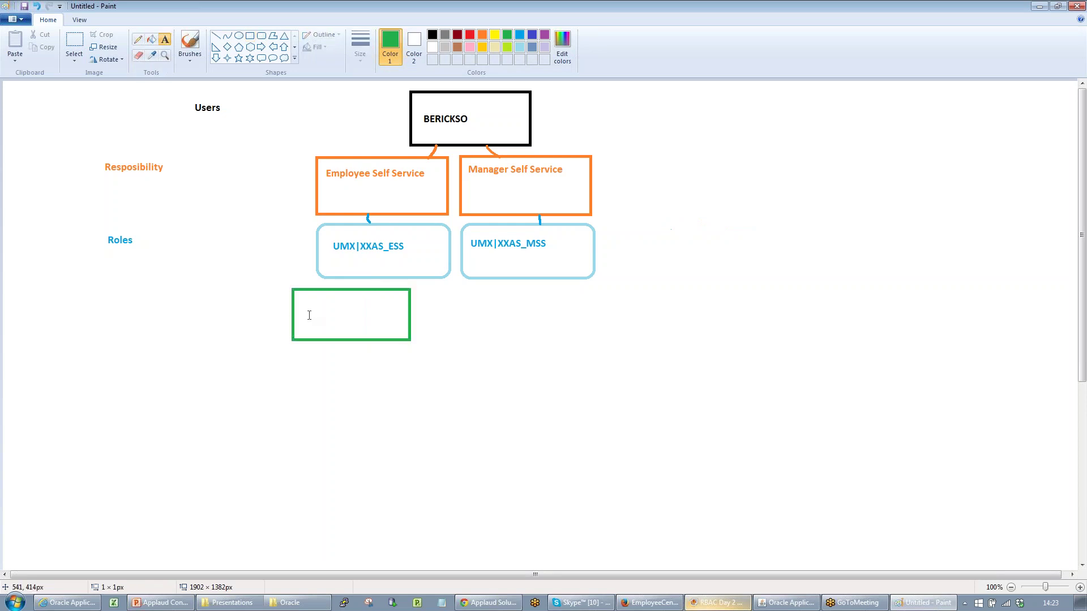
type("Ovew")
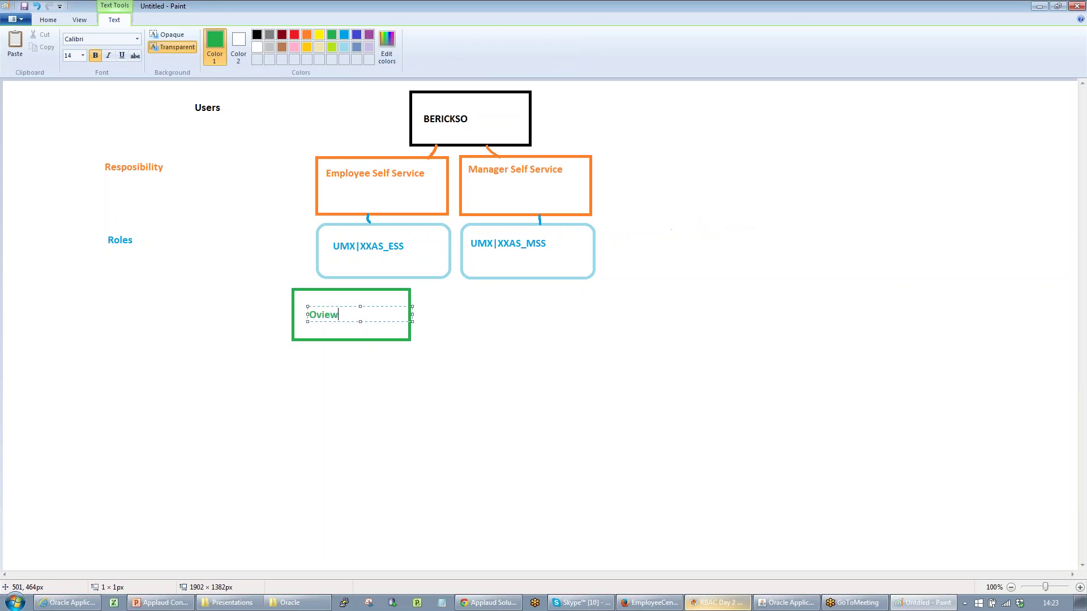
key("BackSpace")
key("BackSpace")
type("erview")
left_click(144, 323)
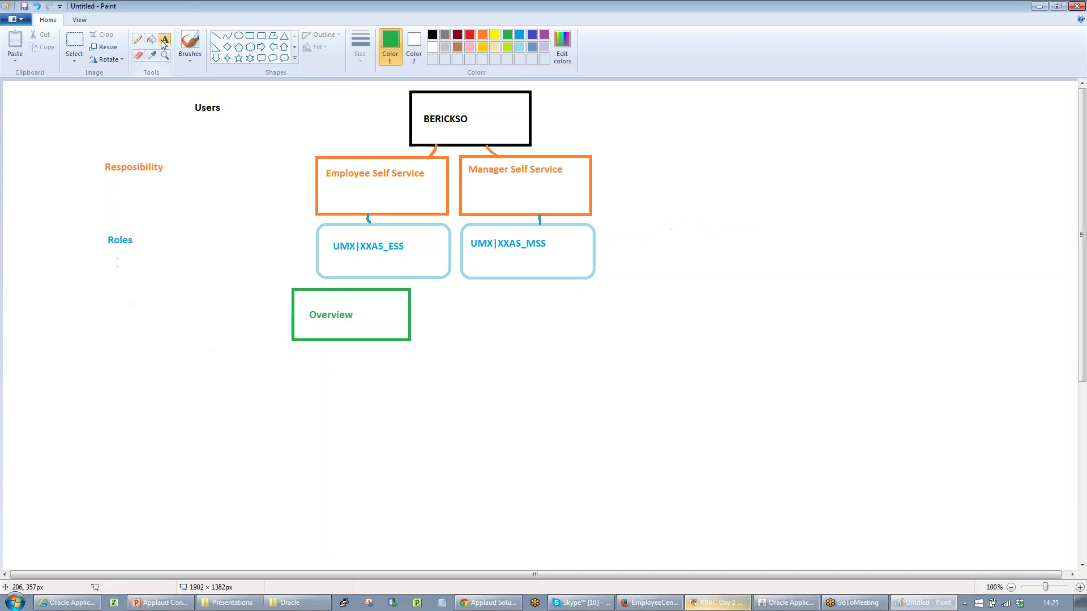
Add a green row label reading "Permission Sets" to the left of the Overview box
left_click(76, 311)
type("Per")
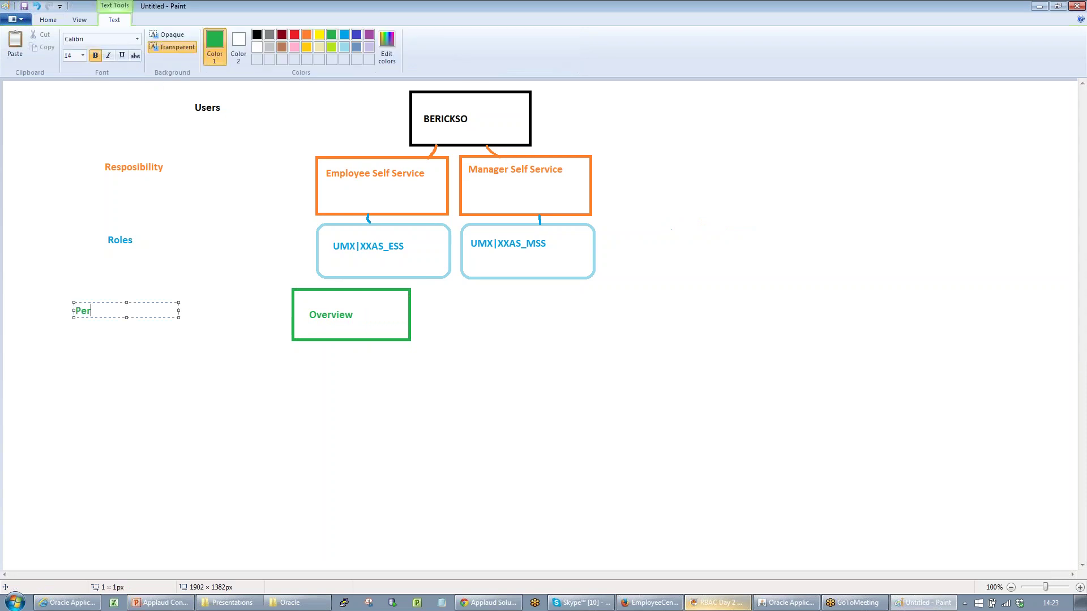
type("mission Sets")
left_click(209, 306)
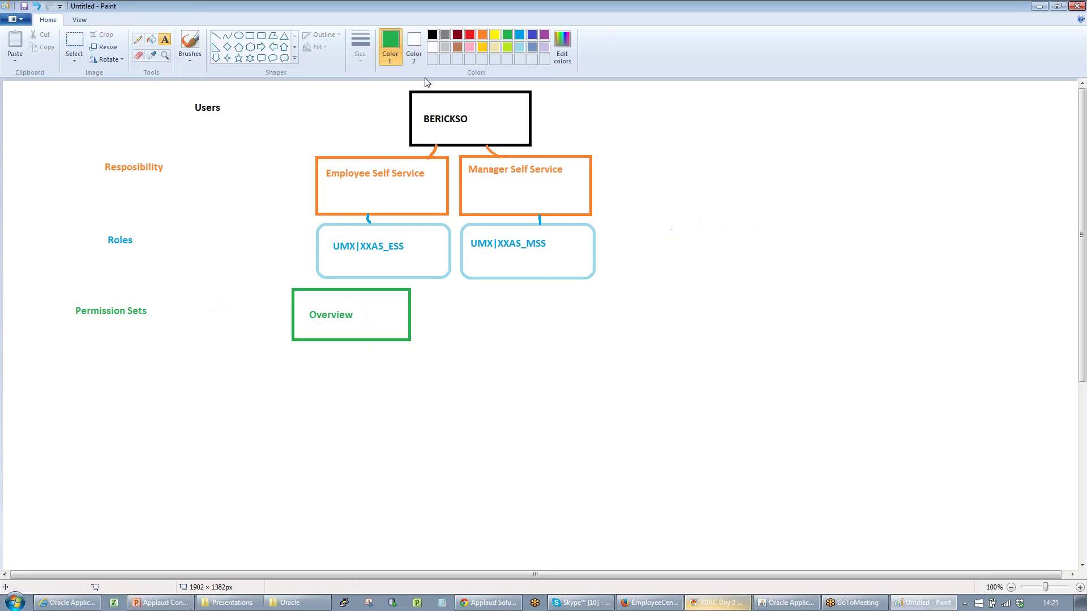
Try three small green rectangles inside the Overview box, and undo all three
left_click(249, 38)
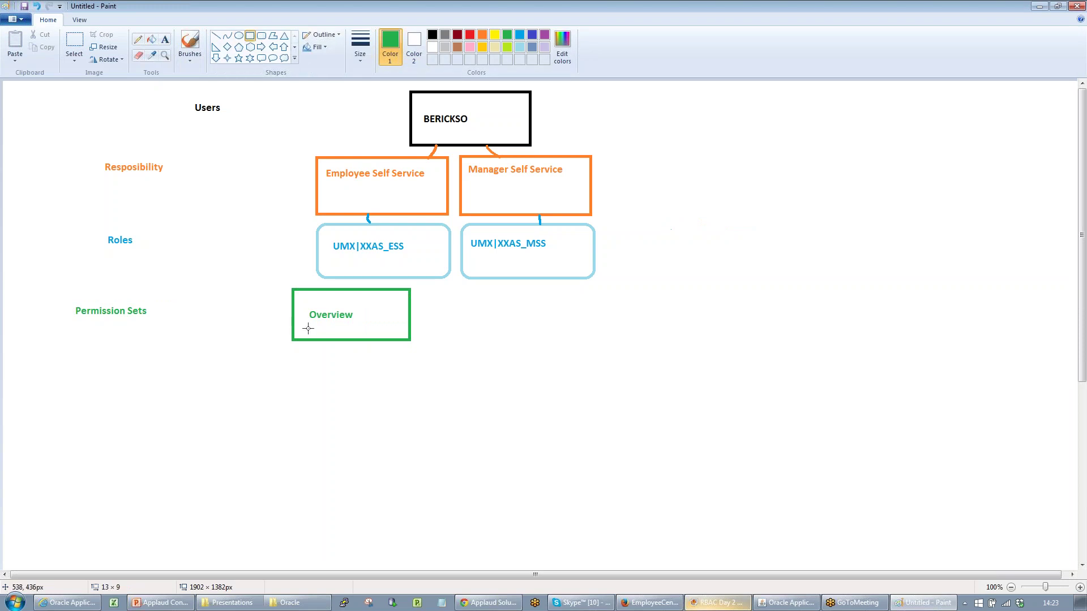
left_click_drag(300, 324, 321, 332)
left_click(329, 326)
mouse_move(355, 333)
left_mouse_down()
mouse_move(328, 324)
mouse_move(399, 334)
left_mouse_up()
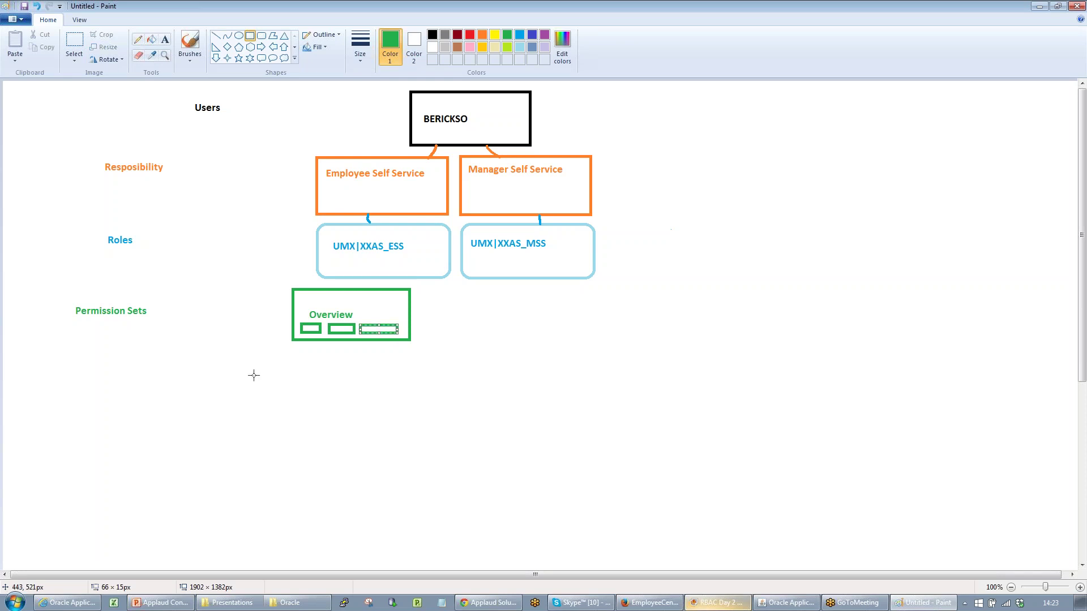
key("ctrl+z")
key("ctrl+z")
key("ctrl+z")
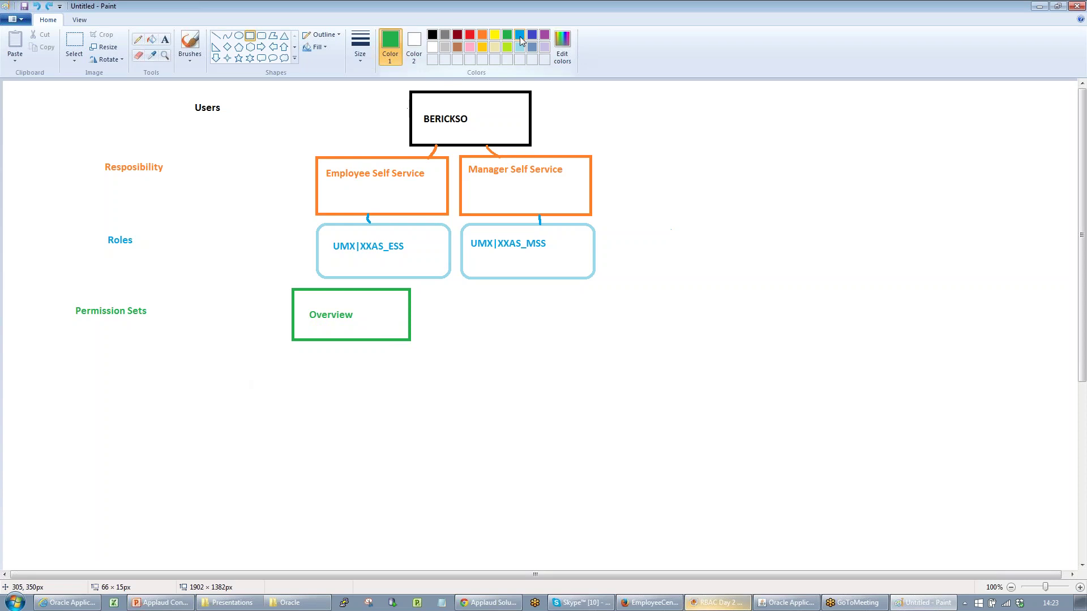
Draw three small purple rectangles side by side inside the green box, beneath its "Overview" text
left_click(545, 35)
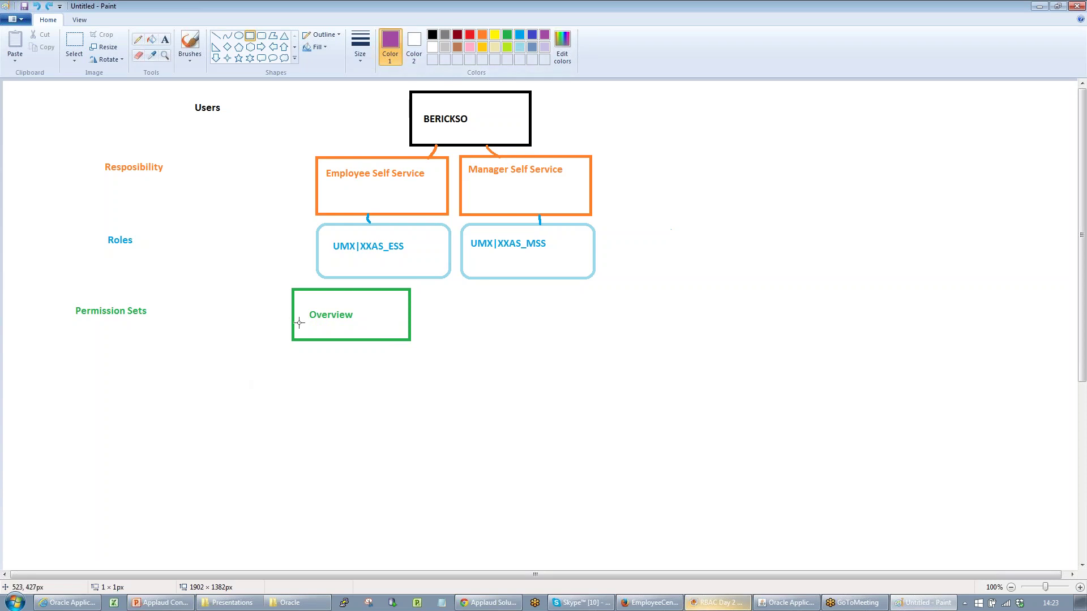
left_click_drag(299, 324, 334, 323)
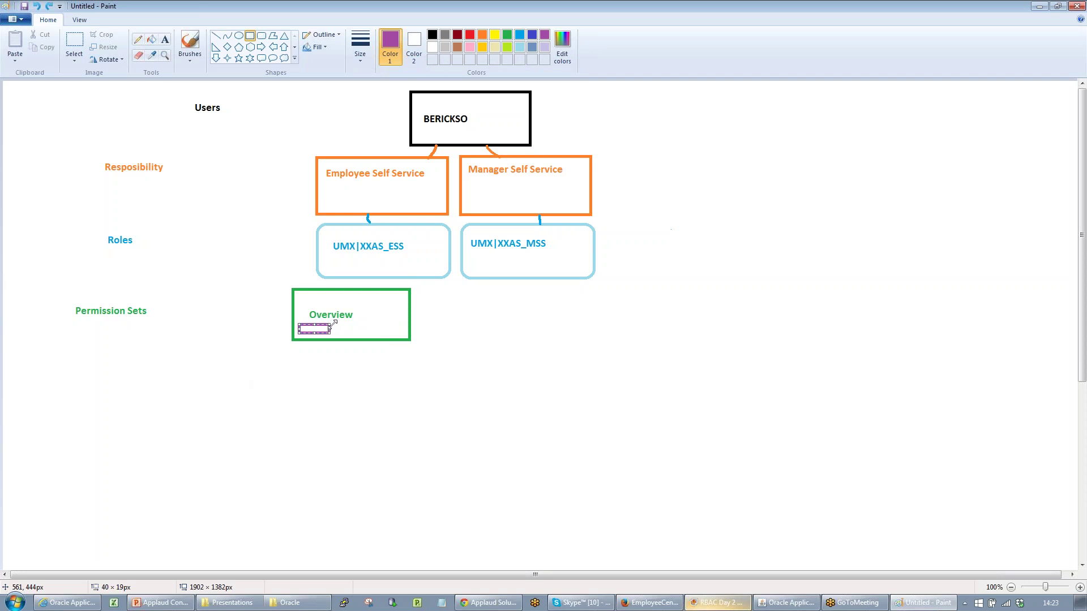
left_click(272, 280)
mouse_move(336, 325)
left_mouse_down()
mouse_move(369, 332)
mouse_move(351, 324)
left_mouse_up()
left_click(230, 159)
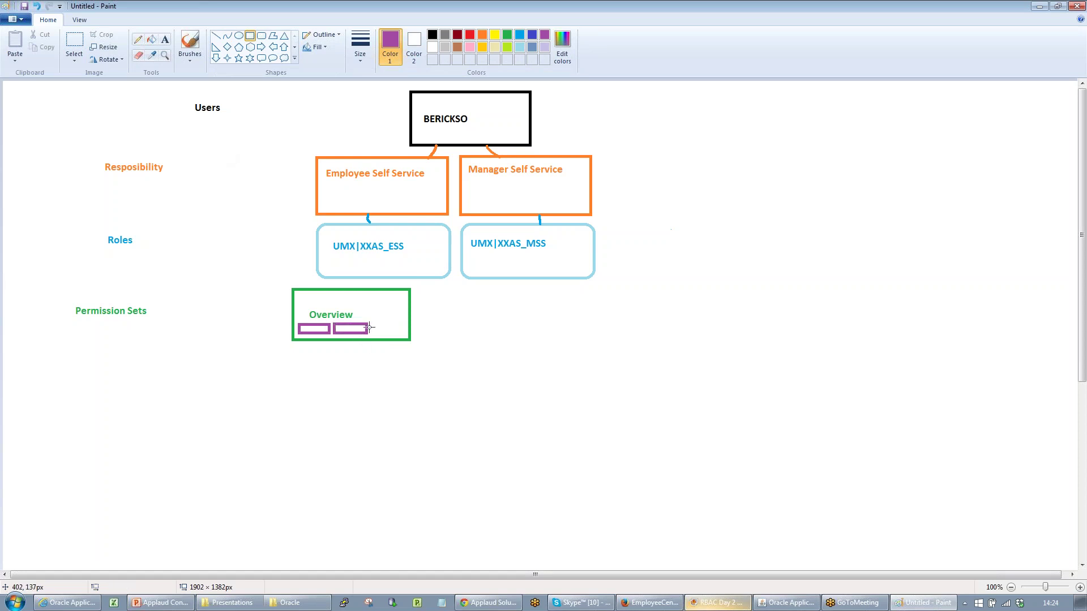
left_click_drag(371, 324, 398, 335)
Add a purple label reading "Permissions" just beneath the "Permission Sets" row label
left_click(164, 39)
left_click(114, 315)
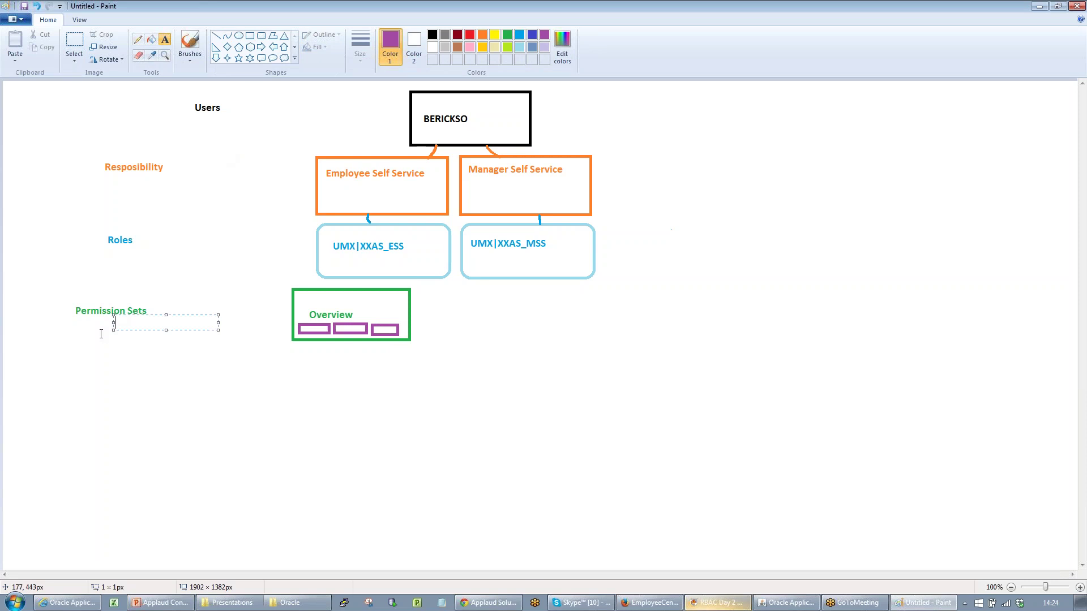
type("Permissions")
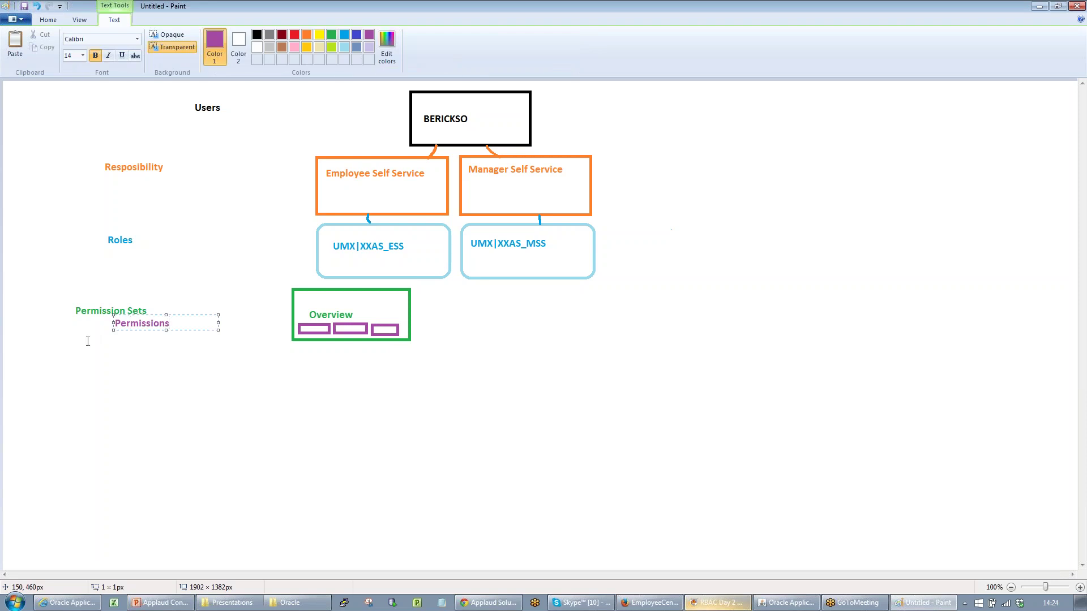
left_click(128, 368)
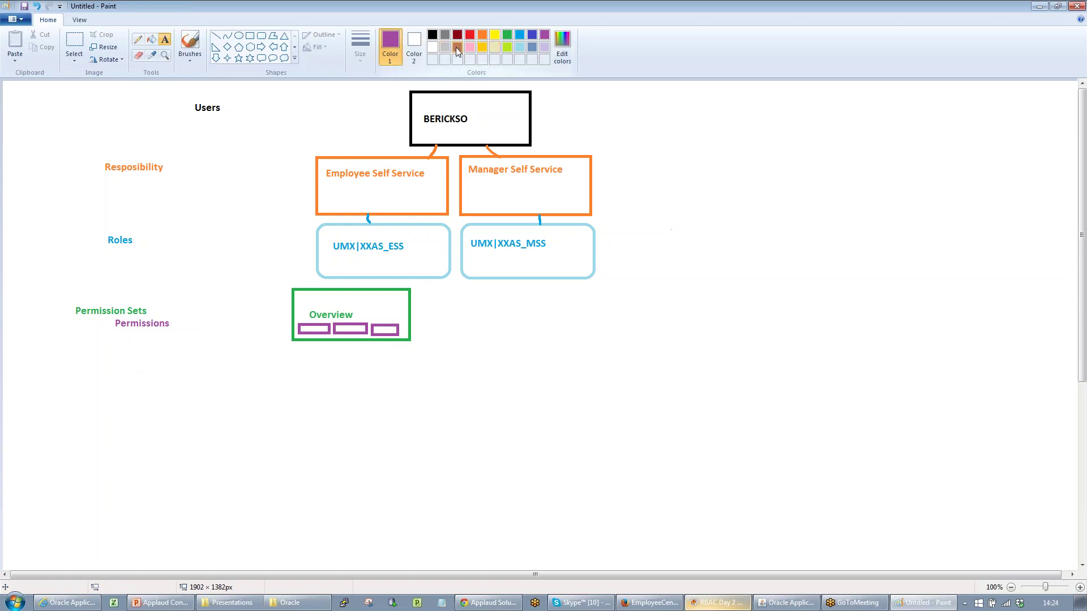
Draw a brown rectangle below the Overview box, offset to its left
left_click(469, 47)
left_click(457, 48)
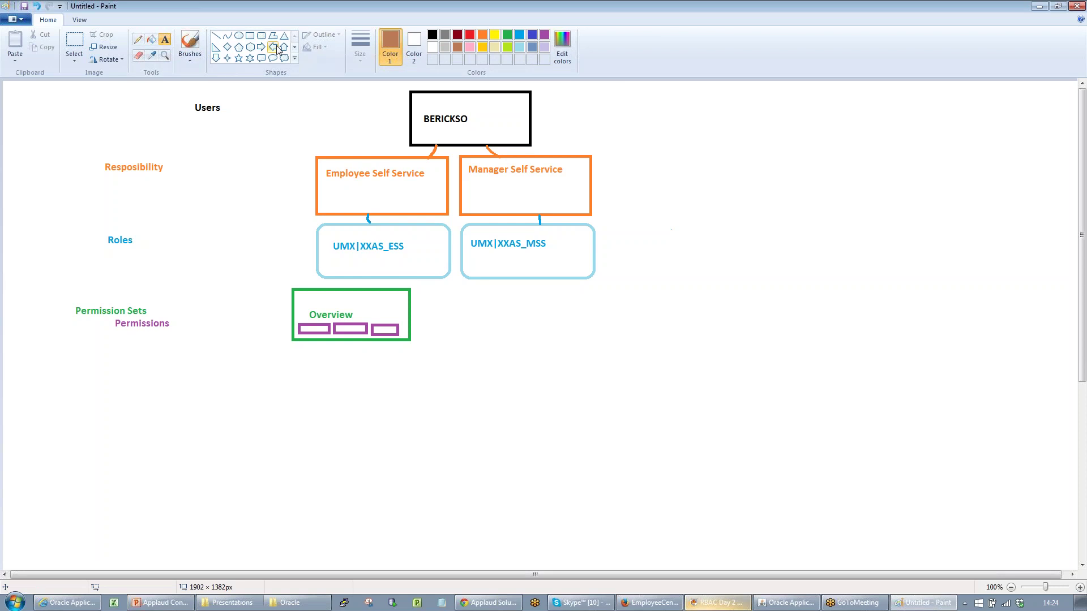
left_click(249, 36)
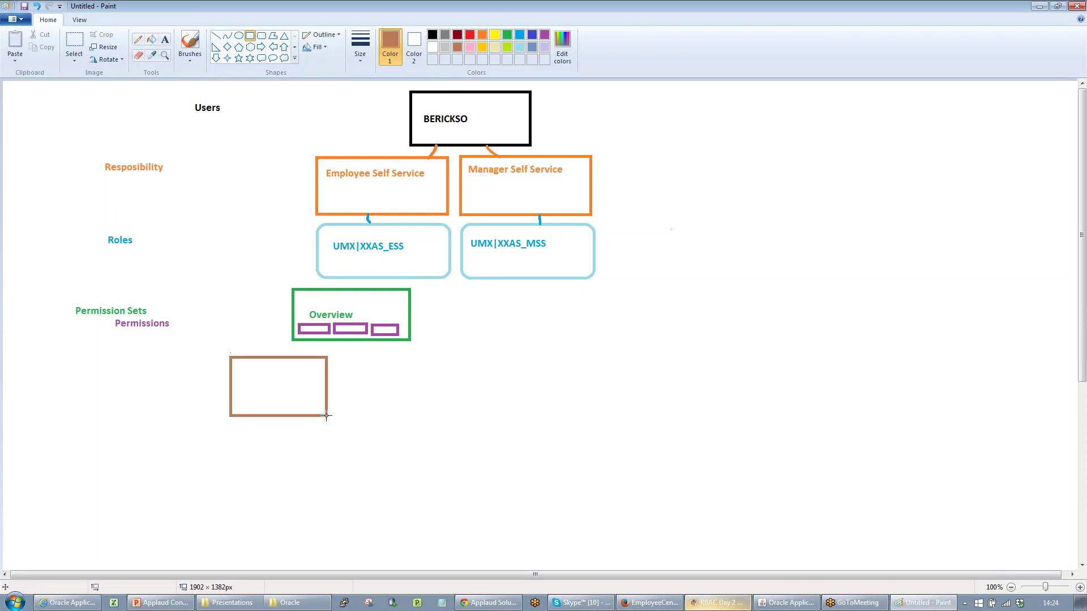
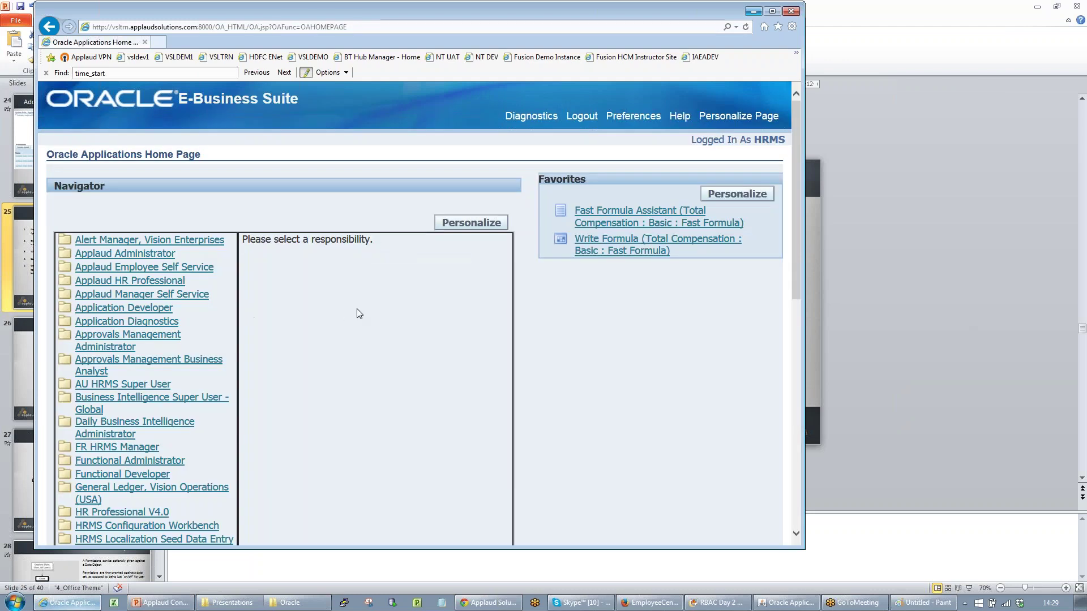
In Oracle E-Business Suite, open the Roles & Role Inheritance page of the User Management responsibility
scroll(357, 314, "down", 10)
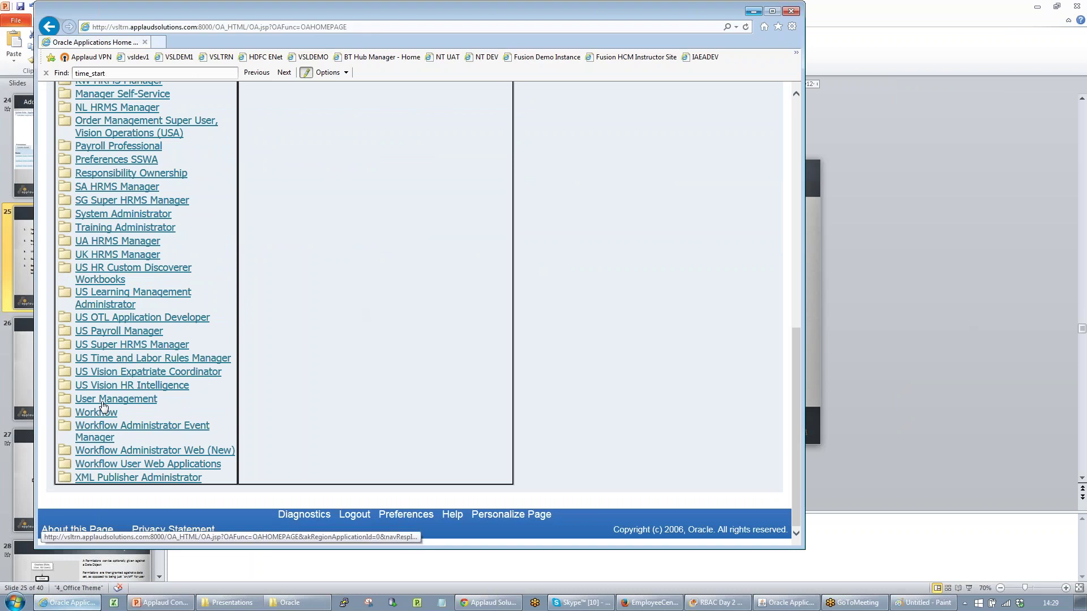
left_click(100, 411)
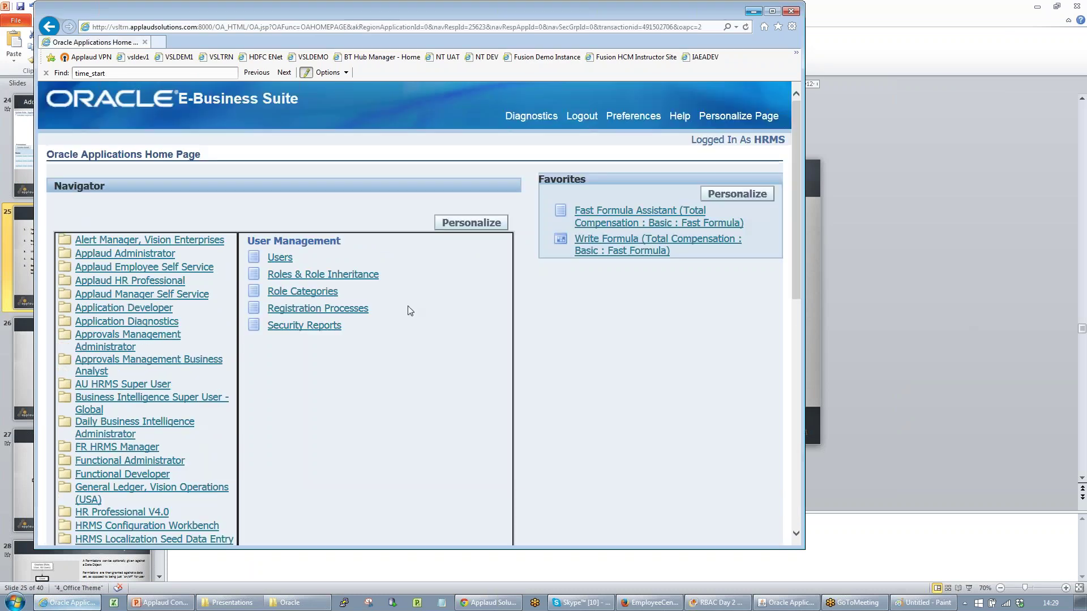
left_click(346, 277)
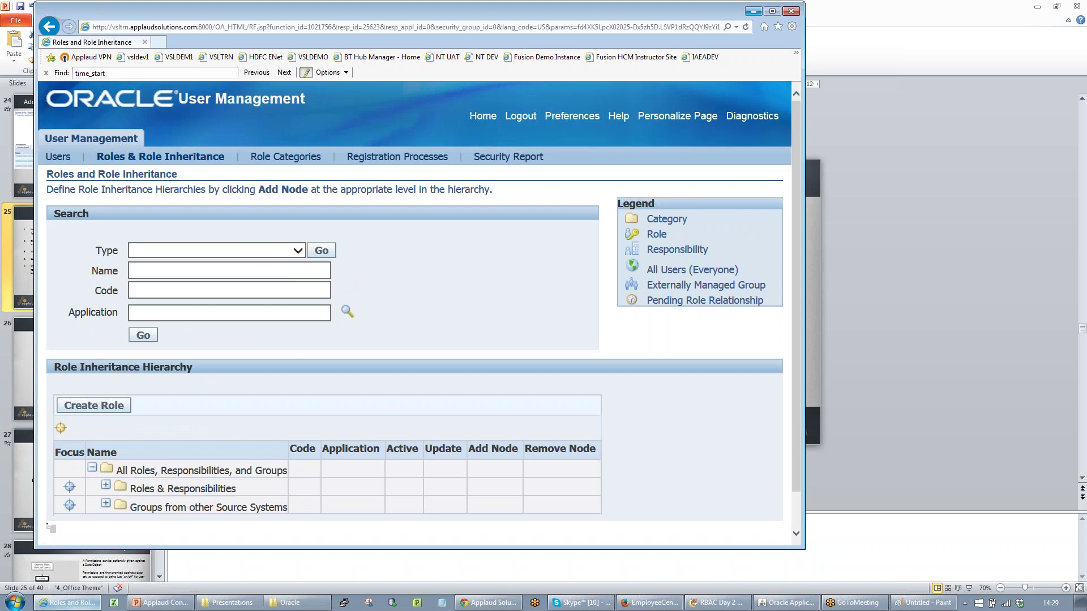
Search the roles for code UMX|XXAS_ESS and open the Applaud Employee Self Service Role for updating
left_click(281, 285)
type("U")
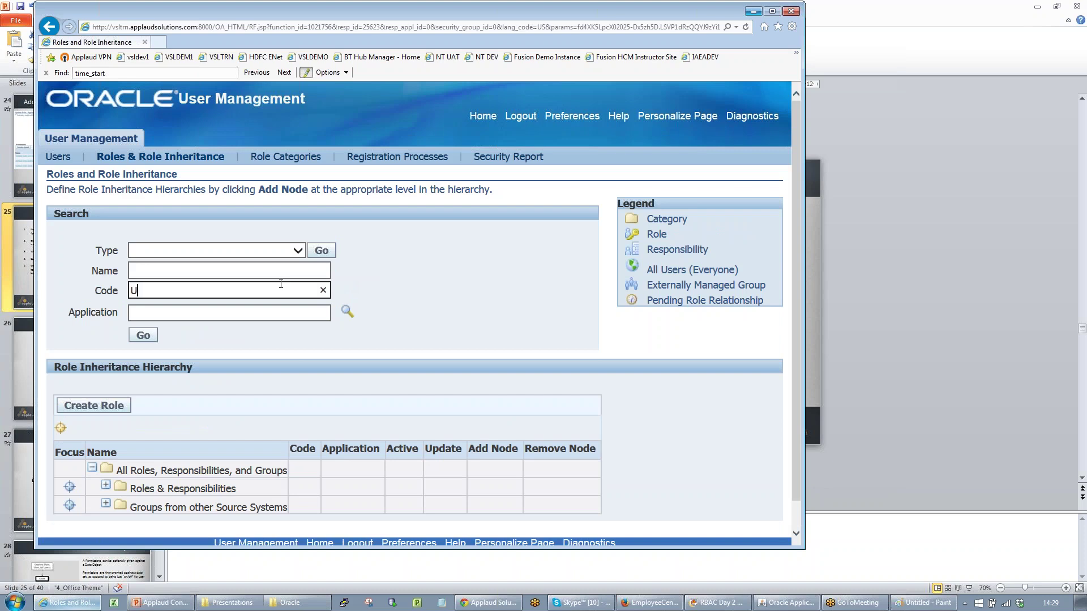
type("MX|XXAS_ESS")
left_click_drag(300, 14, 350, 87)
key("Return")
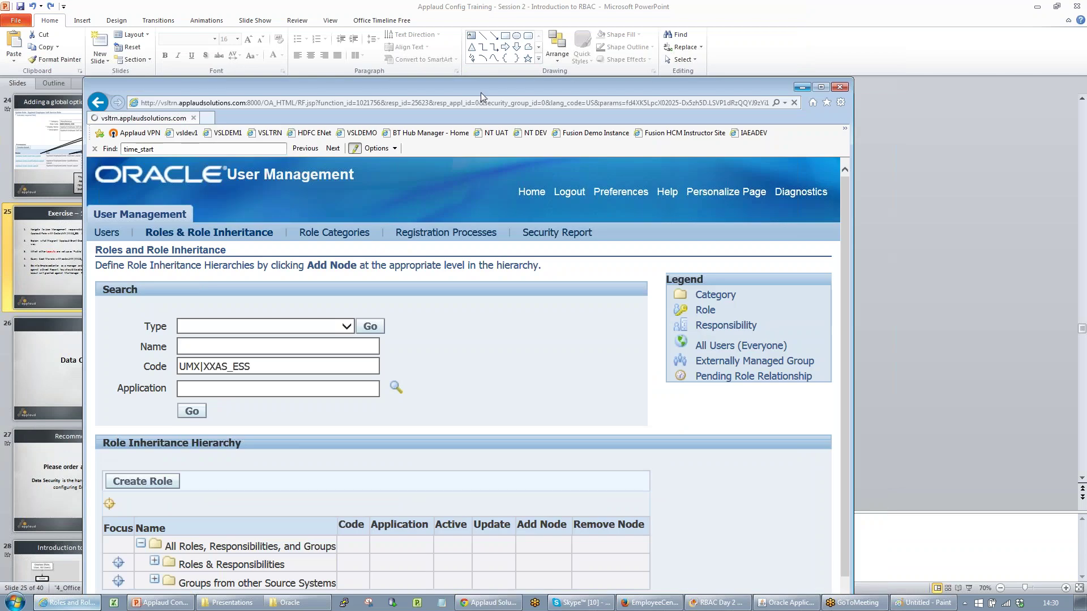
left_click_drag(481, 90, 464, 46)
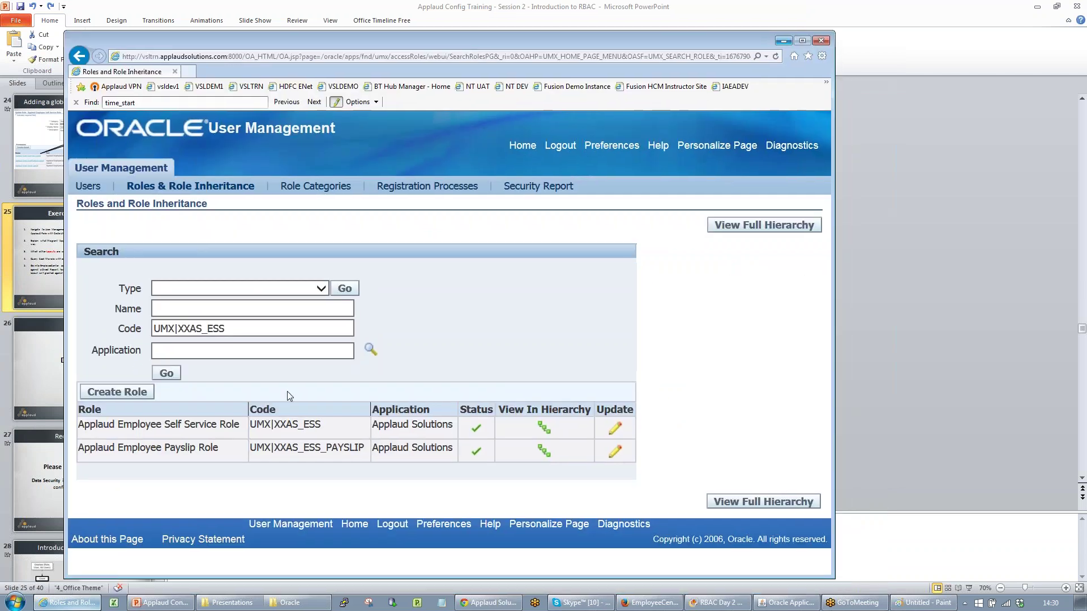
left_click(615, 434)
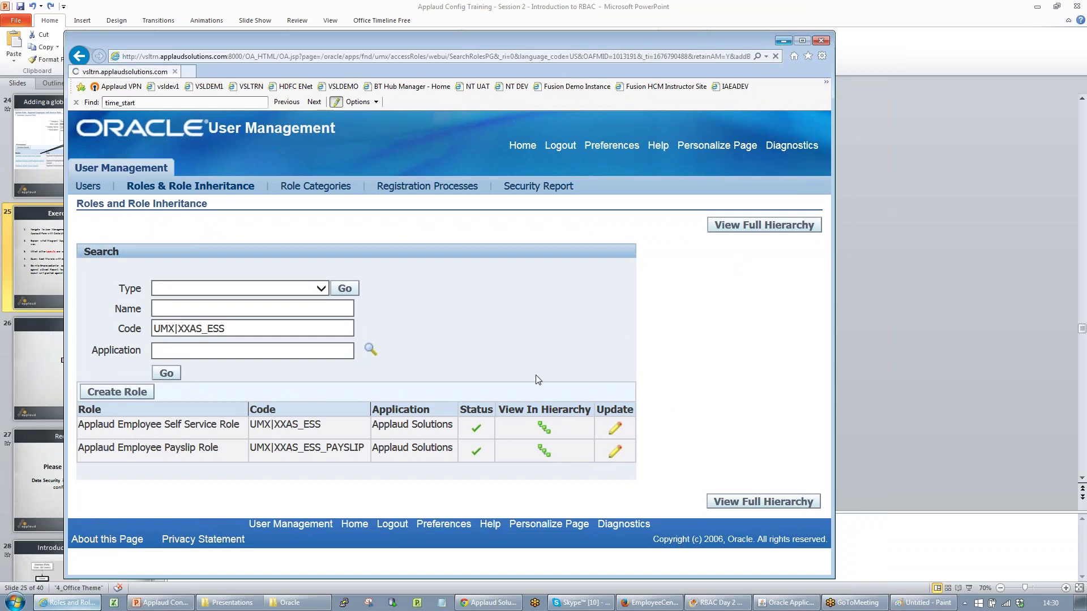
Page through the role's permission grants to the final set to check how many are defined
scroll(538, 379, "down", 5)
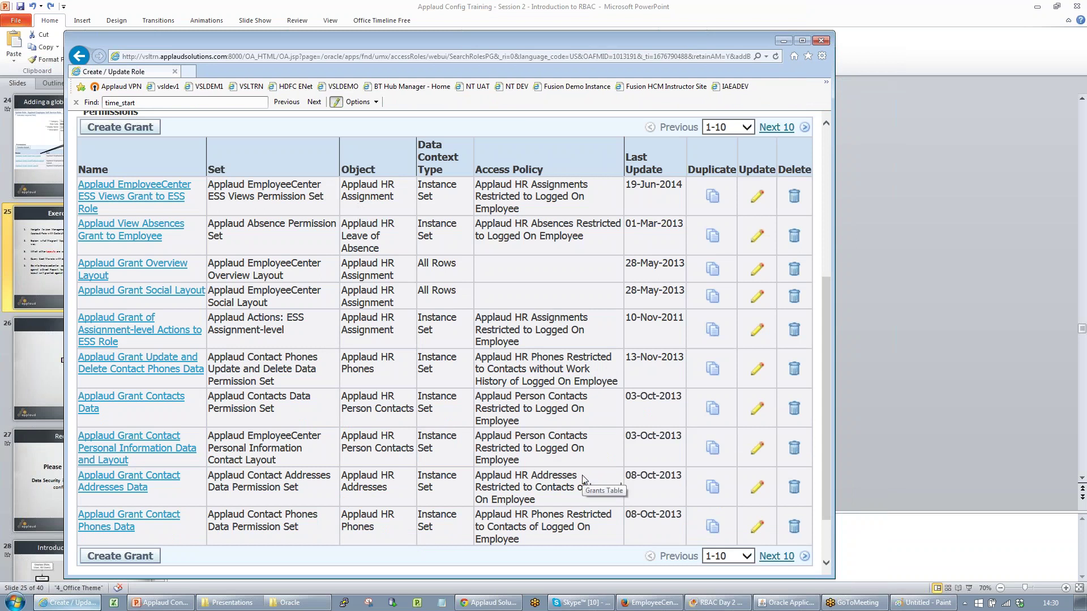
scroll(583, 478, "up", 3)
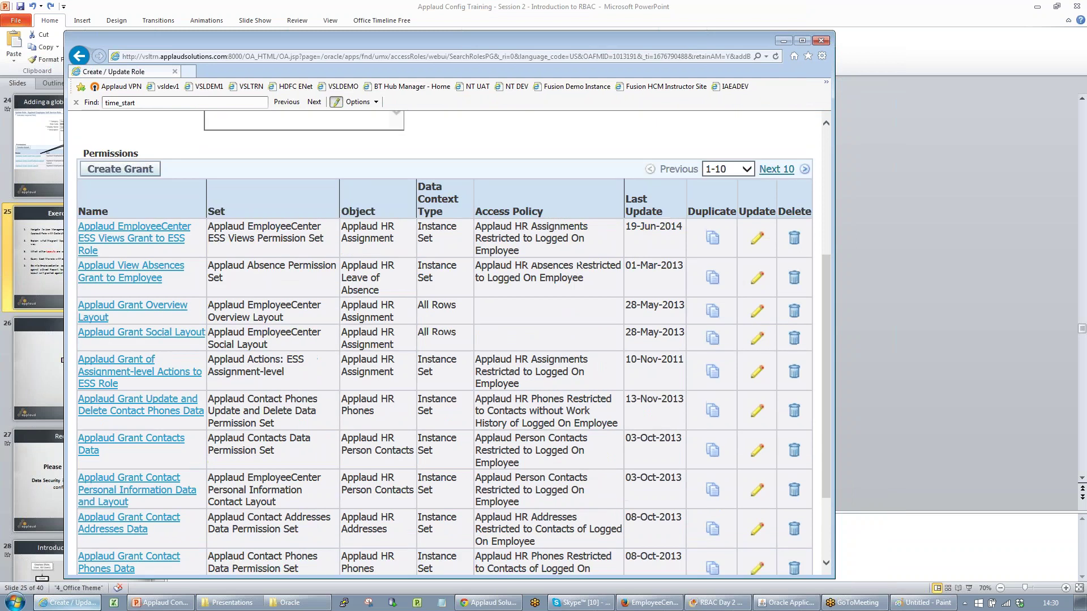
left_click(771, 268)
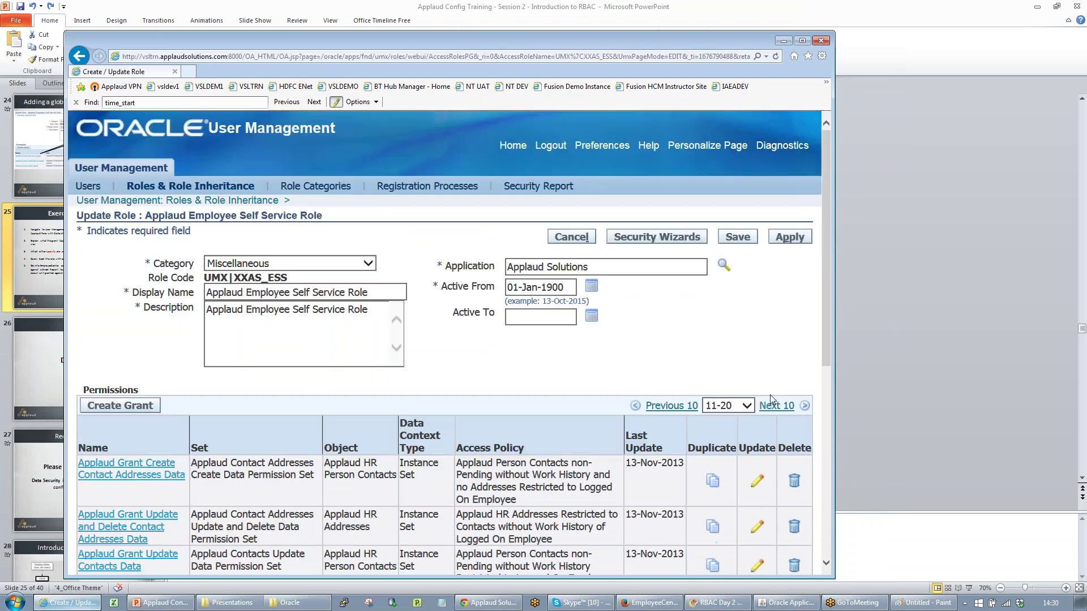
left_click(772, 405)
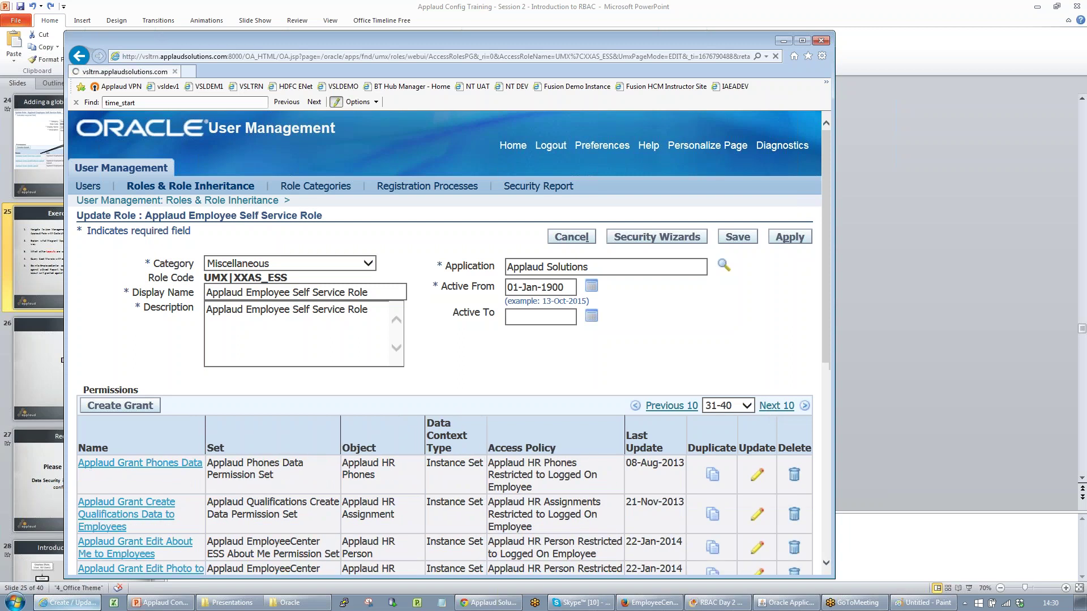
left_click(774, 406)
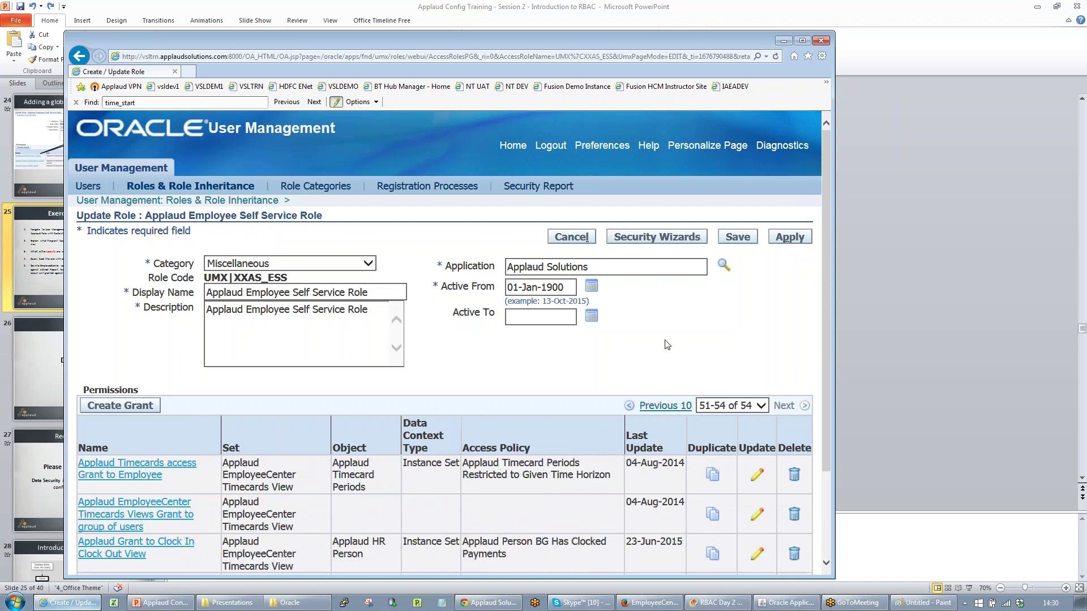
scroll(666, 342, "down", 5)
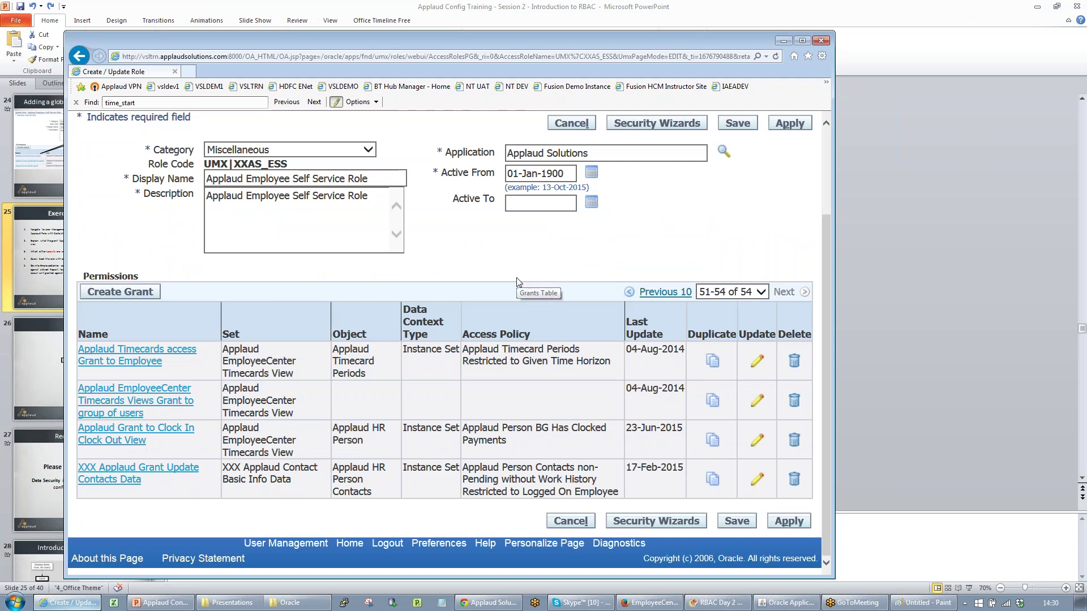
Switch to the PowerPoint exercise slide and highlight question 2 about the Applaud Grant Overview Layout grant
key("alt+Tab")
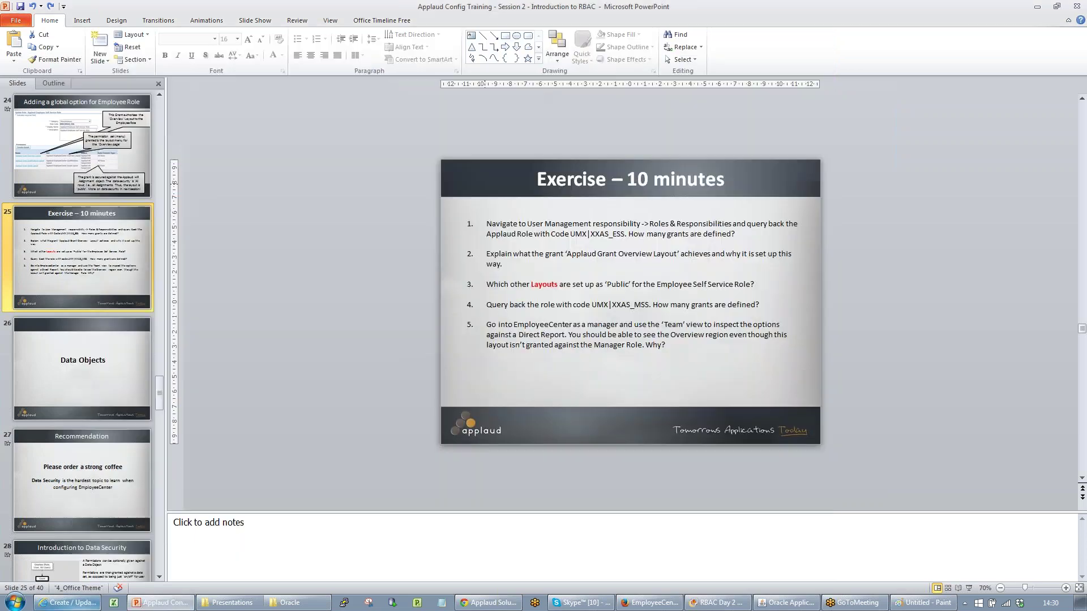
left_click(488, 255)
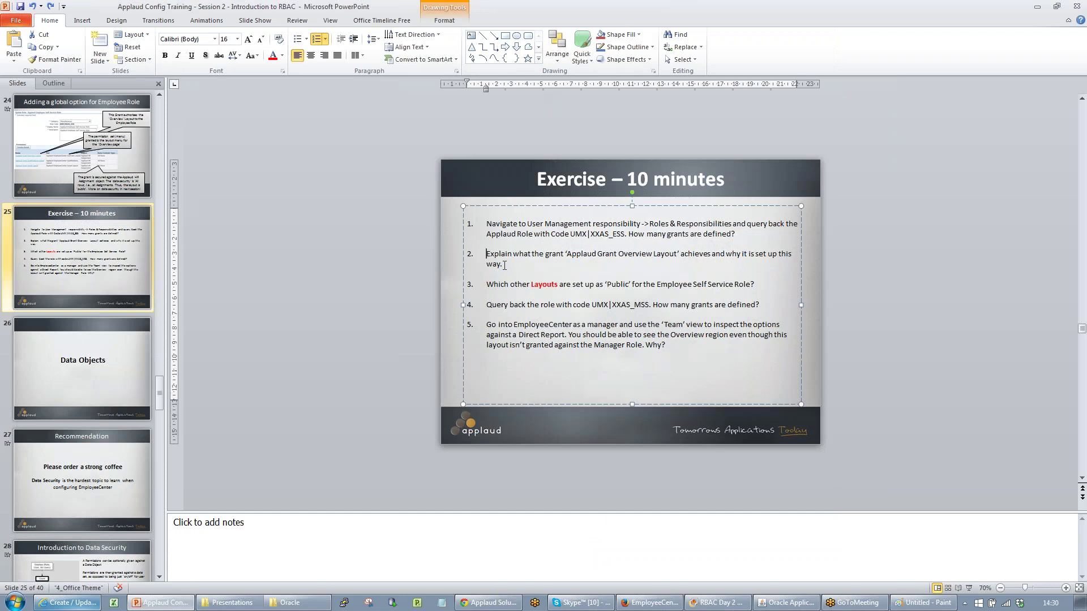
triple_click(488, 254)
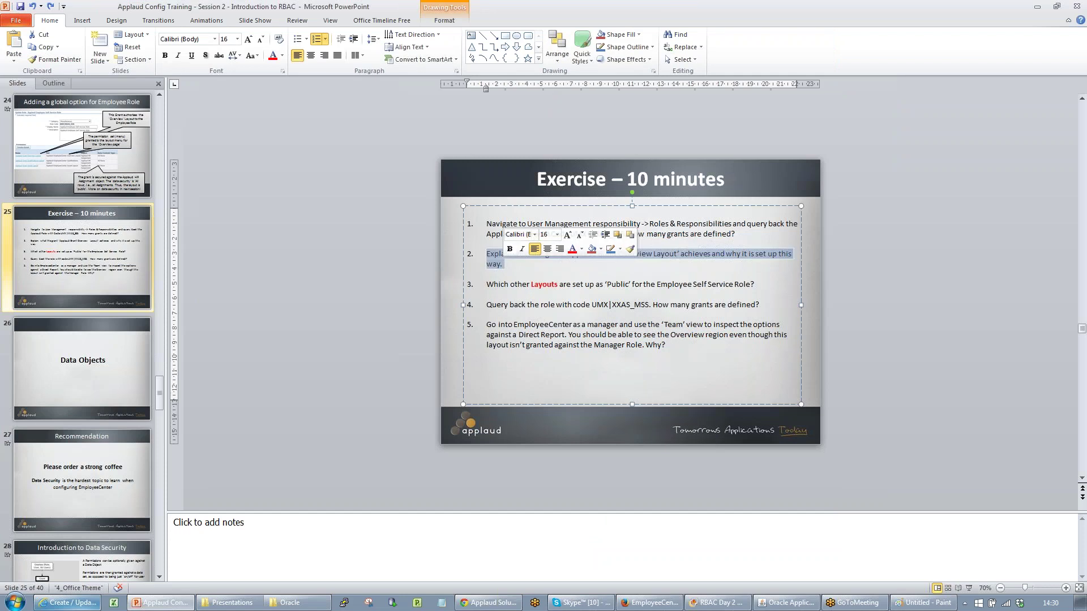
left_click(668, 269)
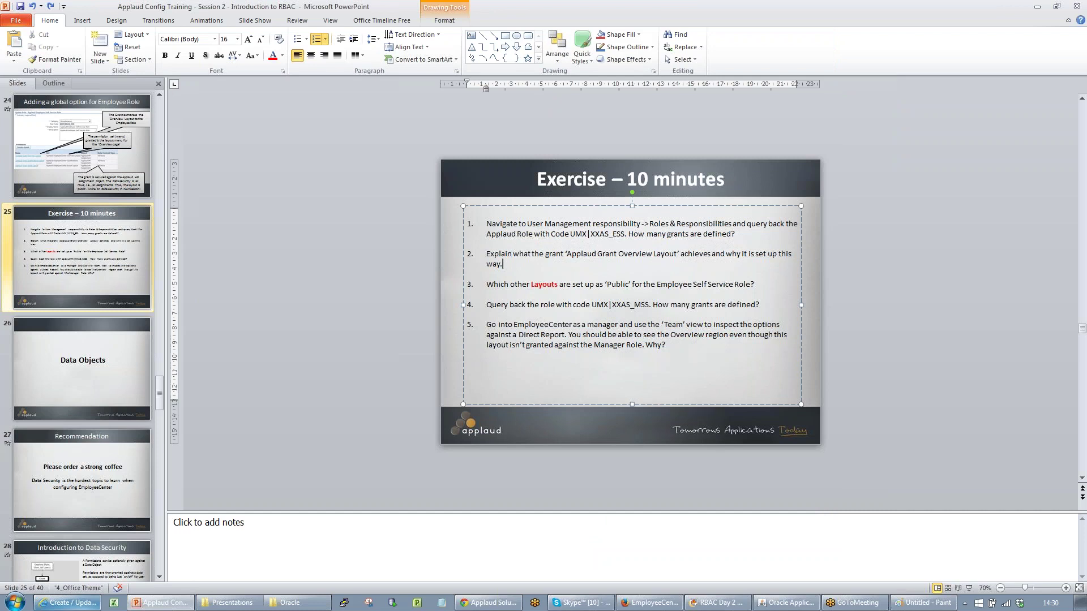
Switch back to the role in Oracle User Management and sort its grants by Data Context Type
left_click(45, 603)
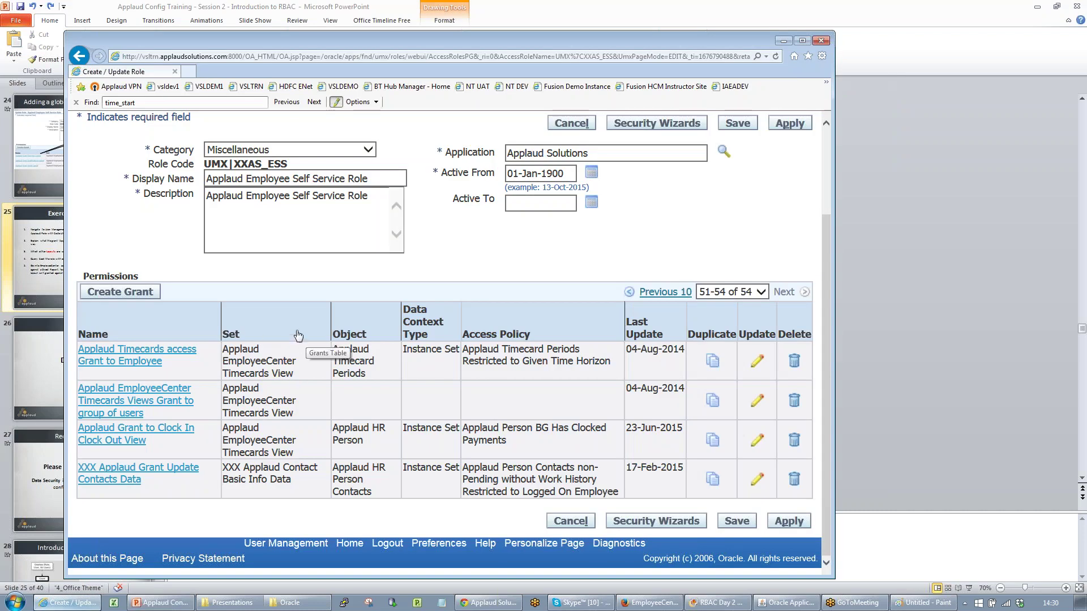
left_click(411, 336)
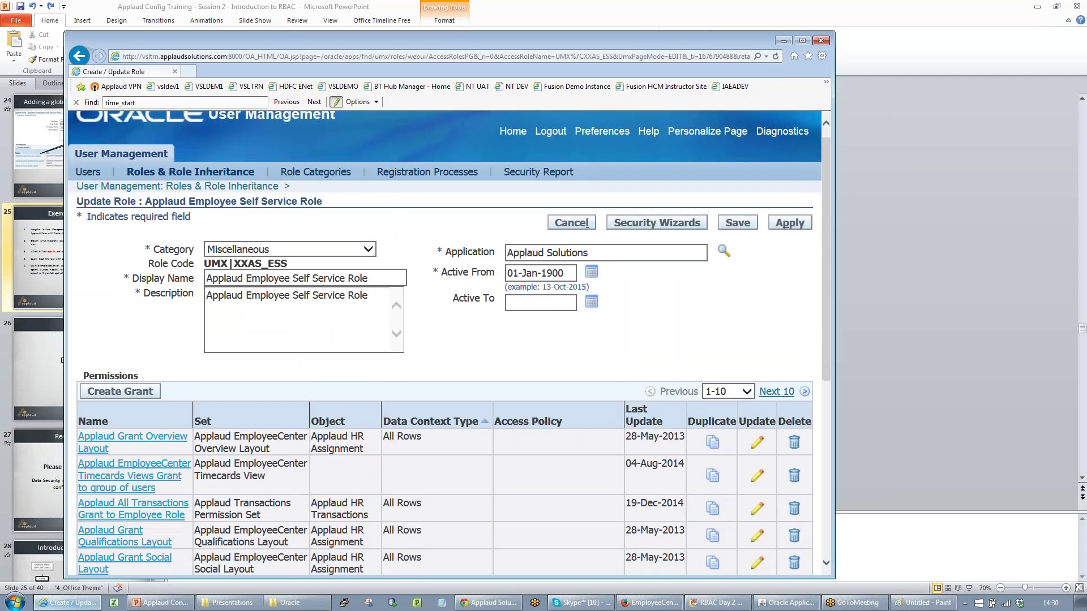
scroll(407, 313, "down", 3)
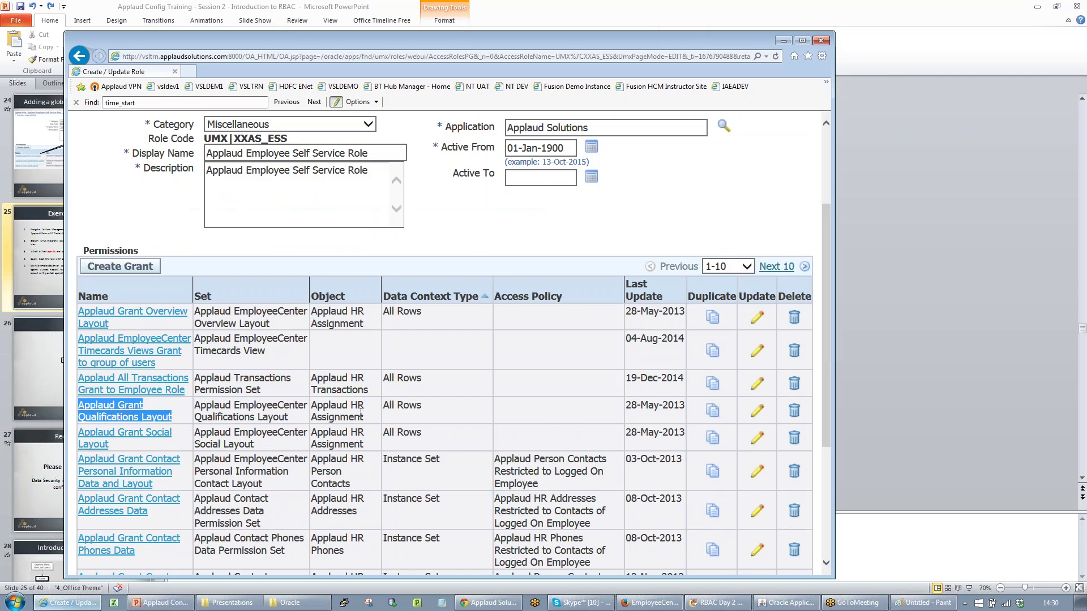
Highlight the name, permission set, object and data context type of the Applaud Grant Qualifications Layout grant
left_click_drag(428, 418, 108, 409)
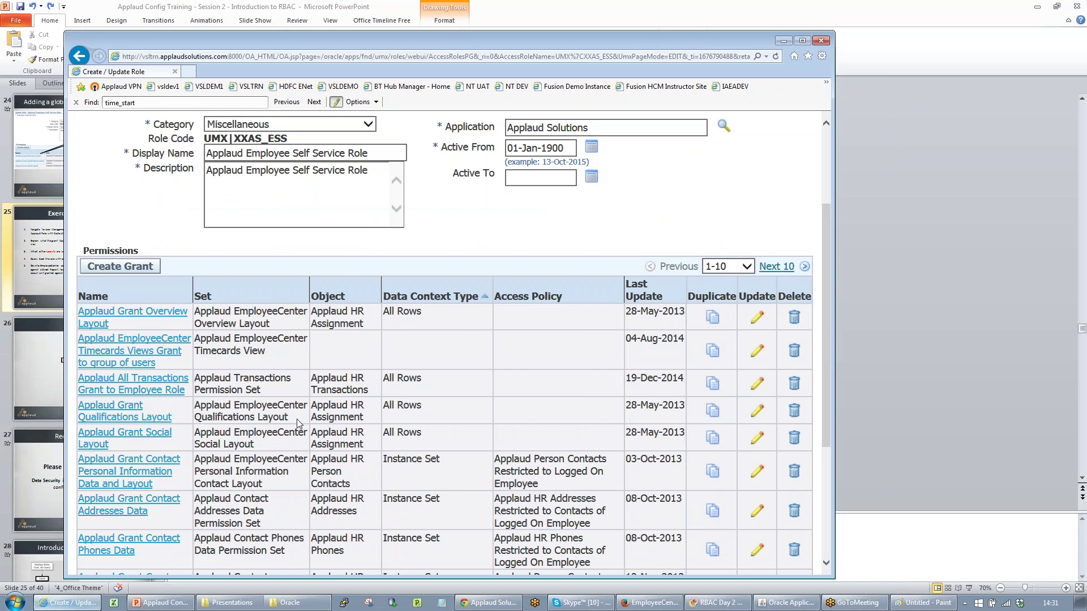
triple_click(261, 417)
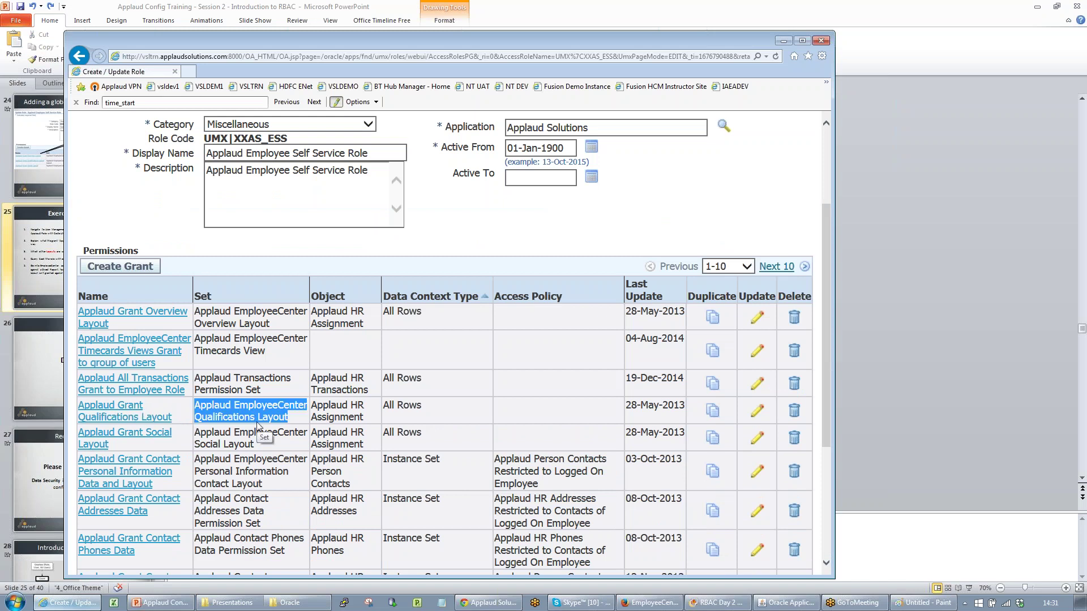
left_click_drag(433, 413, 319, 414)
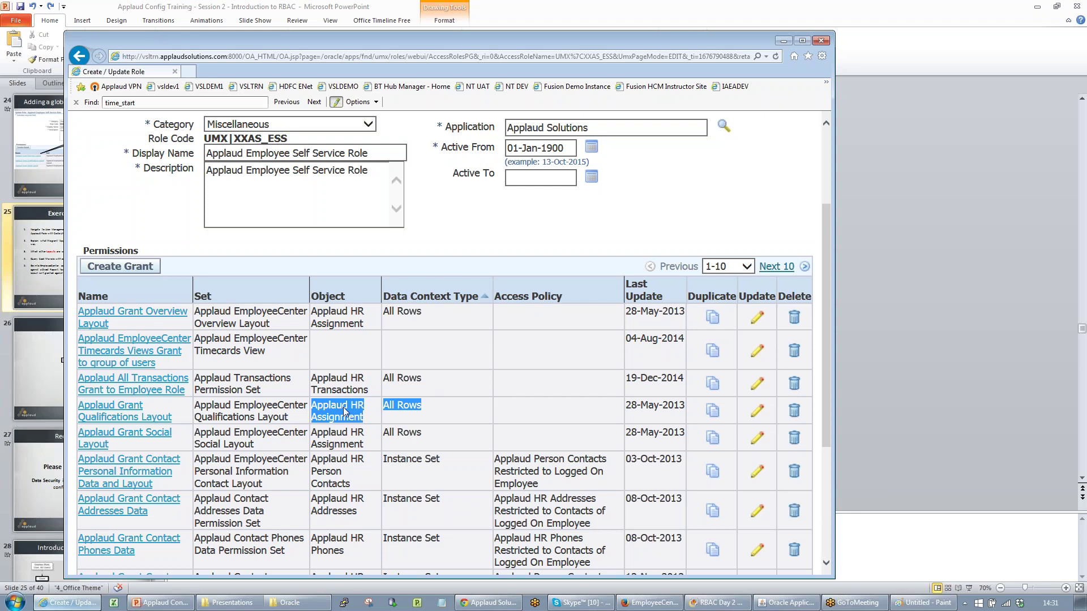
Switch to EmployeeCenter and view the Qualifications pages of the chief executive and of the logged-in manager's supervisor
left_click(638, 604)
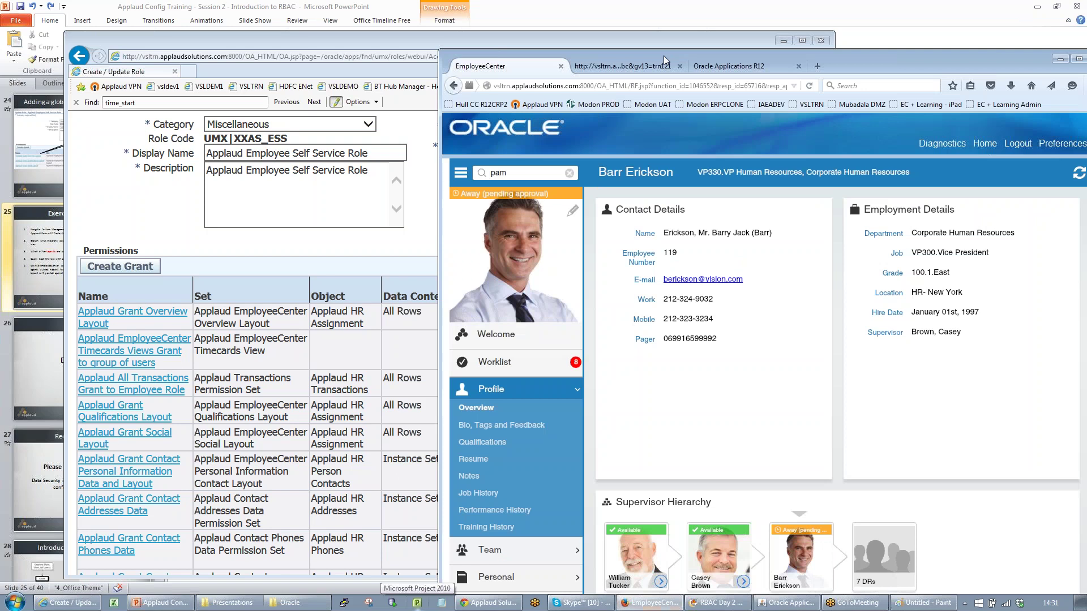
left_click_drag(663, 56, 566, 26)
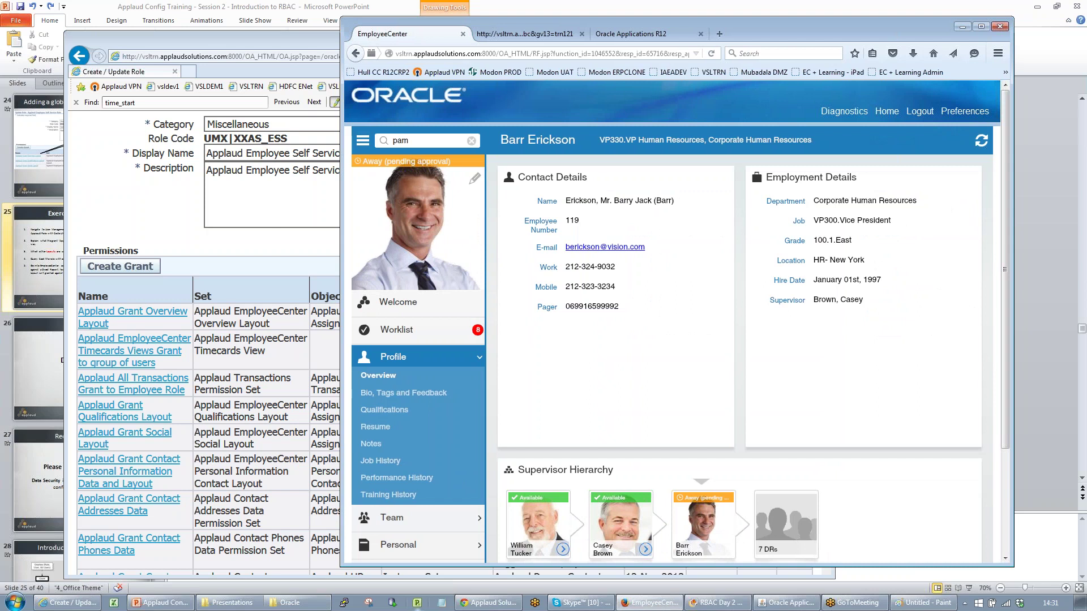
left_click(527, 513)
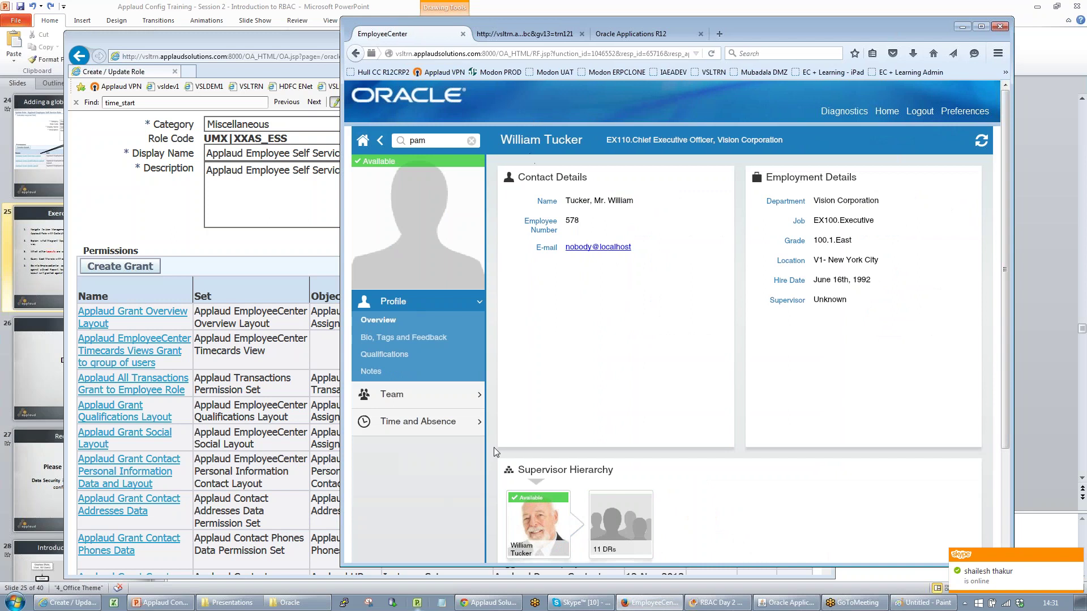
left_click(372, 356)
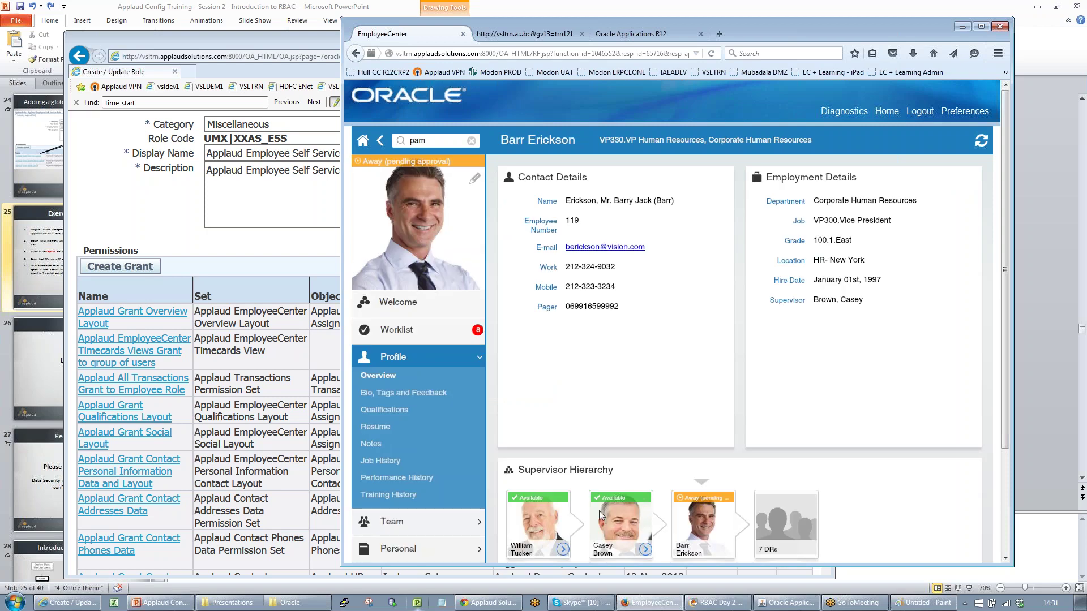
left_click(610, 523)
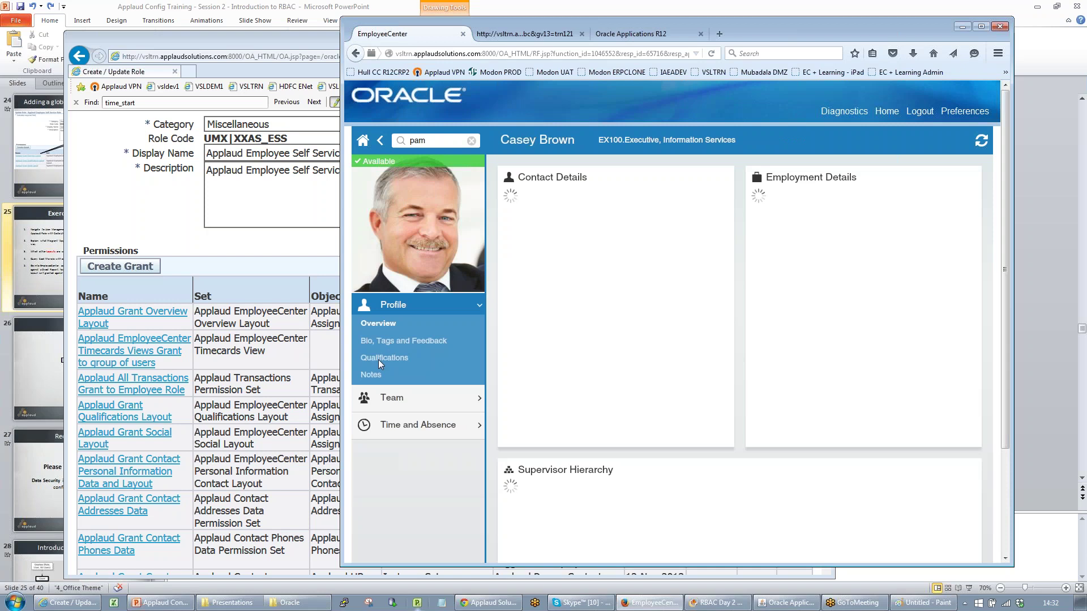
left_click(378, 359)
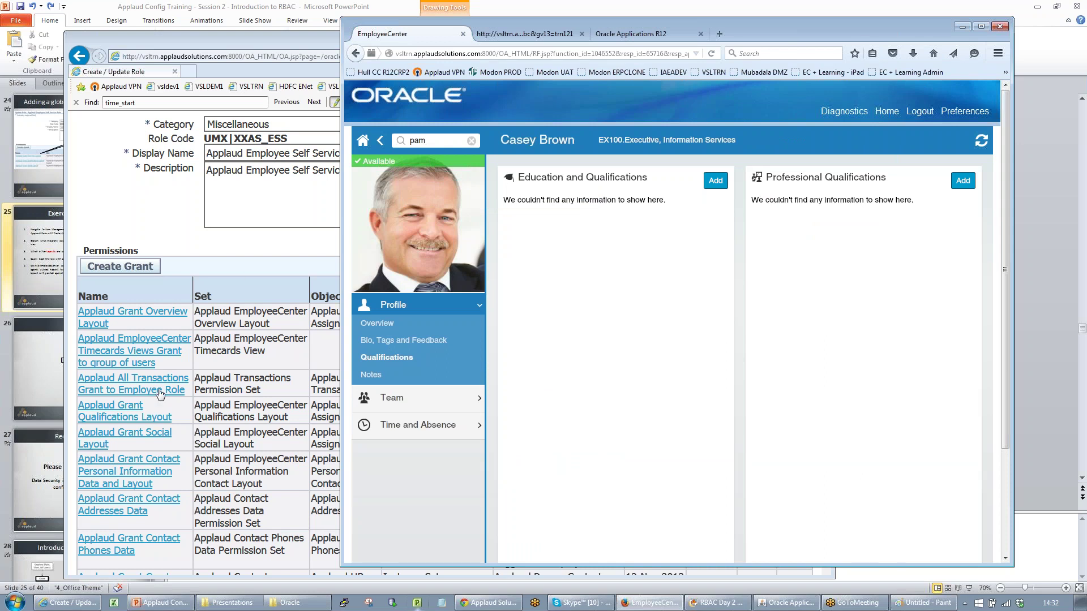
Highlight the Applaud Grant Social Layout grant and examine the Bio, Tags and Feedback page of the manager's EmployeeCenter profile
left_click(141, 418)
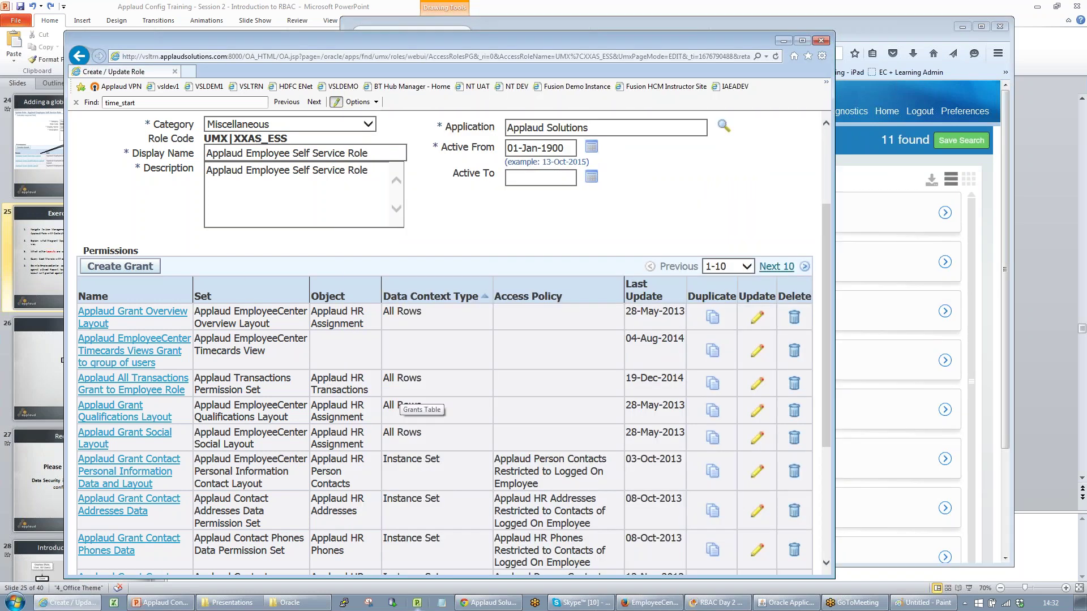
left_click_drag(157, 445, 73, 435)
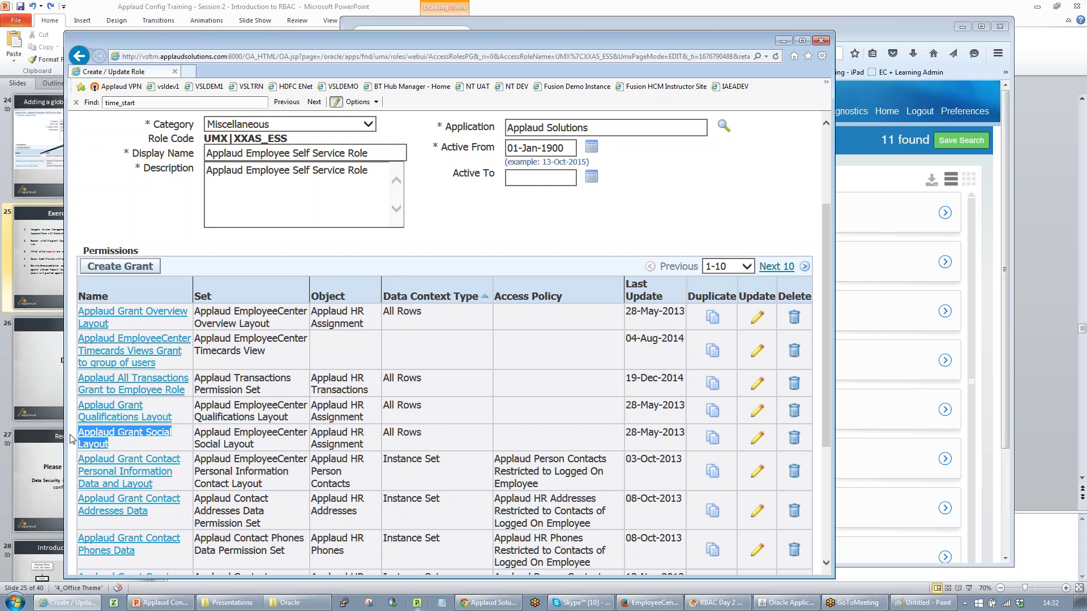
left_click(896, 29)
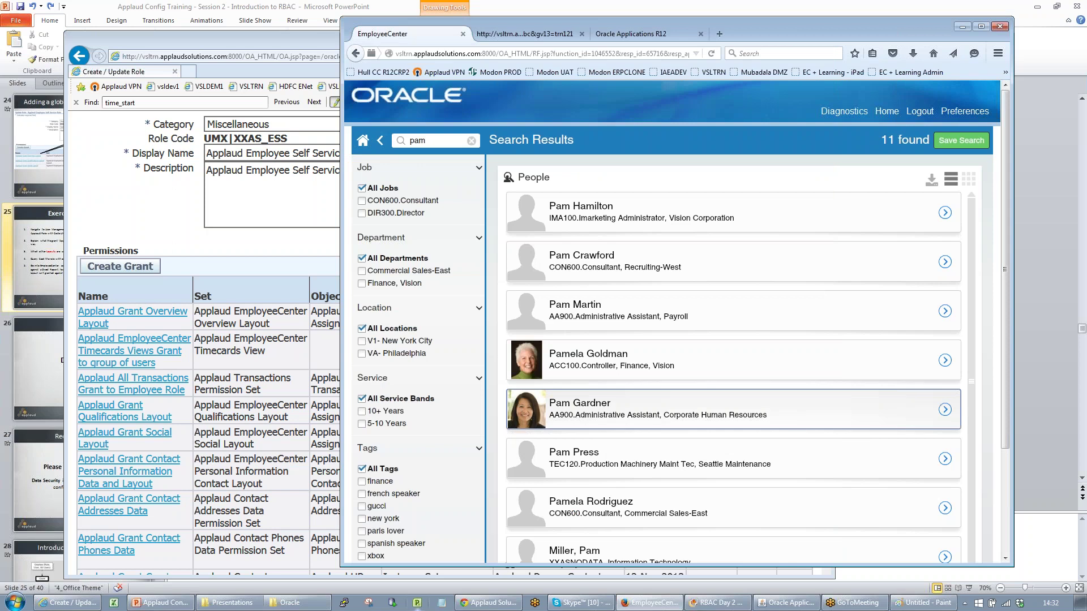
left_click(379, 141)
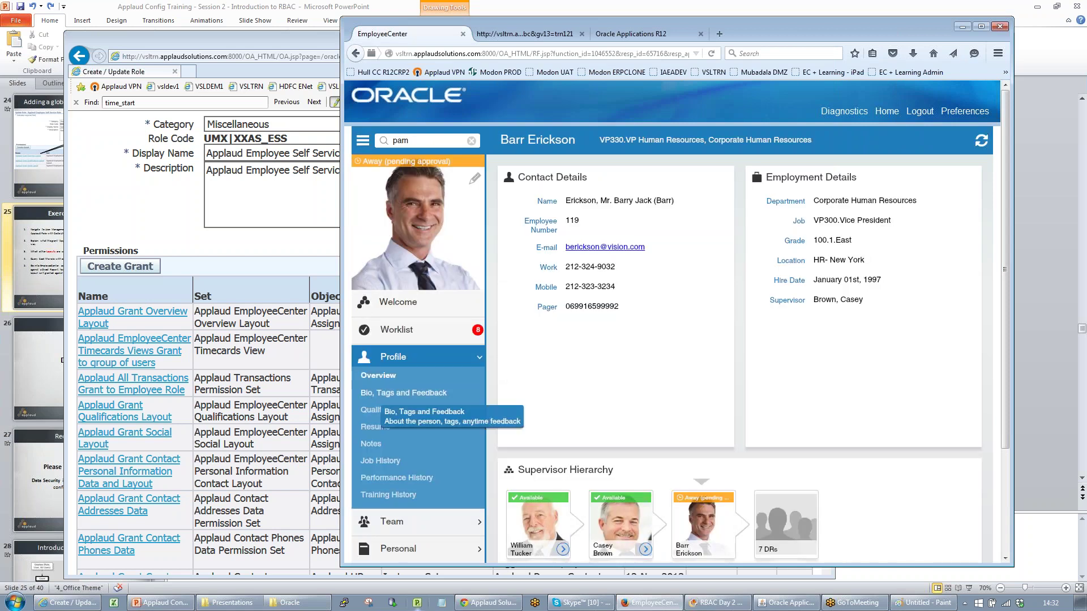
left_click(403, 393)
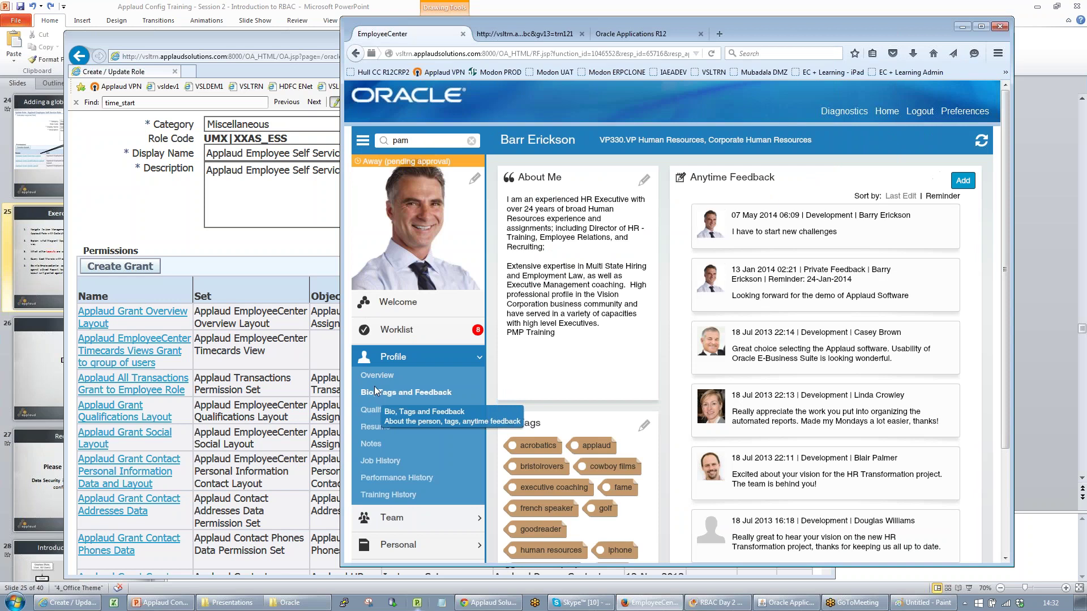
scroll(388, 336, "down", 3)
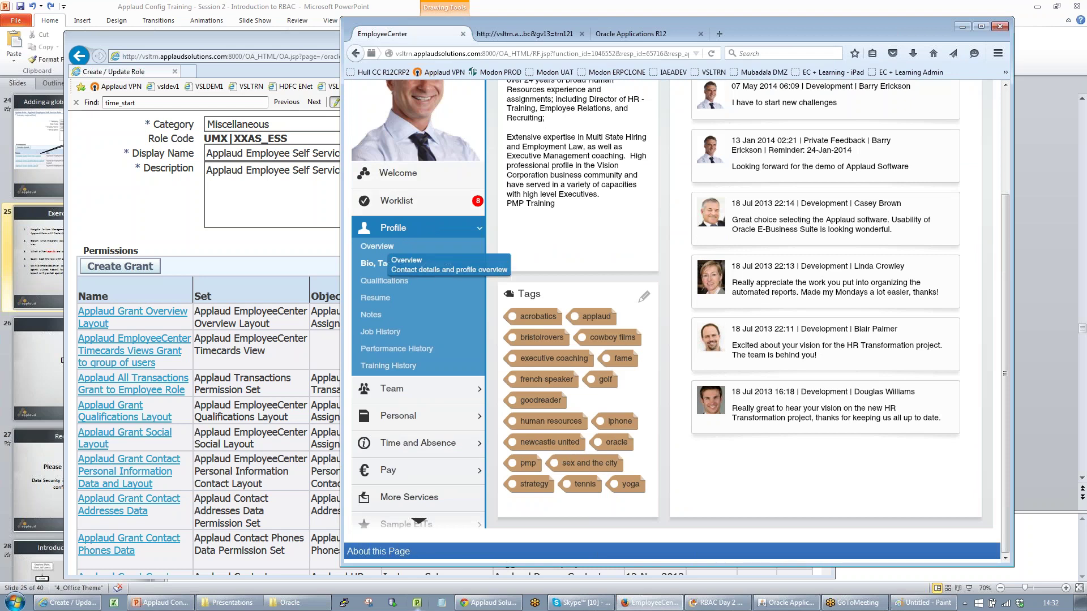
left_click(380, 247)
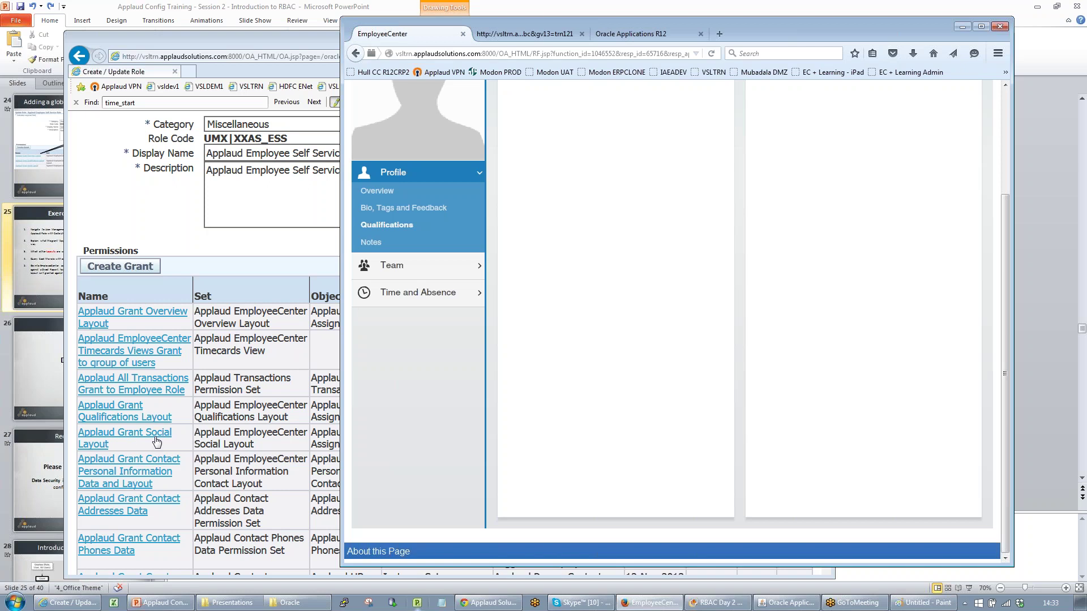
Move the EmployeeCenter window aside and highlight the object and All Rows context of the Applaud All Transactions Grant to Employee Role
left_click_drag(573, 23, 749, 45)
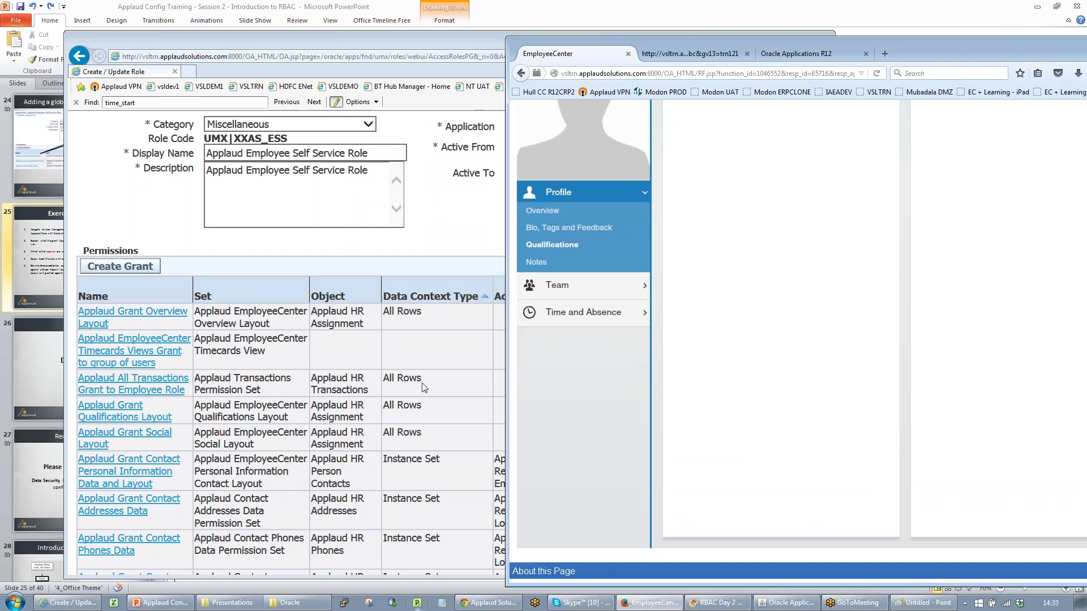
left_click_drag(424, 388, 339, 391)
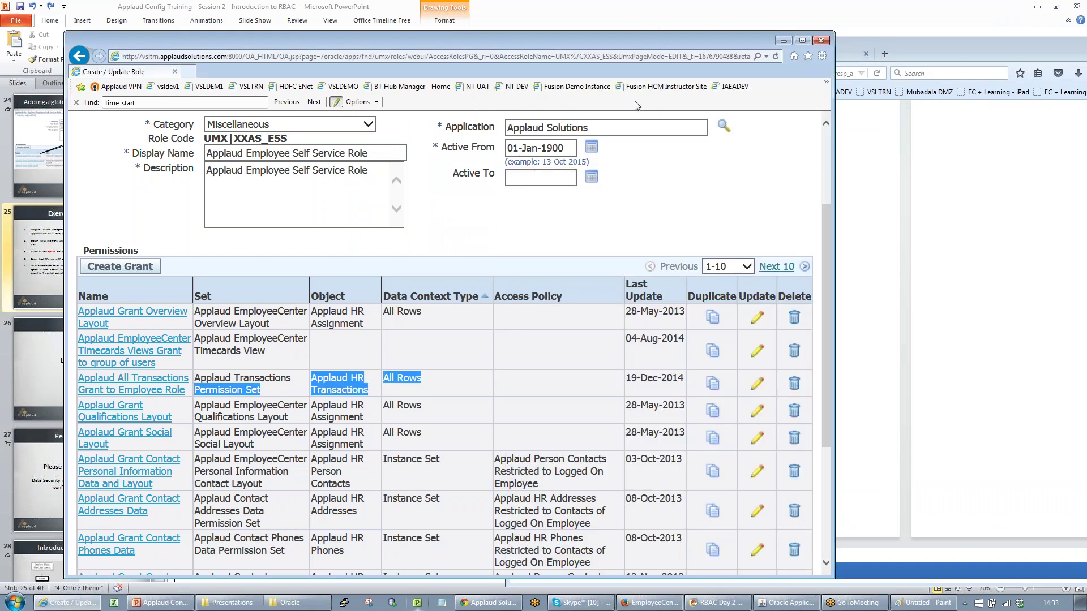
Highlight the Applaud HR Transactions object, then bring EmployeeCenter fully into view and show the chief executive's Bio, Tags and Feedback page
triple_click(339, 390)
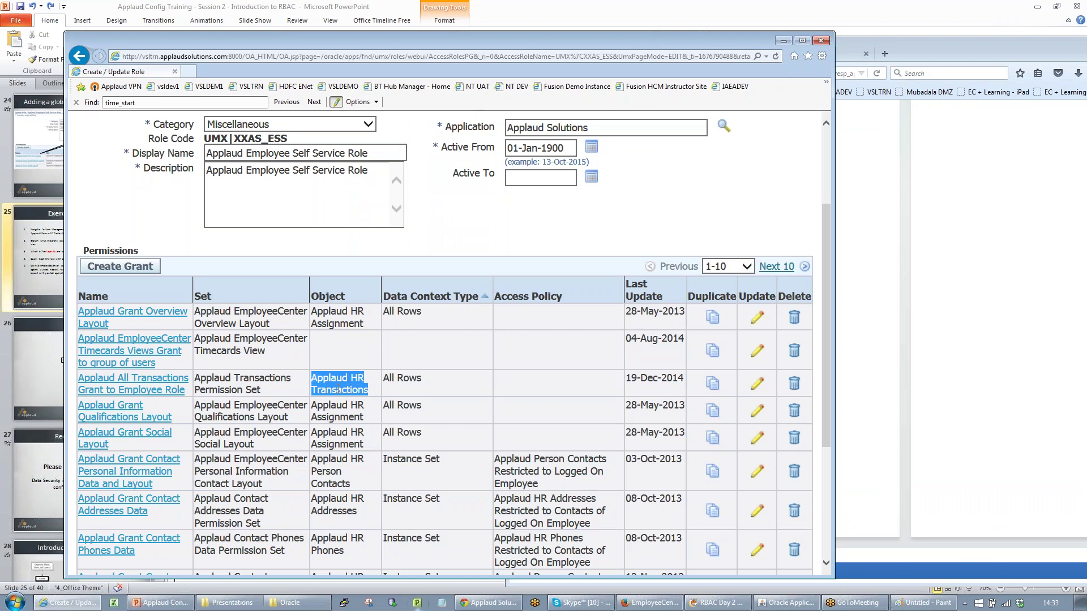
left_click(783, 40)
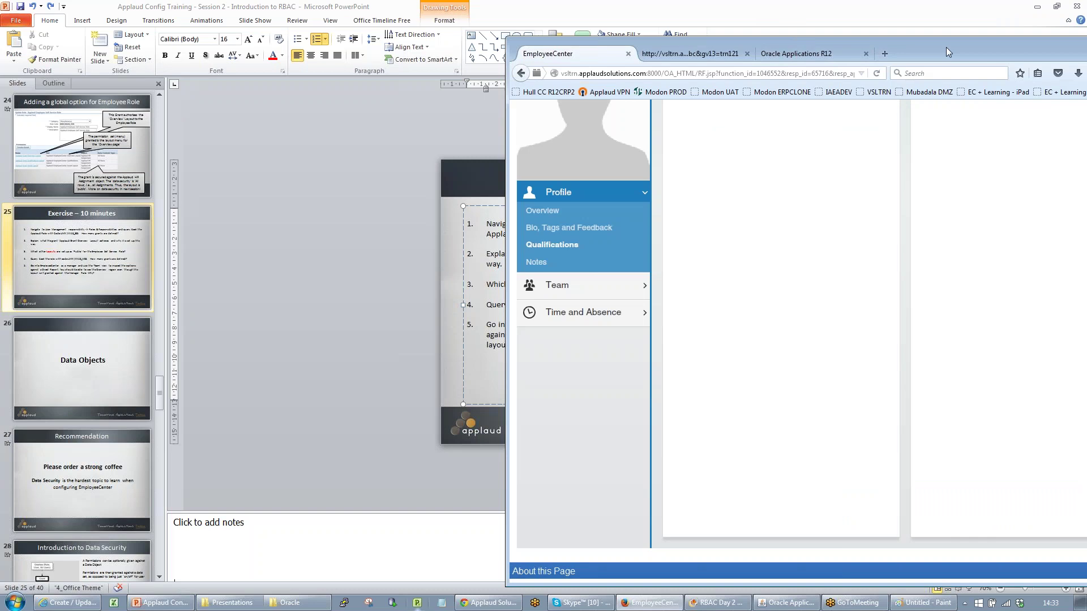
left_click_drag(946, 47, 672, 52)
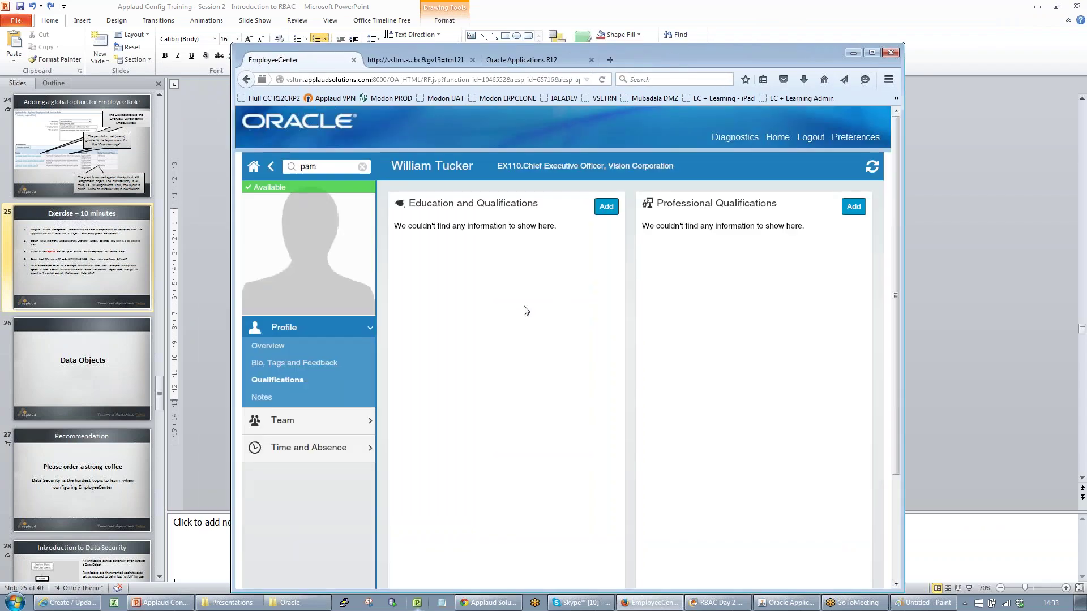
left_click(291, 362)
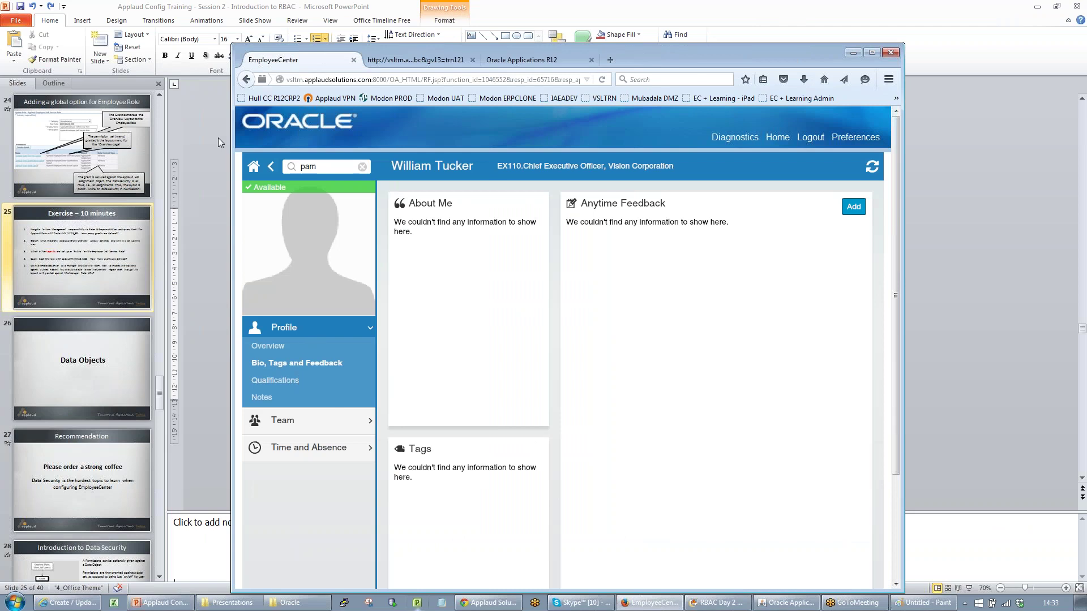
Switch to PowerPoint to read the exercise question about the UMX|XXAS_MSS role, then return to EmployeeCenter
left_click(164, 603)
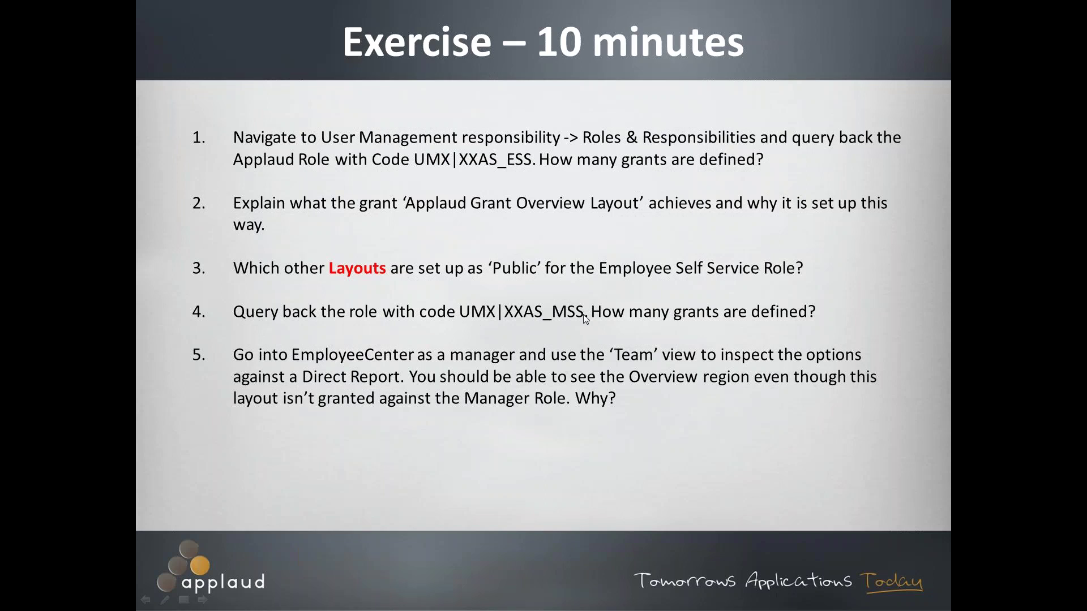
key("Escape")
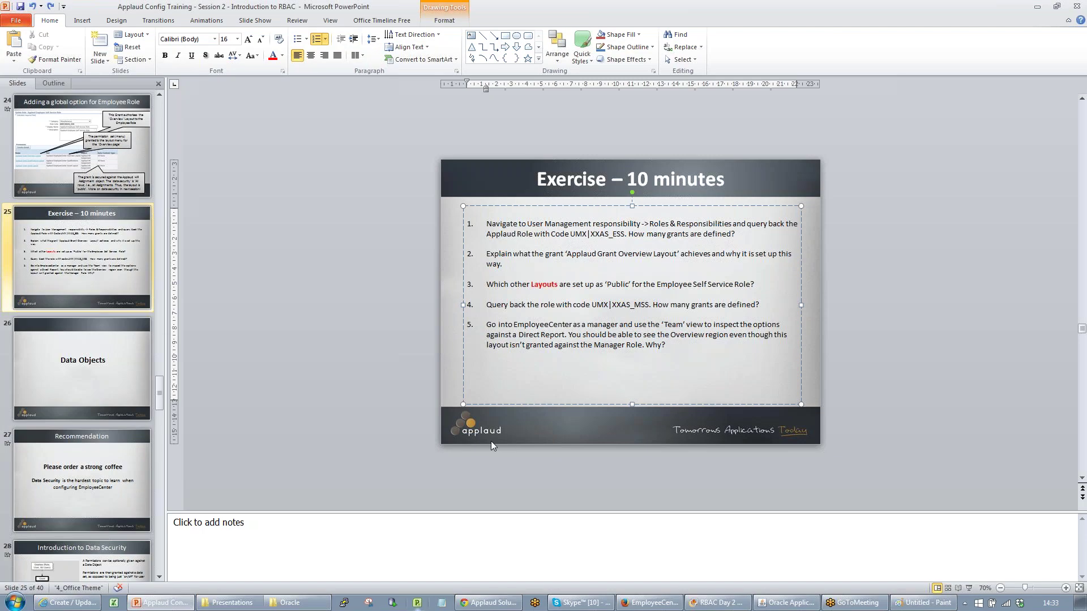
left_click(652, 603)
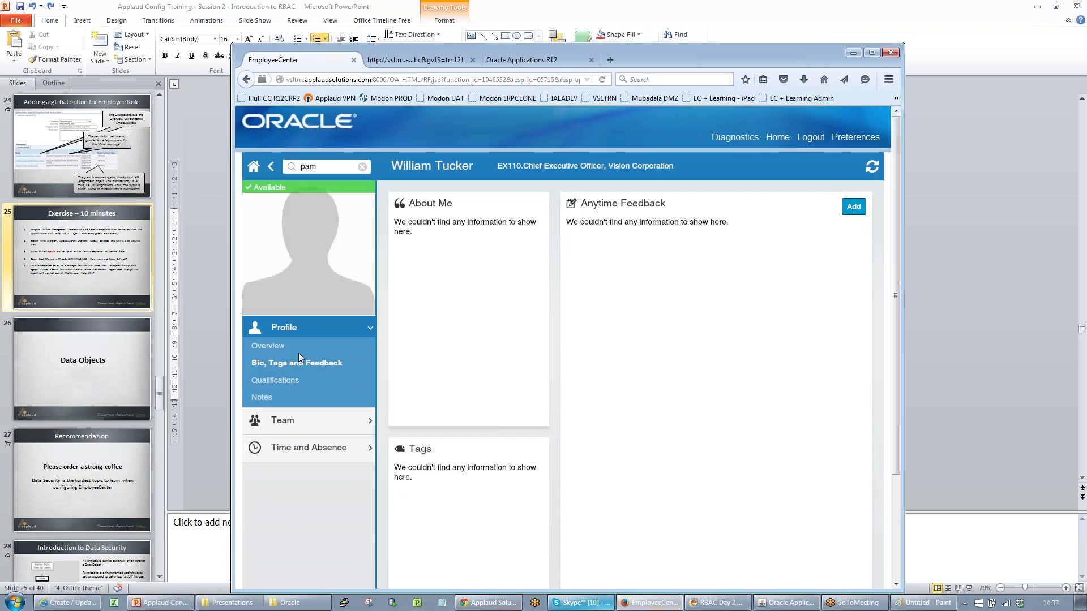
Switch to User Management and search Roles & Role Inheritance for the role with code UMX|XXAS_MSS
left_click(67, 603)
scroll(610, 277, "up", 3)
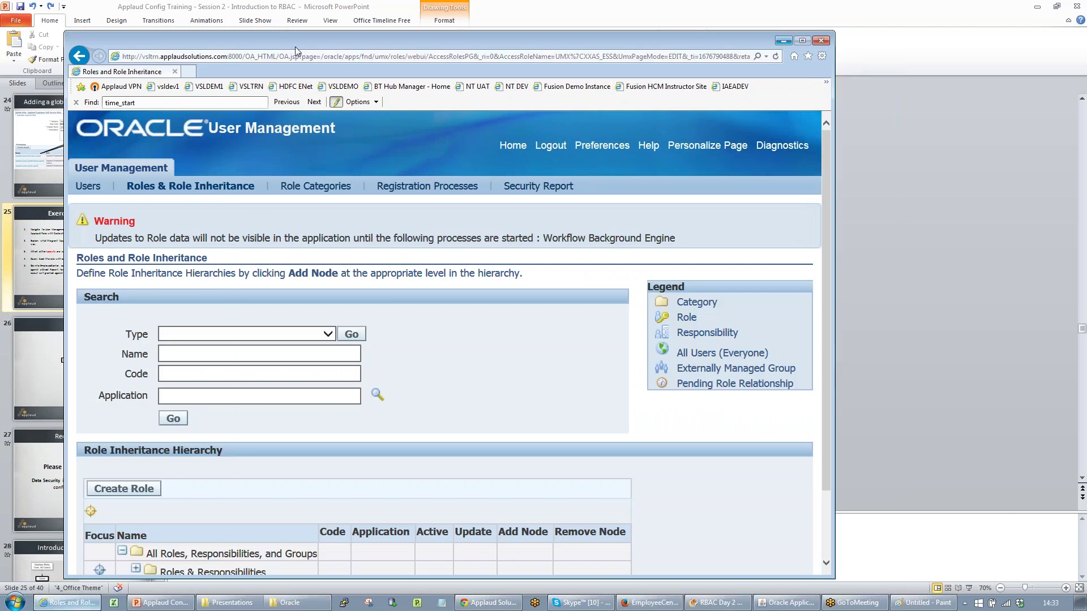
left_click_drag(300, 46, 535, 114)
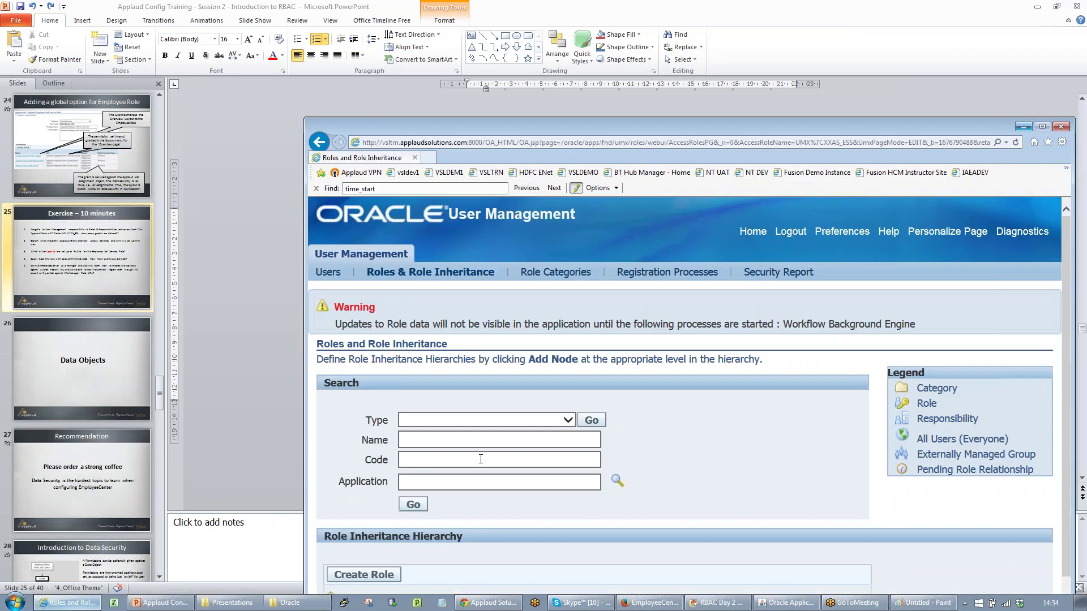
left_click(459, 460)
type("UMX|X")
key("BackSpace")
key("BackSpace")
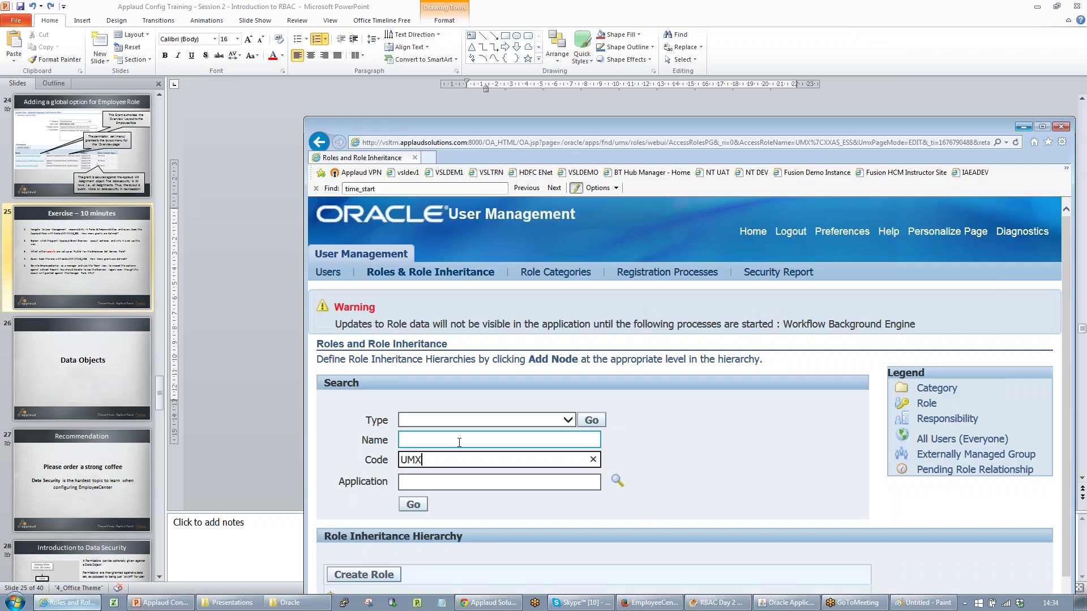
type("|XXAS_MSS")
left_click(427, 508)
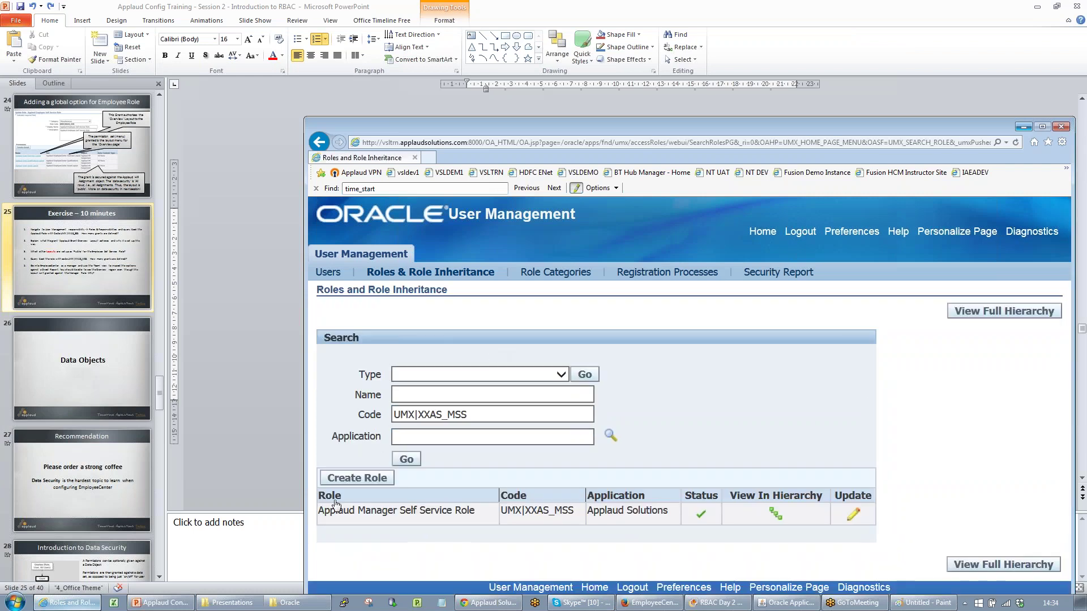
Open the Applaud Manager Self Service Role for update and look through both pages of its grants to count them
left_click(853, 514)
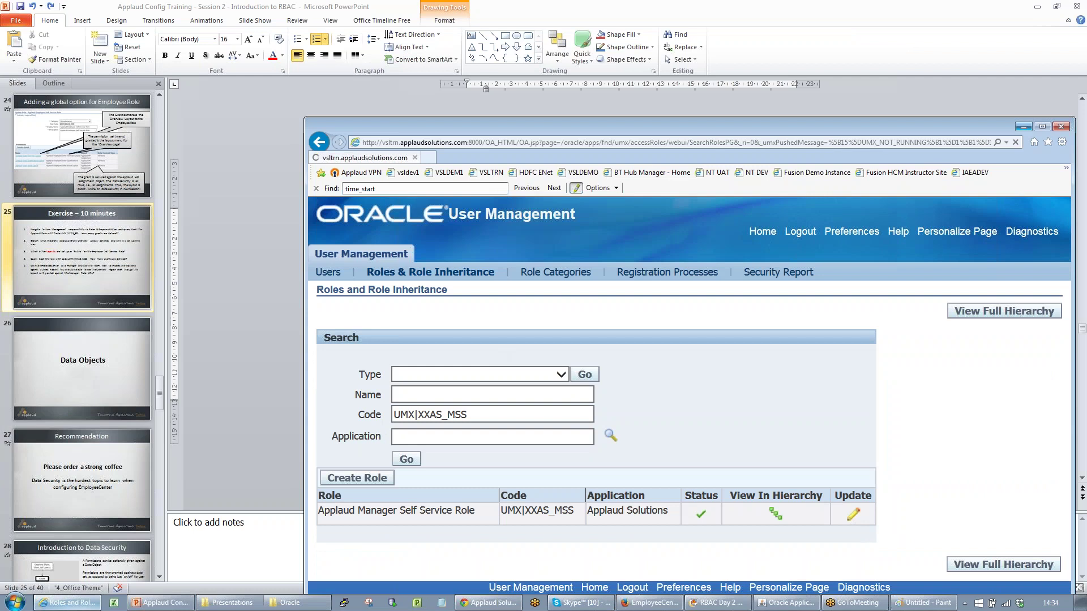
left_click_drag(692, 131, 590, 15)
scroll(583, 283, "down", 5)
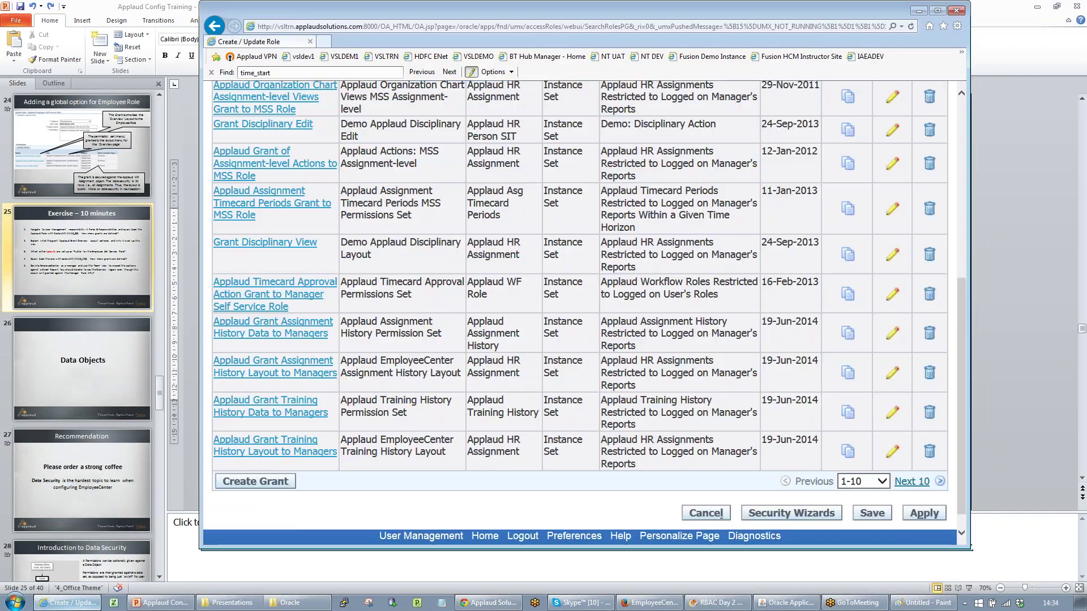
left_click(902, 488)
scroll(731, 360, "down", 4)
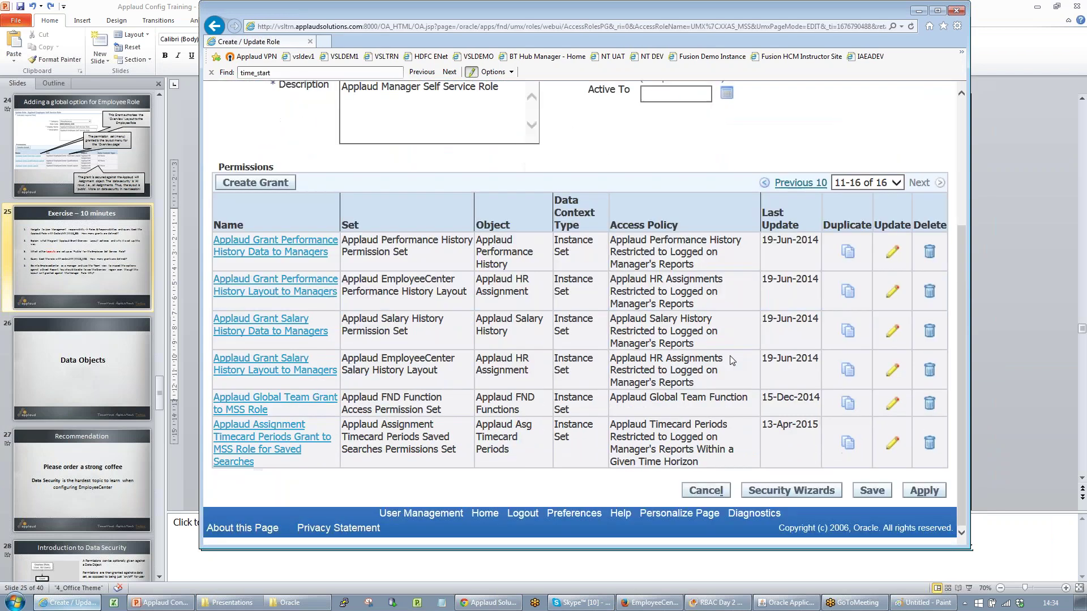
left_click(787, 184)
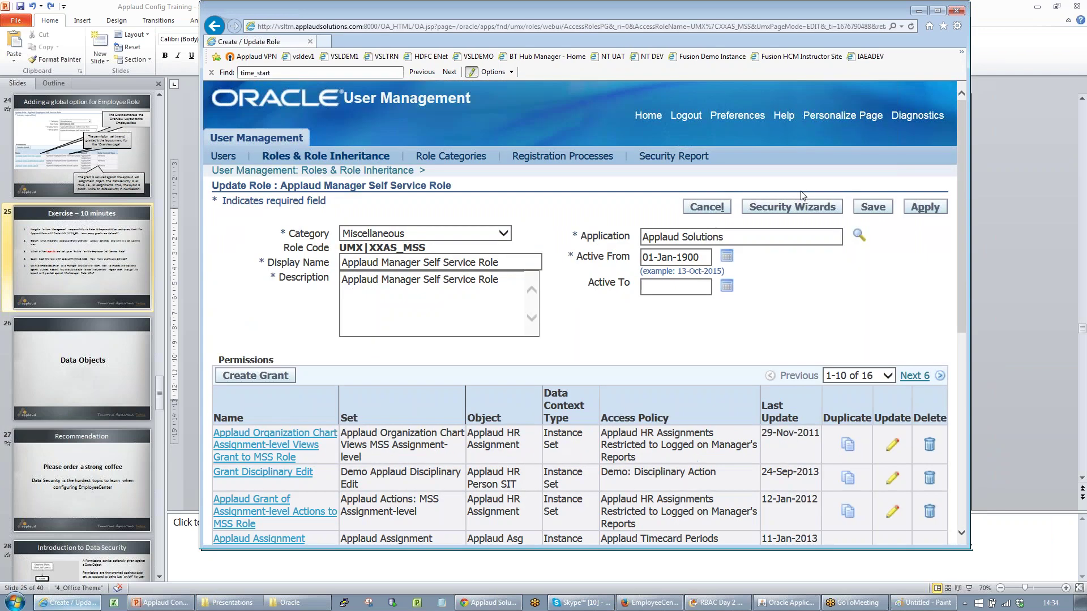
Highlight the Demo Applaud Disciplinary Layout and Applaud EmployeeCenter Assignment History Layout permission sets among the manager role's grants
scroll(408, 198, "down", 2)
scroll(407, 199, "down", 4)
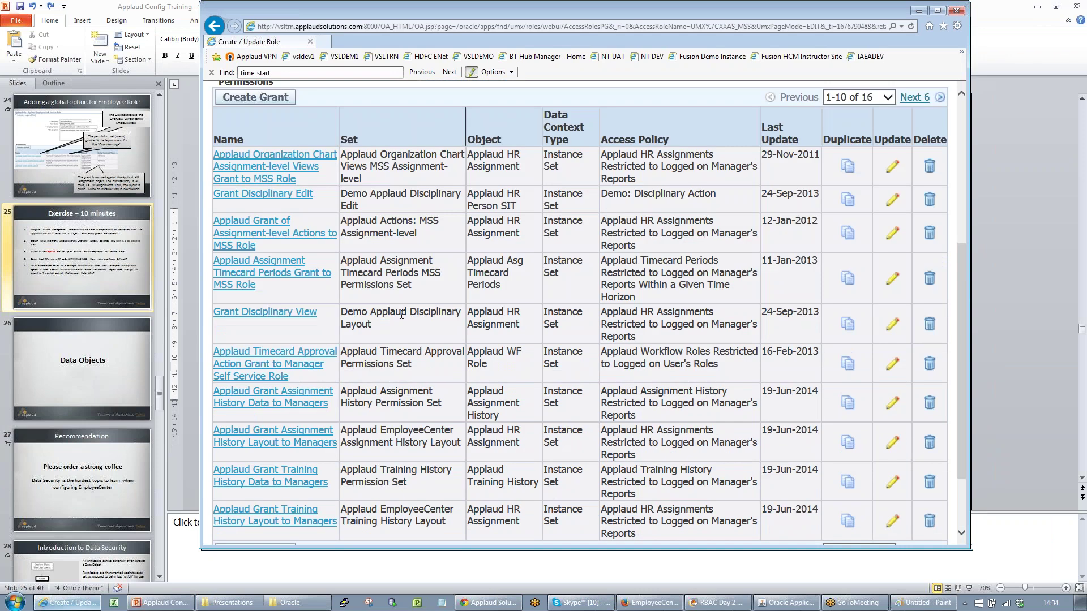
triple_click(381, 329)
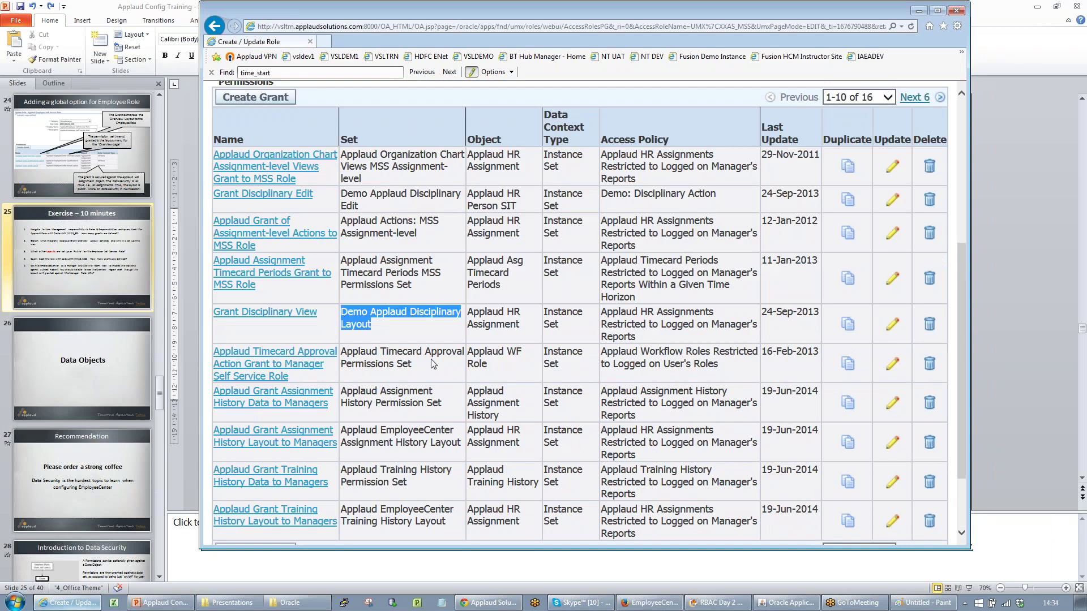
scroll(433, 364, "down", 3)
left_click(375, 381)
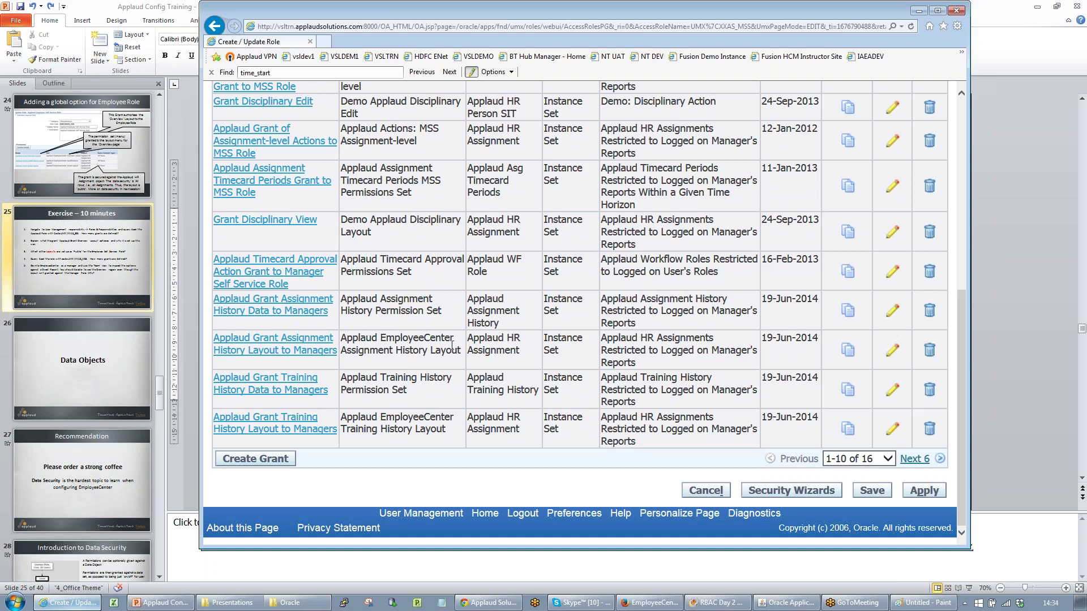
left_click_drag(452, 345, 398, 339)
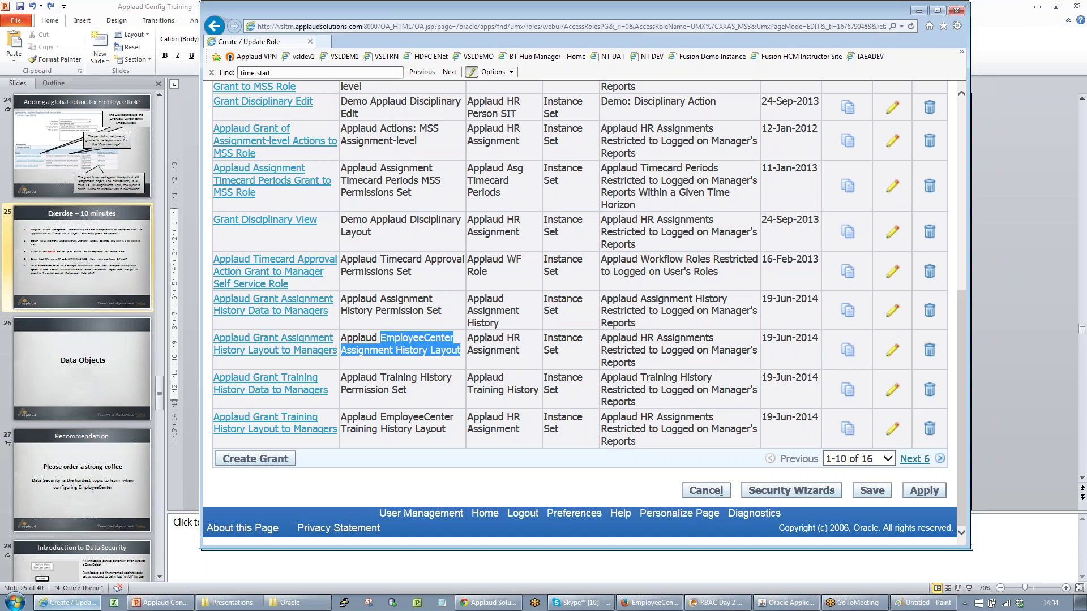
Show the second page of the manager role's grants and highlight the Applaud EmployeeCenter Performance History Layout permission set
left_click(915, 459)
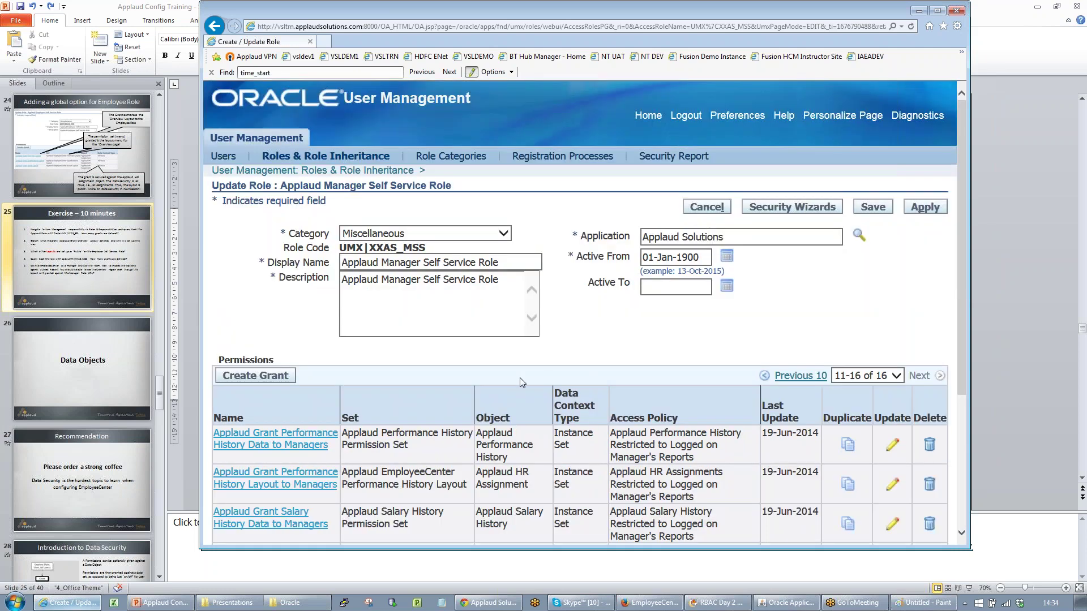
scroll(520, 378, "down", 3)
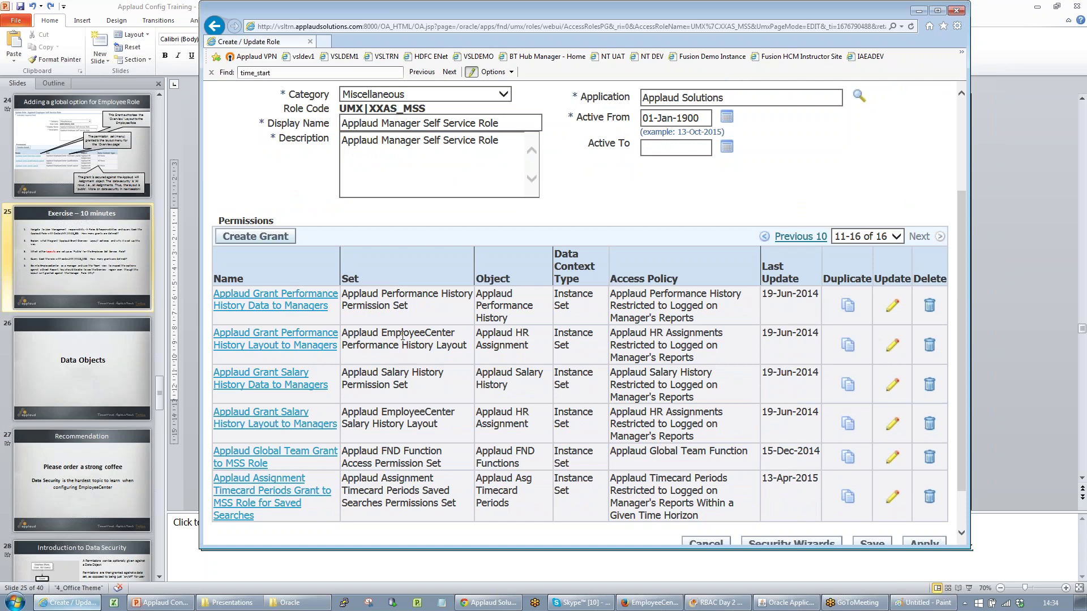
left_click_drag(468, 347, 342, 333)
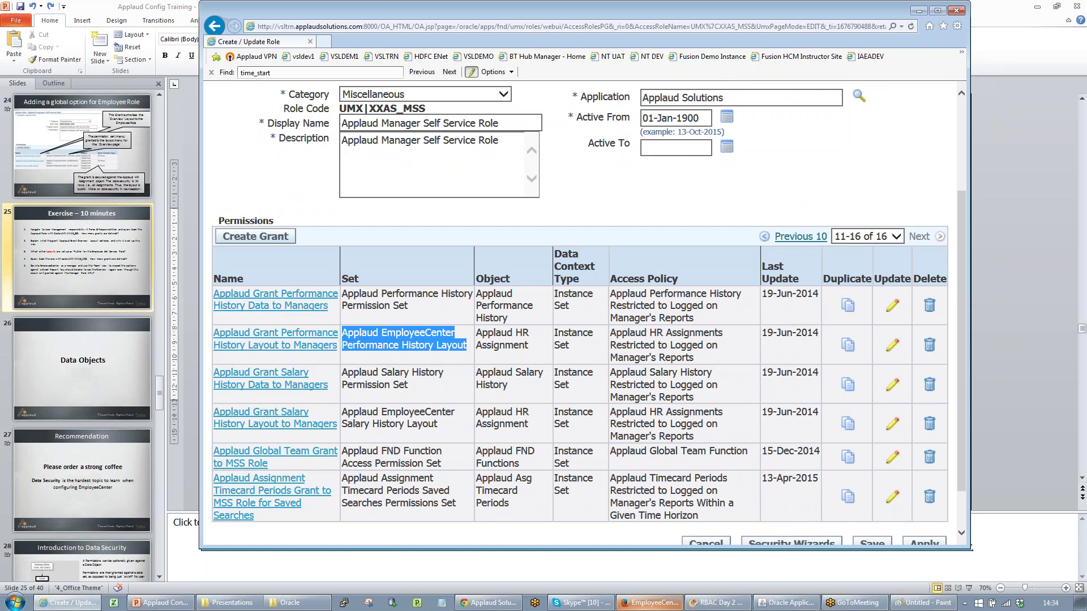
Switch to EmployeeCenter, rerun the people search, and view the Training History of the administrative assistant in Corporate Human Resources
key("alt+Tab")
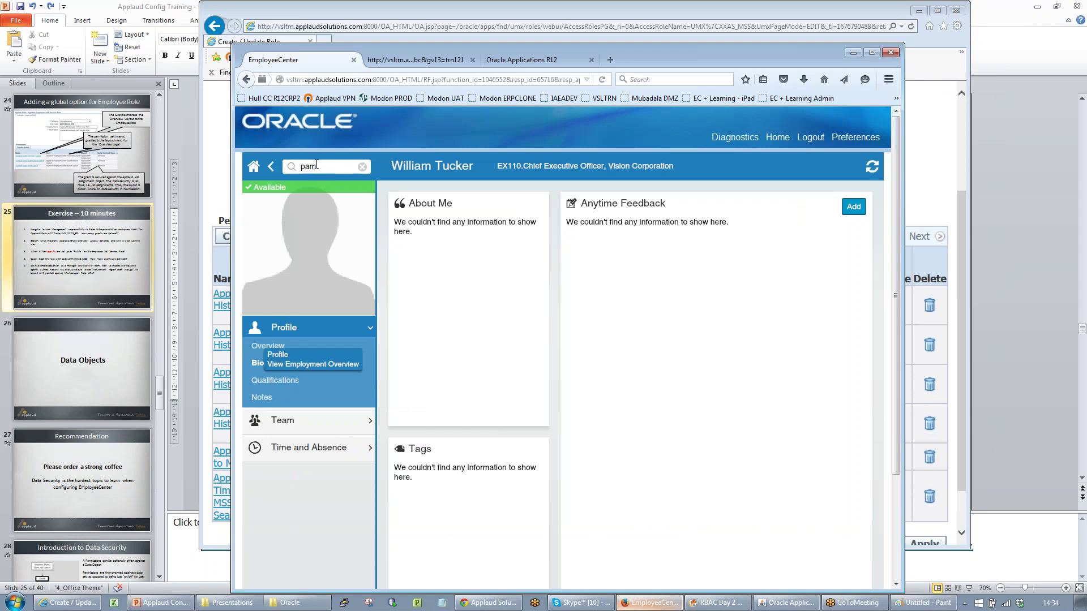
key("Return")
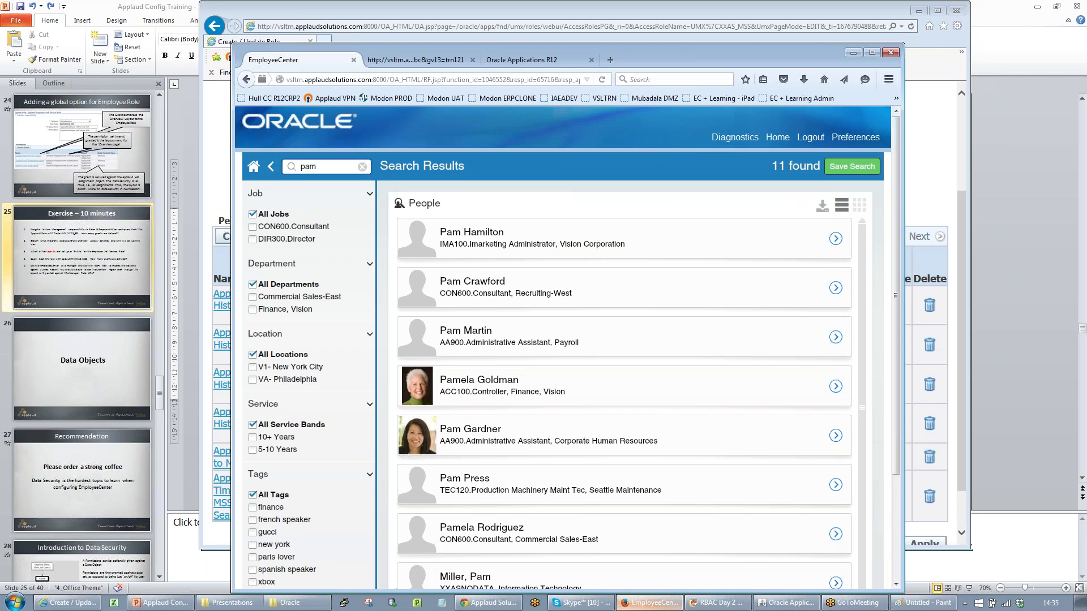
left_click(420, 442)
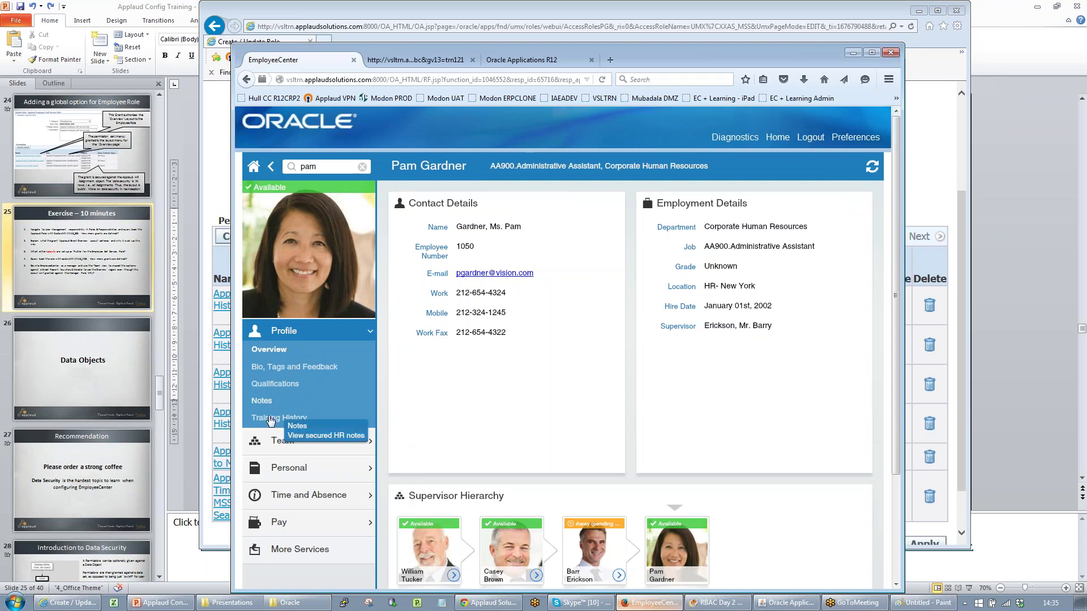
left_click(270, 419)
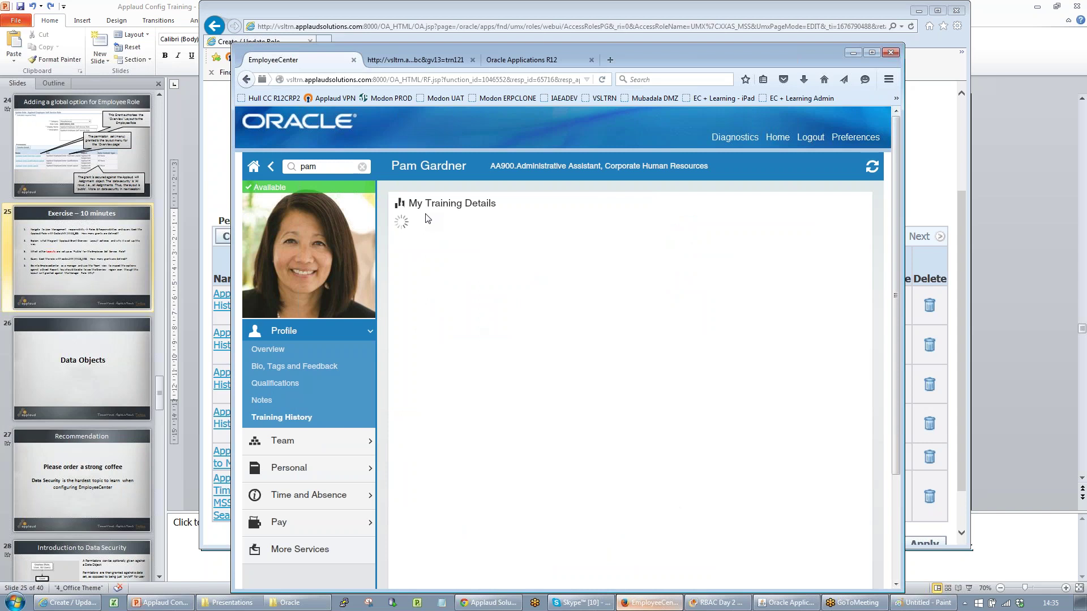
Switch to the PowerPoint exercise slide and highlight question 5 about seeing a direct report's Overview region as a manager
left_click(64, 289)
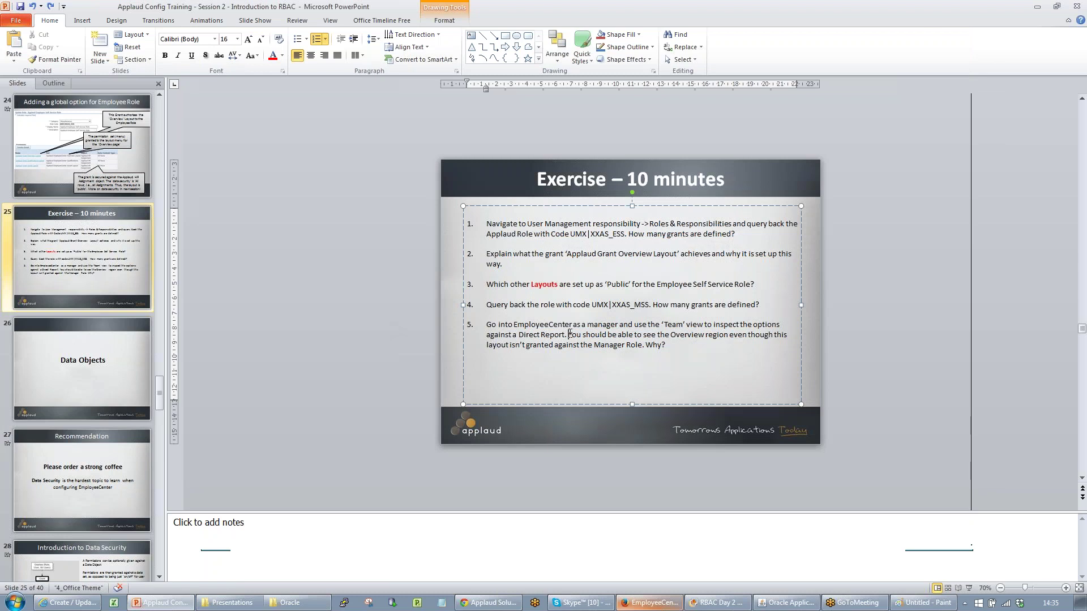
left_click_drag(569, 334, 687, 348)
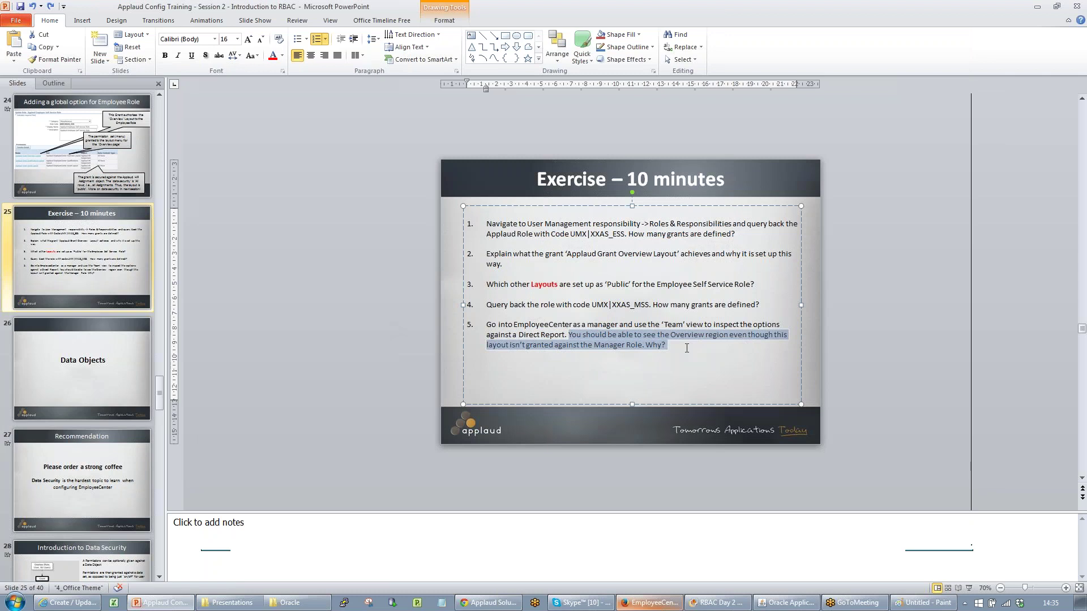
left_click(678, 347)
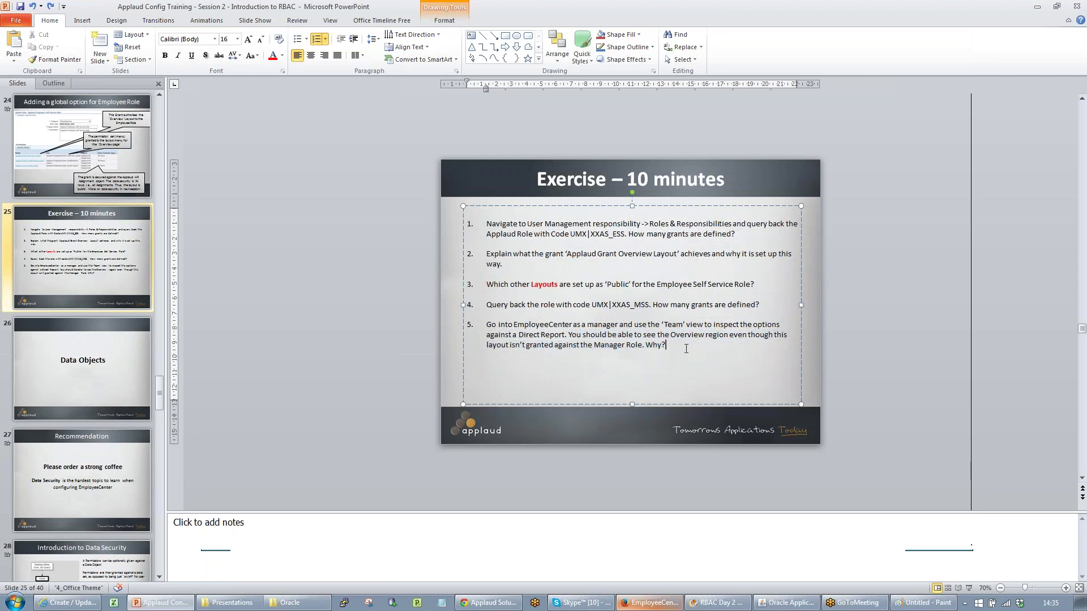
triple_click(514, 329)
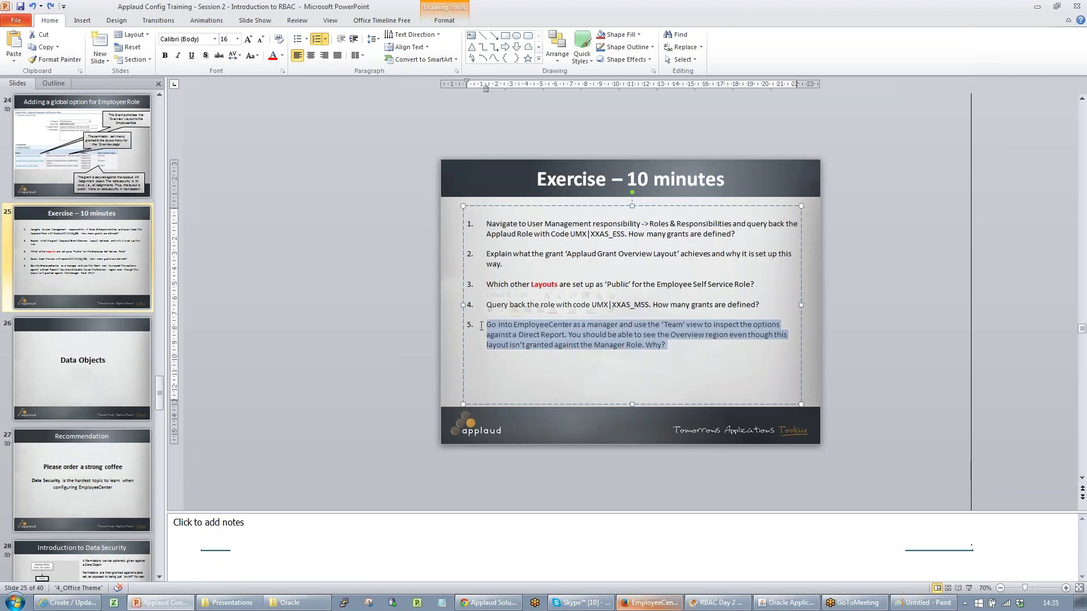
Return to User Management and examine both pages of the Applaud Manager Self Service Role's grants for an Overview layout grant
left_click(65, 602)
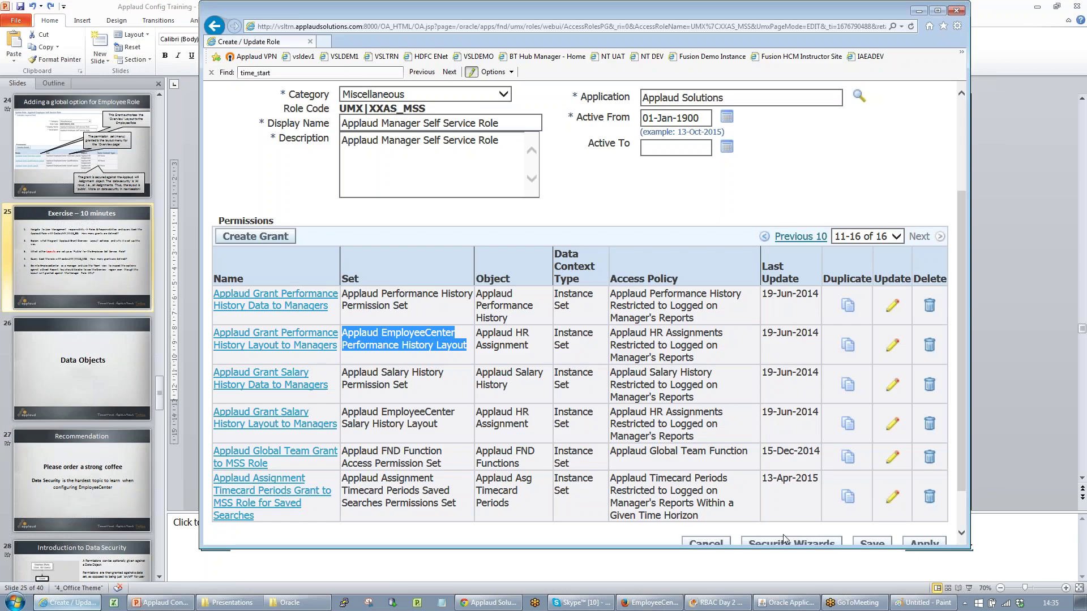
left_click(801, 237)
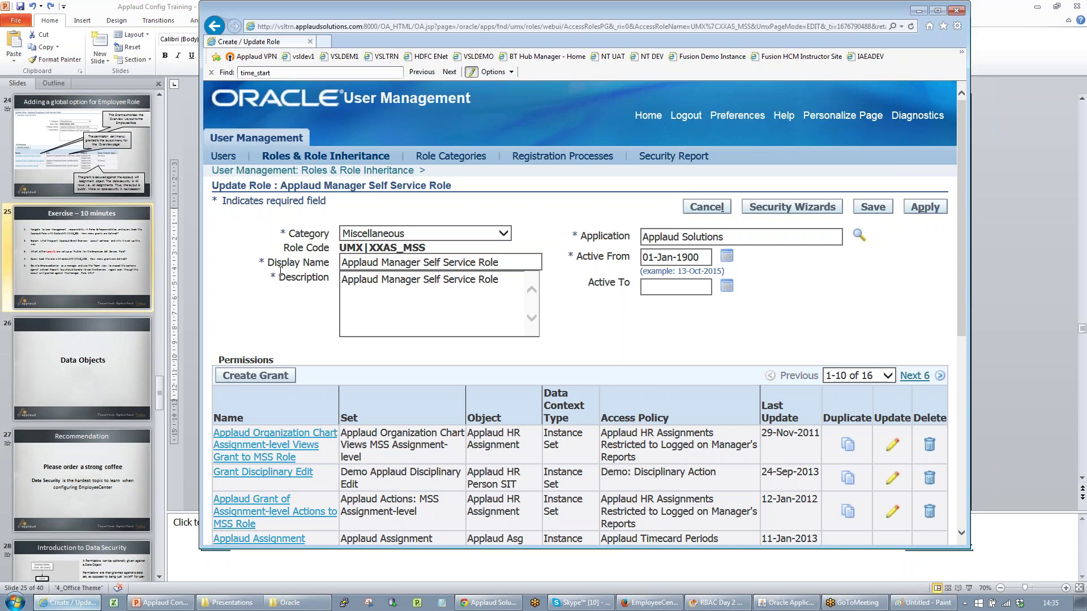
scroll(290, 259, "down", 5)
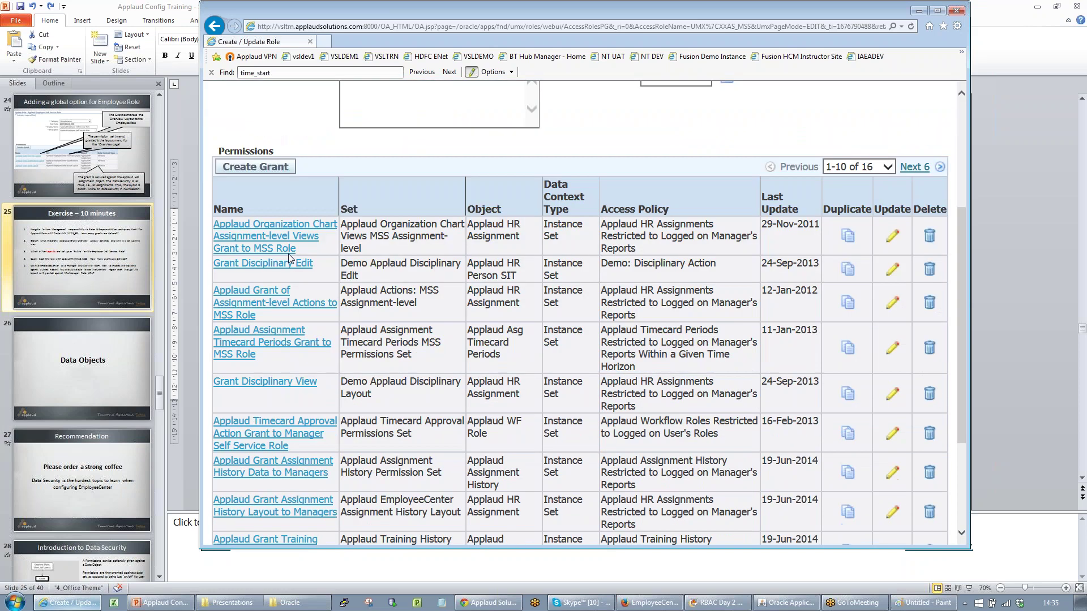
scroll(290, 260, "down", 2)
scroll(290, 259, "up", 2)
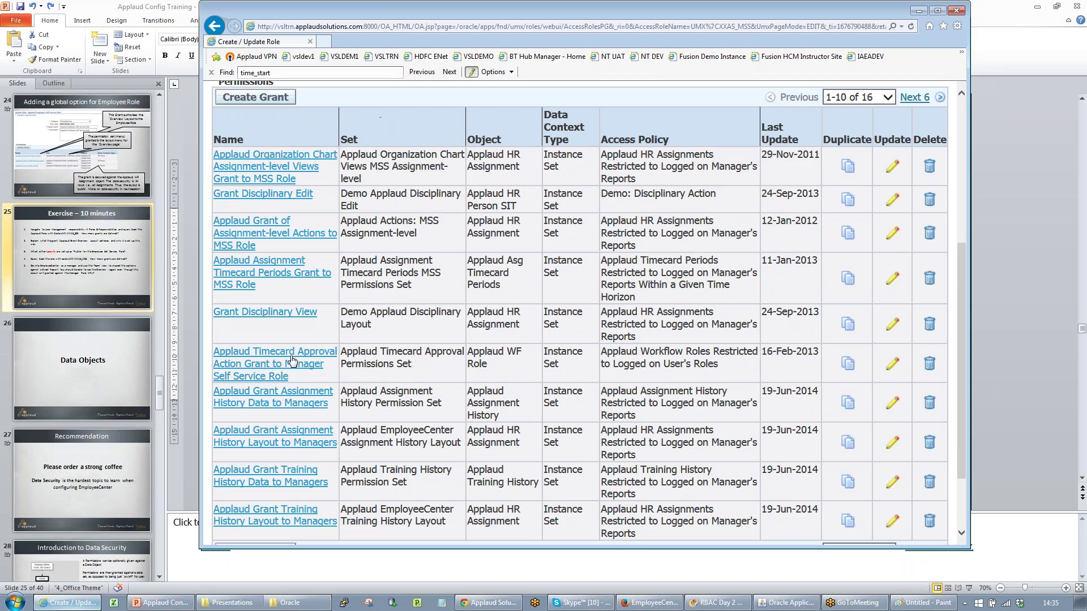
scroll(366, 190, "down", 3)
scroll(374, 190, "up", 3)
left_click(850, 169)
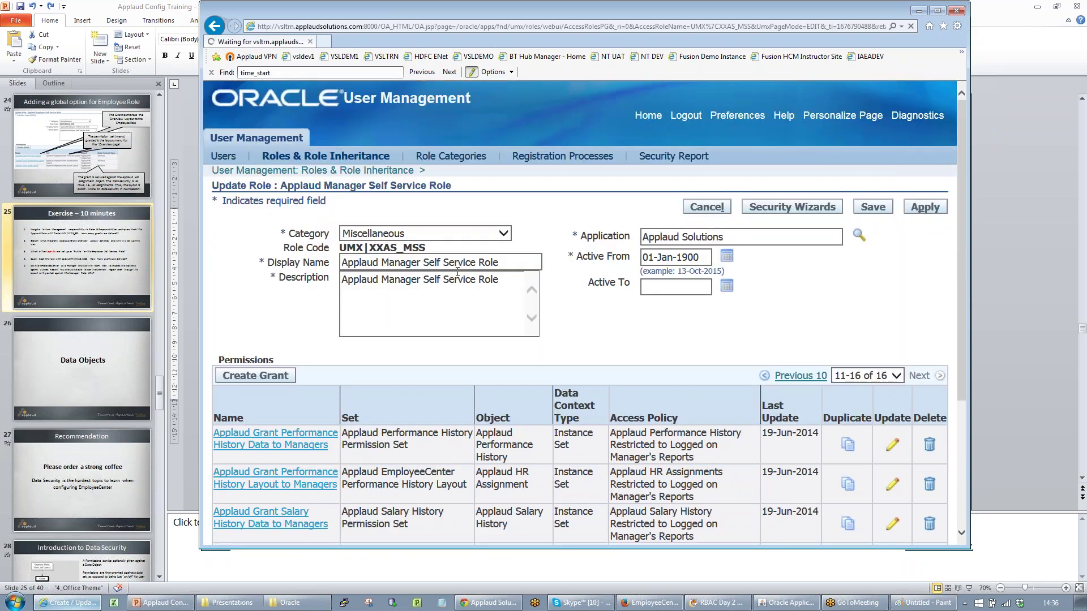
Review the second page of the manager role's grants and switch to EmployeeCenter to view the administrative assistant's Overview page
scroll(440, 270, "down", 3)
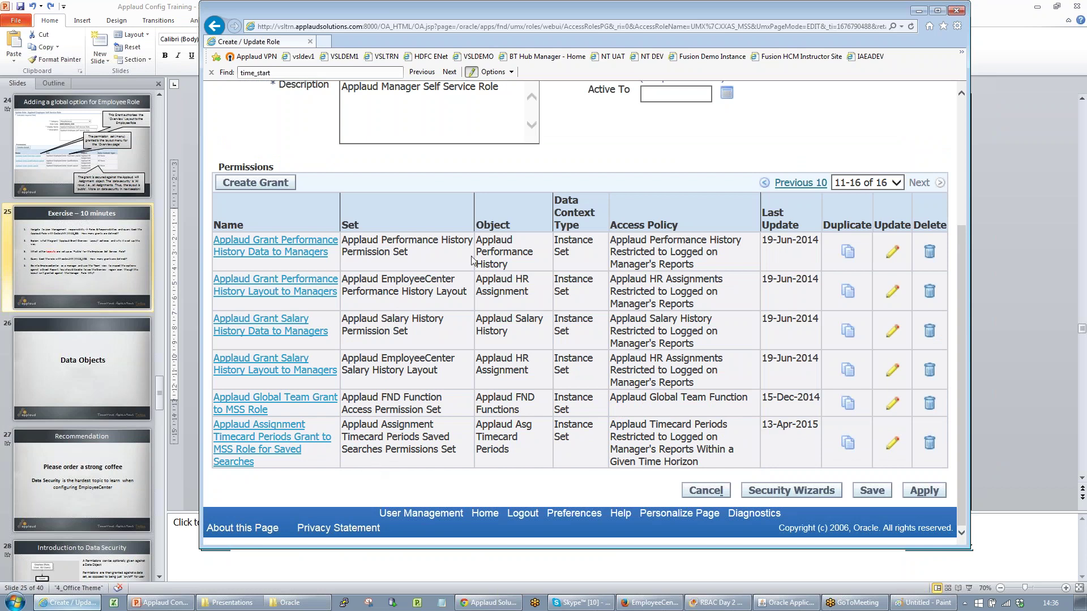
scroll(342, 445, "up", 4)
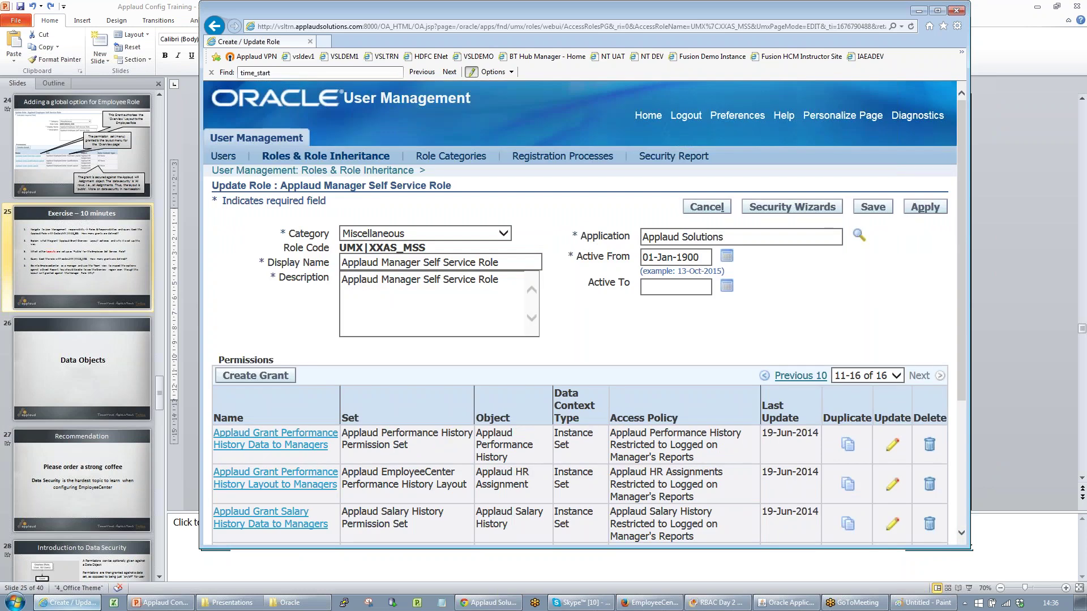
left_click(630, 605)
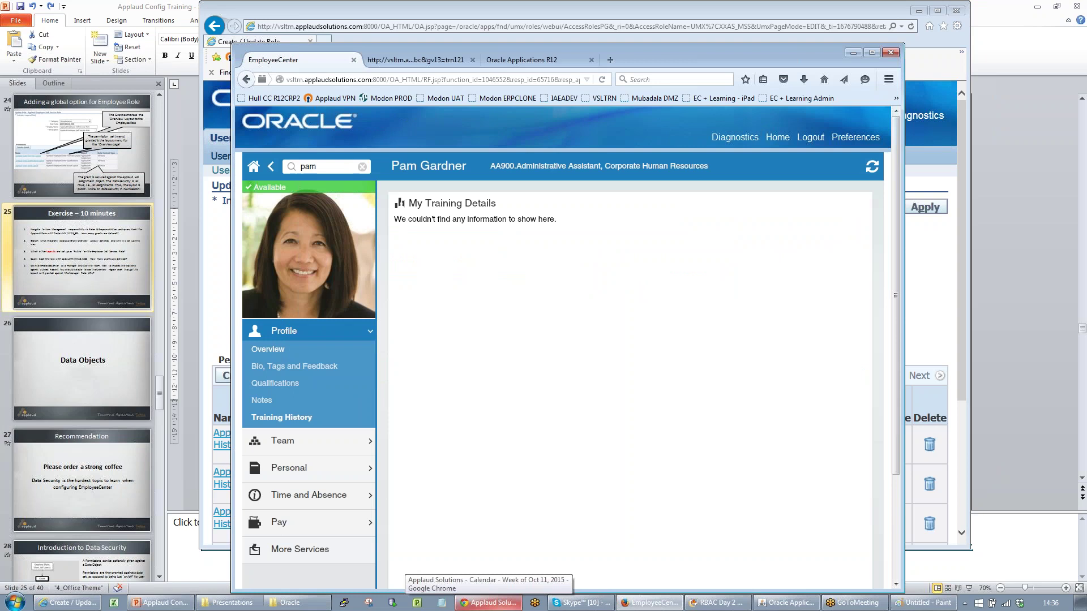
left_click(270, 351)
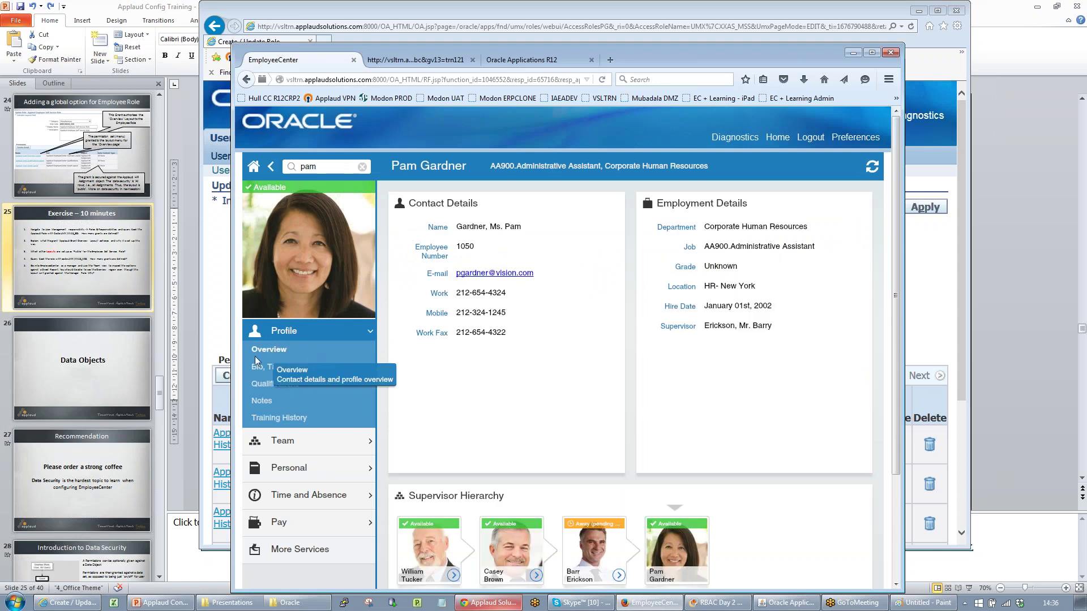
Inspect the options available against the first three of the logged-on manager's Direct Reports, and return to the PowerPoint exercise slide
left_click(254, 167)
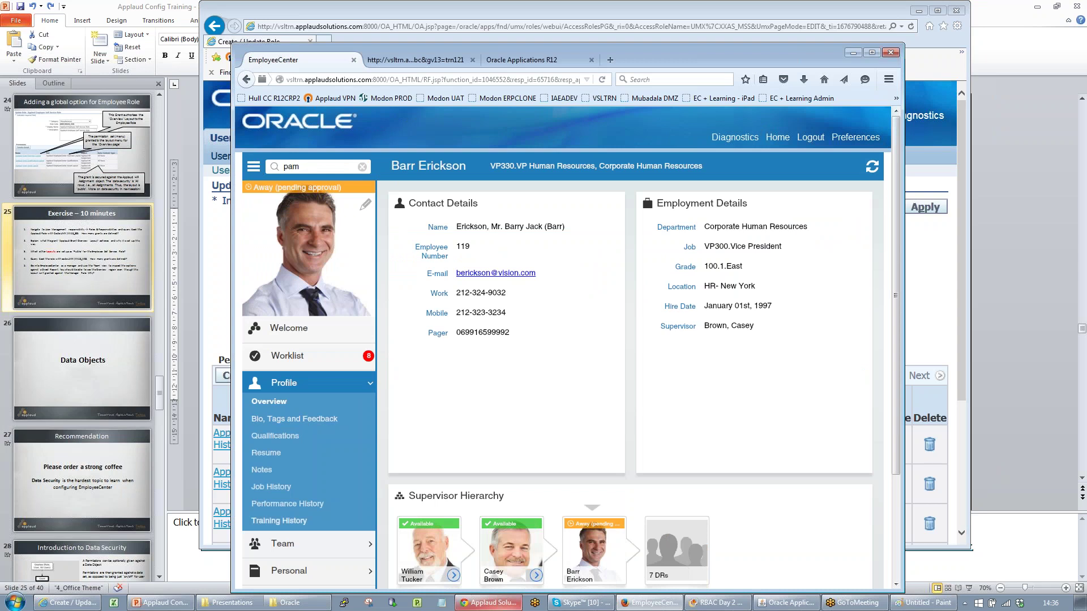
left_click(283, 544)
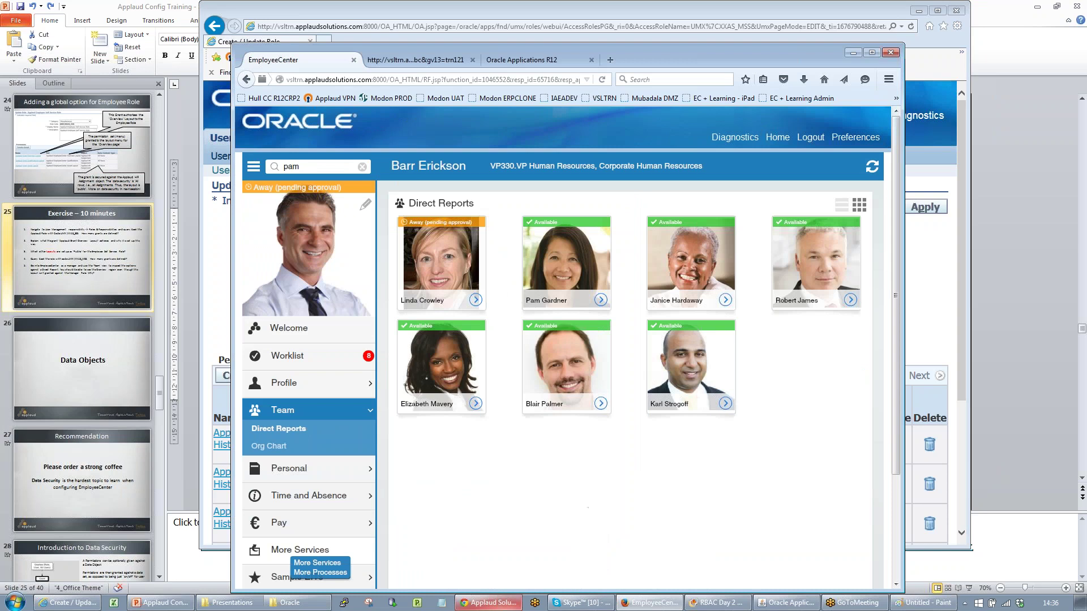
left_click(476, 300)
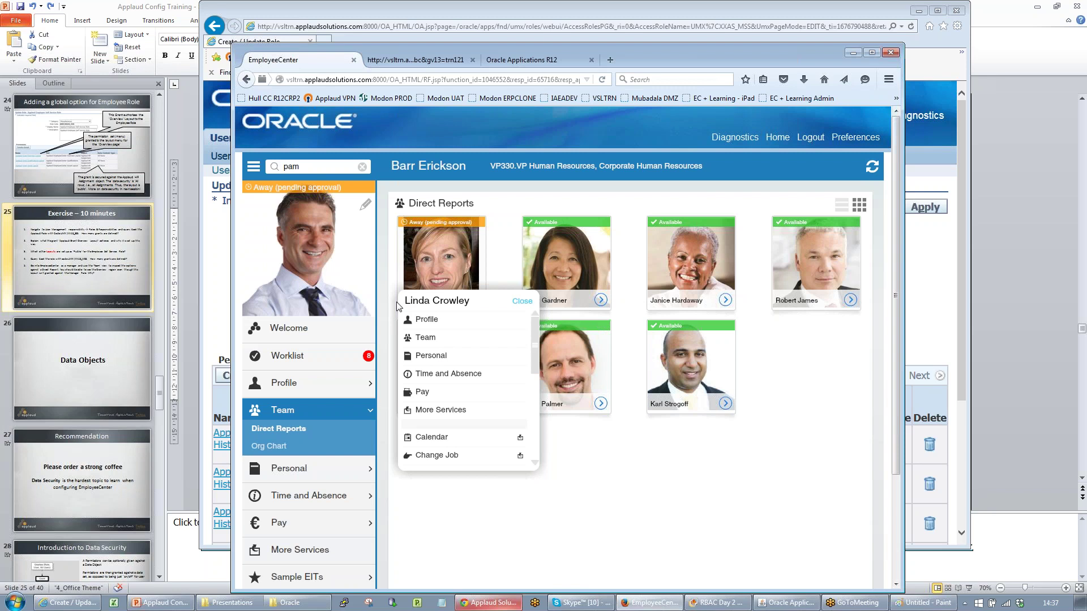
left_click(601, 301)
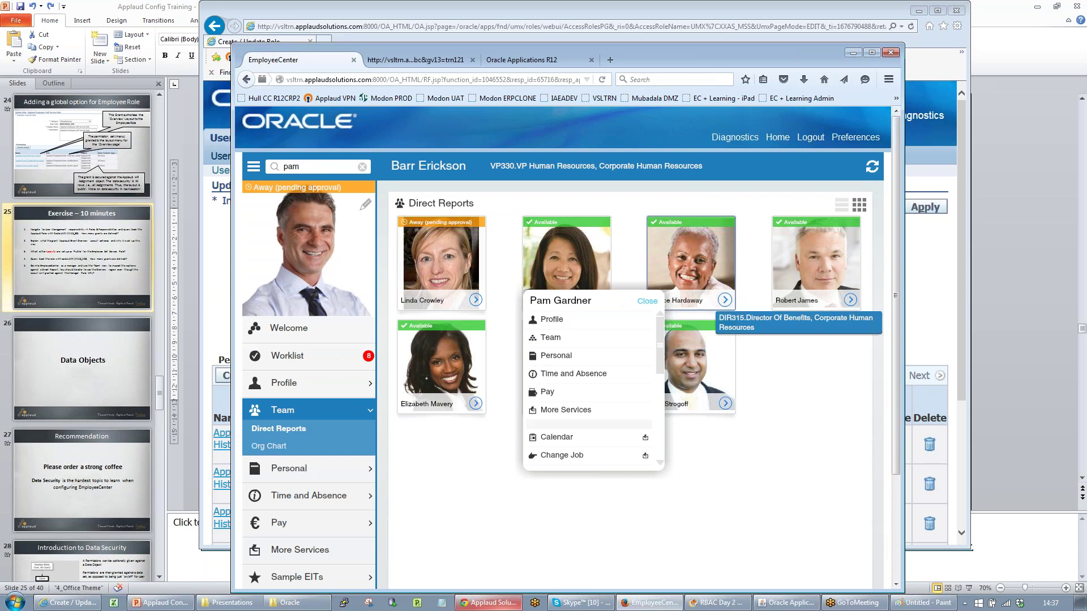
left_click(725, 301)
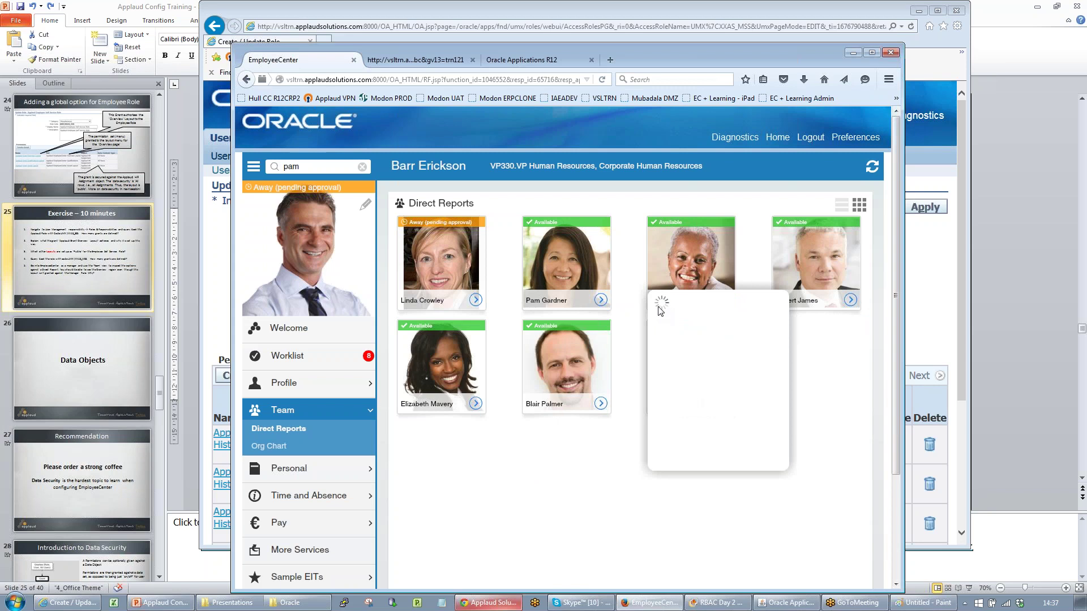
left_click(117, 316)
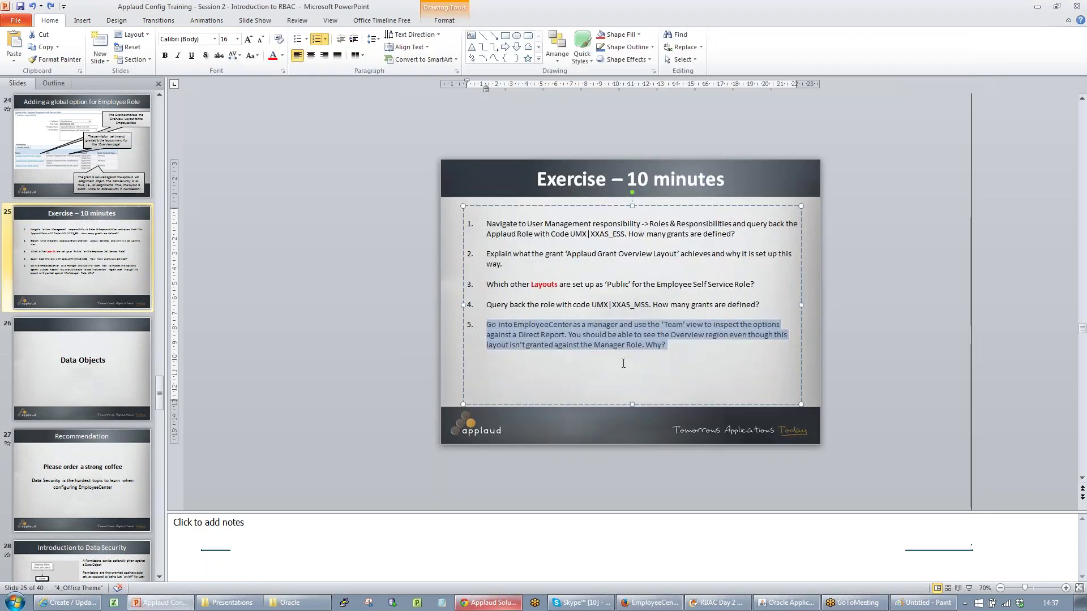